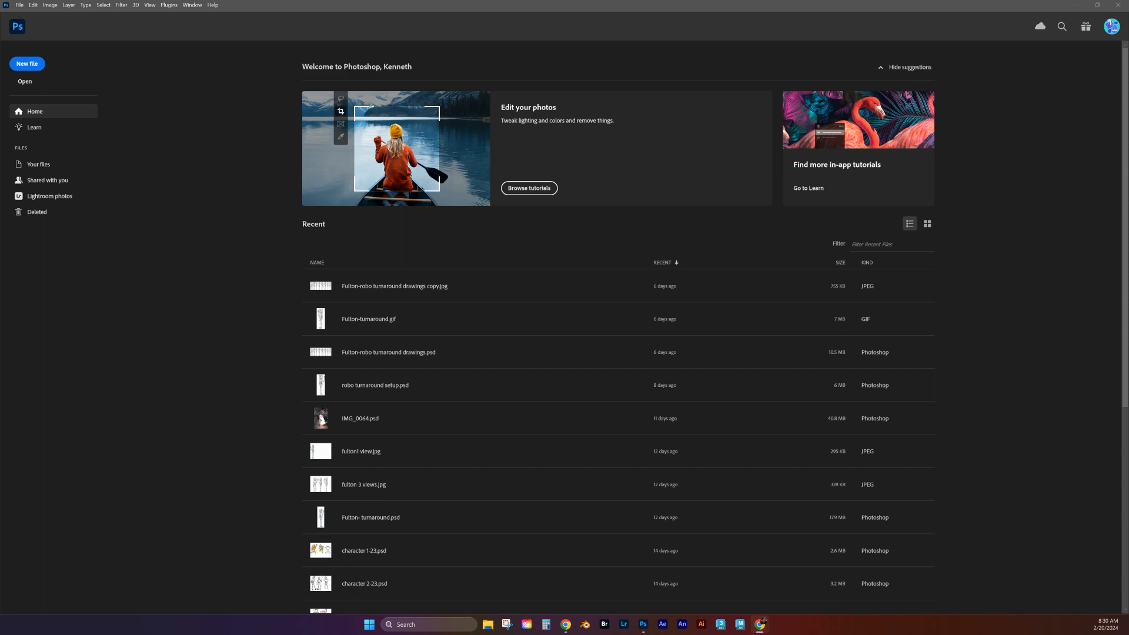
Switch to Chrome and look over the sample images in the Concept Photo Collage folder on Google Drive.
{"action": "left_click", "coordinate": [760, 624]}
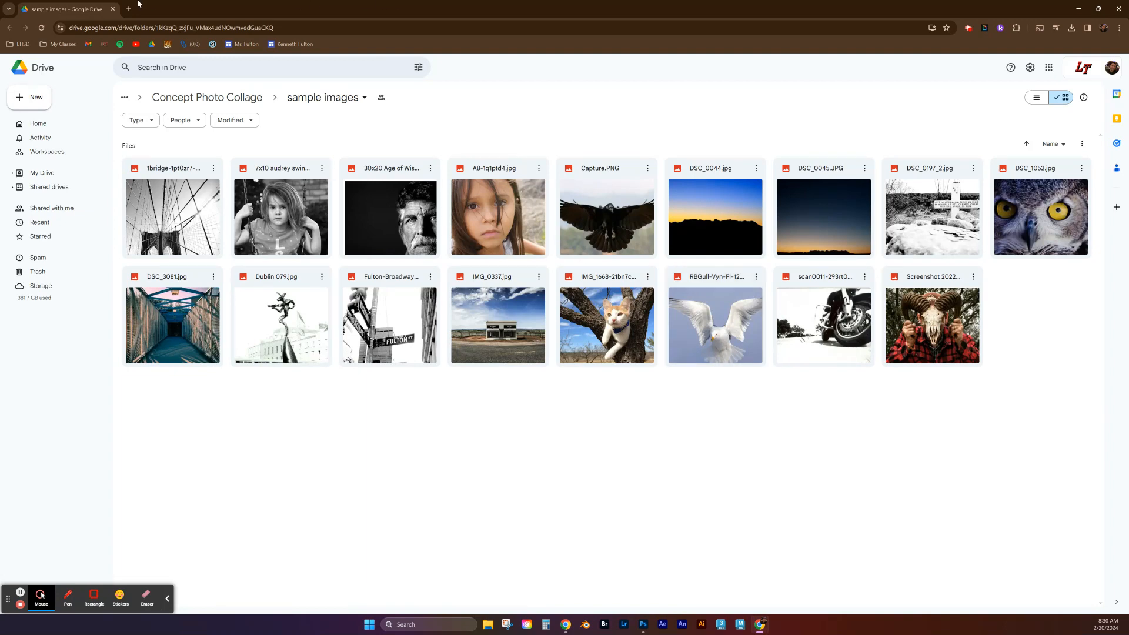
{"action": "left_click_drag", "start_coordinate": [72, 13], "coordinate": [219, 1]}
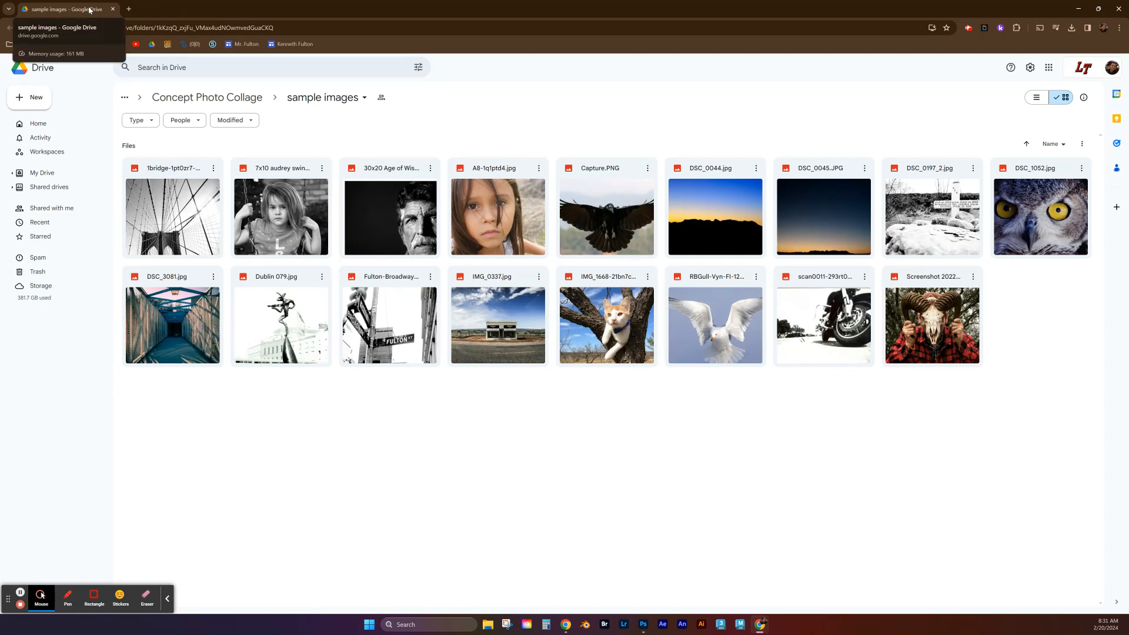
{"action": "left_click_drag", "start_coordinate": [88, 10], "coordinate": [0, 118]}
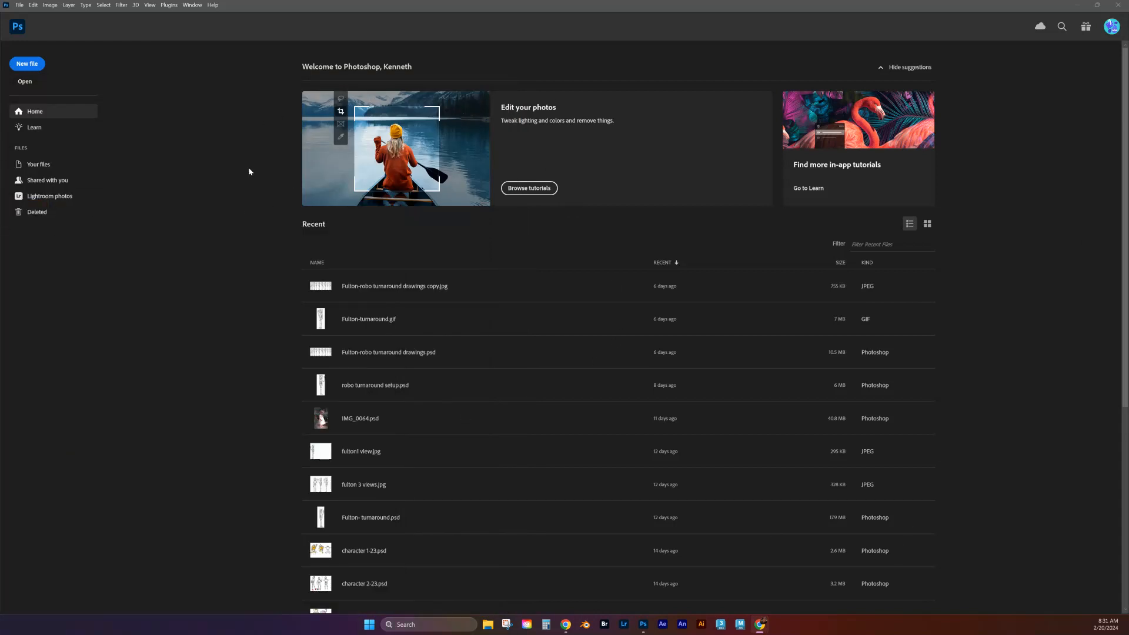
Switch to Photoshop, start a new document and change its measurement unit to inches.
{"action": "left_click", "coordinate": [27, 65]}
{"action": "left_click", "coordinate": [35, 65]}
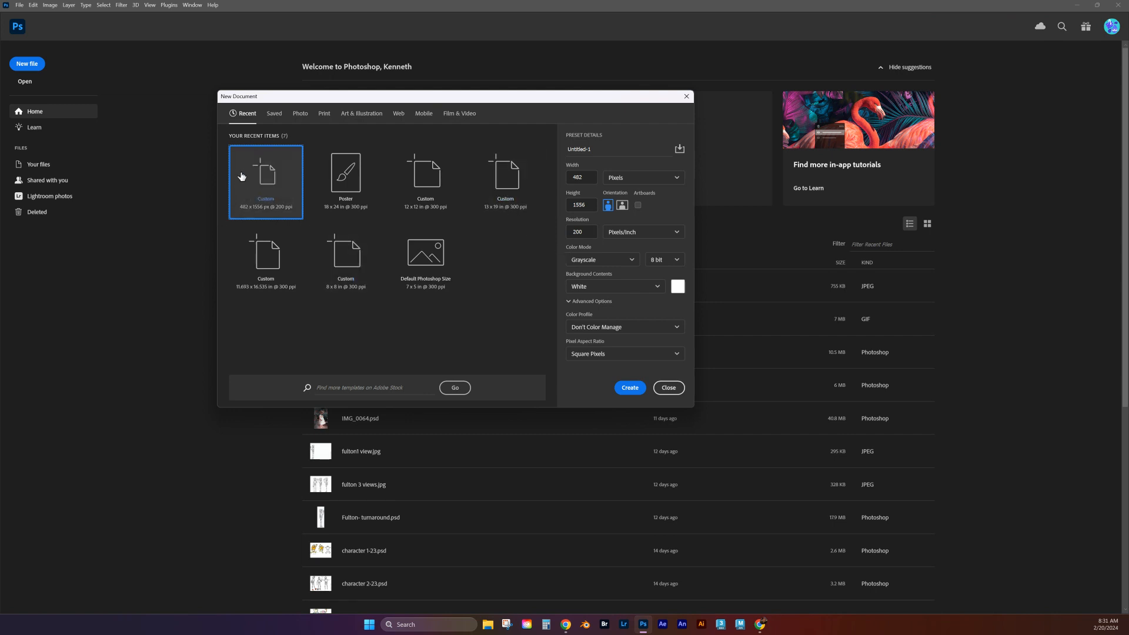
{"action": "double_click", "coordinate": [589, 177]}
{"action": "type", "text": "20"}
{"action": "left_click", "coordinate": [592, 204]}
{"action": "double_click", "coordinate": [592, 204]}
{"action": "type", "text": "8"}
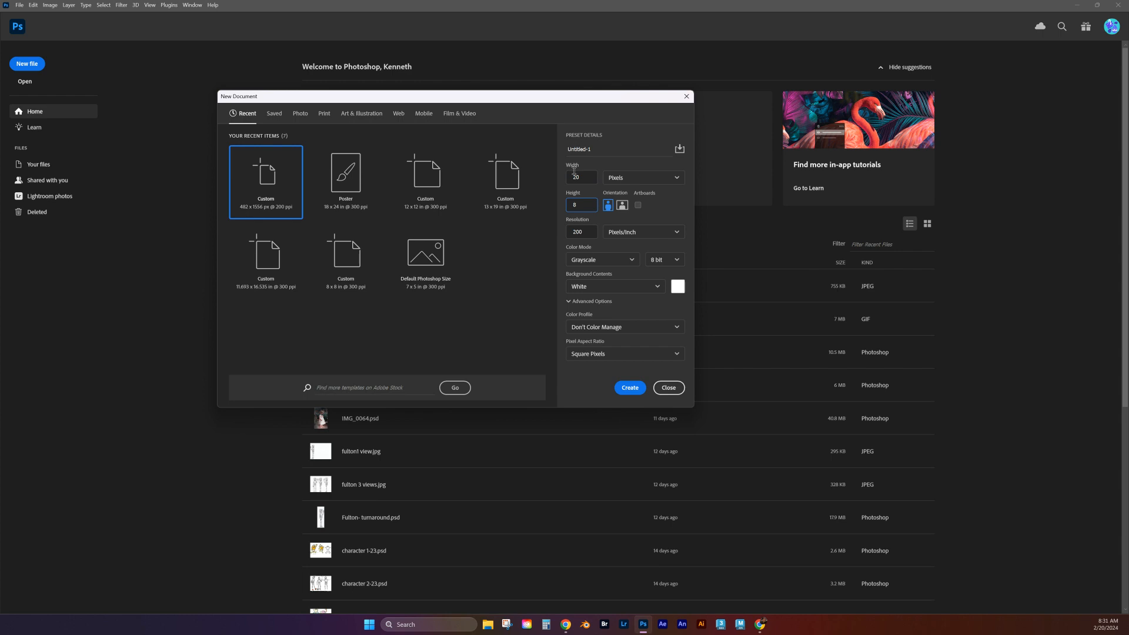
{"action": "left_click", "coordinate": [627, 182]}
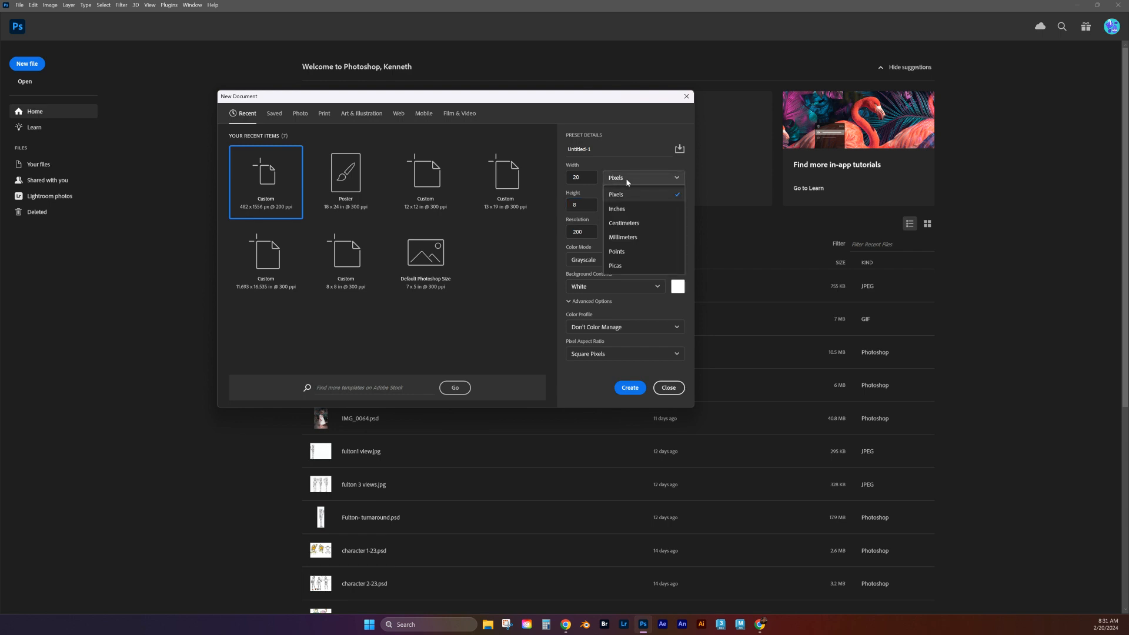
{"action": "left_click", "coordinate": [625, 209]}
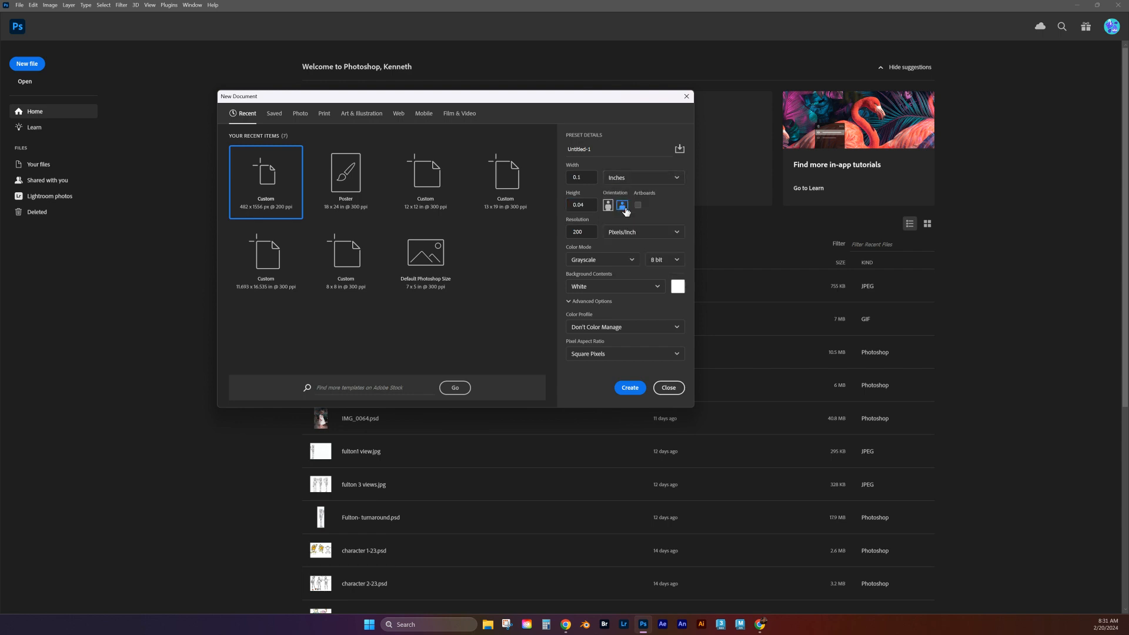
Set the new document's width to 20 inches and its height to 8 inches.
{"action": "double_click", "coordinate": [588, 179]}
{"action": "type", "text": "20"}
{"action": "left_click", "coordinate": [581, 206]}
{"action": "double_click", "coordinate": [586, 208]}
{"action": "type", "text": "8"}
{"action": "left_click", "coordinate": [670, 208]}
Set the resolution to 300 pixels/inch and the color mode to RGB Color, and create the document.
{"action": "double_click", "coordinate": [586, 231]}
{"action": "type", "text": "300"}
{"action": "left_click", "coordinate": [662, 216]}
{"action": "left_click", "coordinate": [628, 263]}
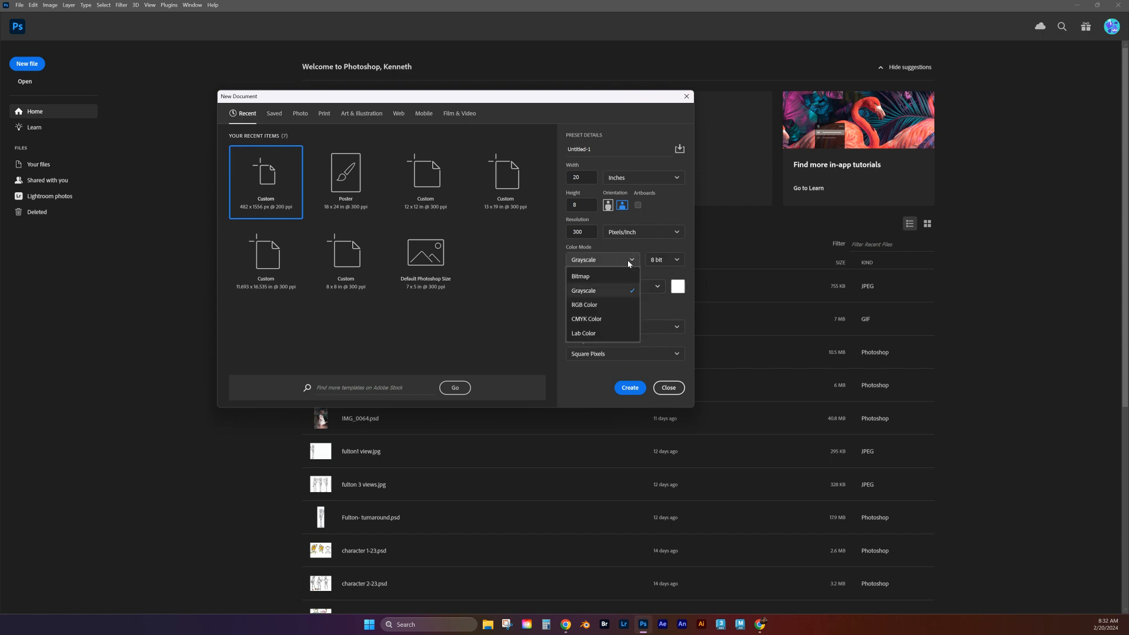
{"action": "left_click", "coordinate": [591, 307]}
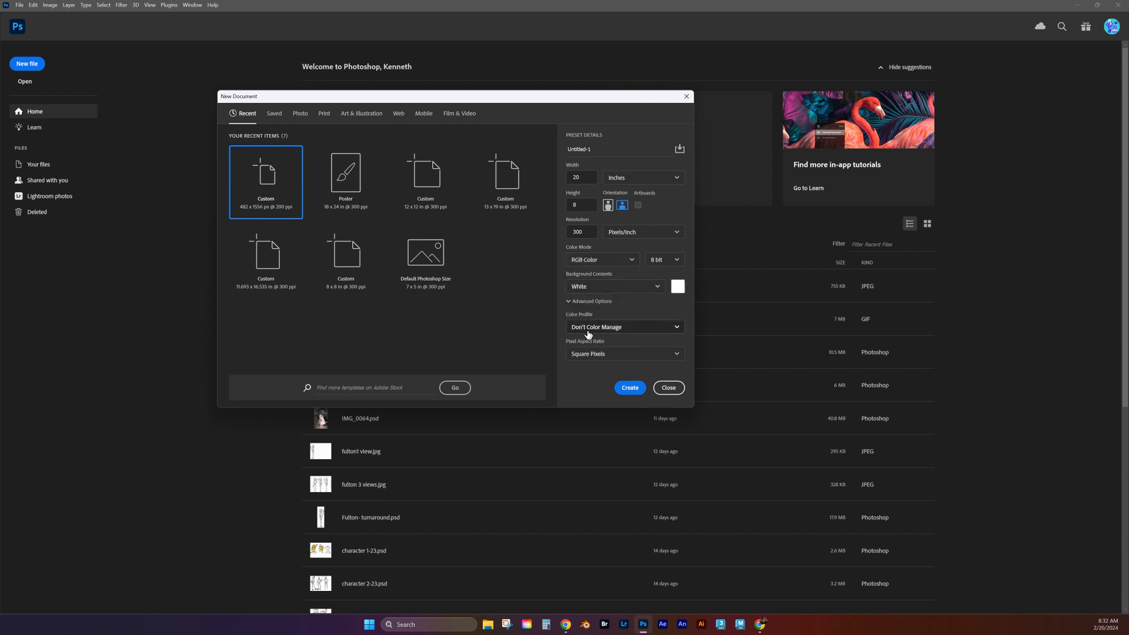
{"action": "left_click", "coordinate": [629, 389]}
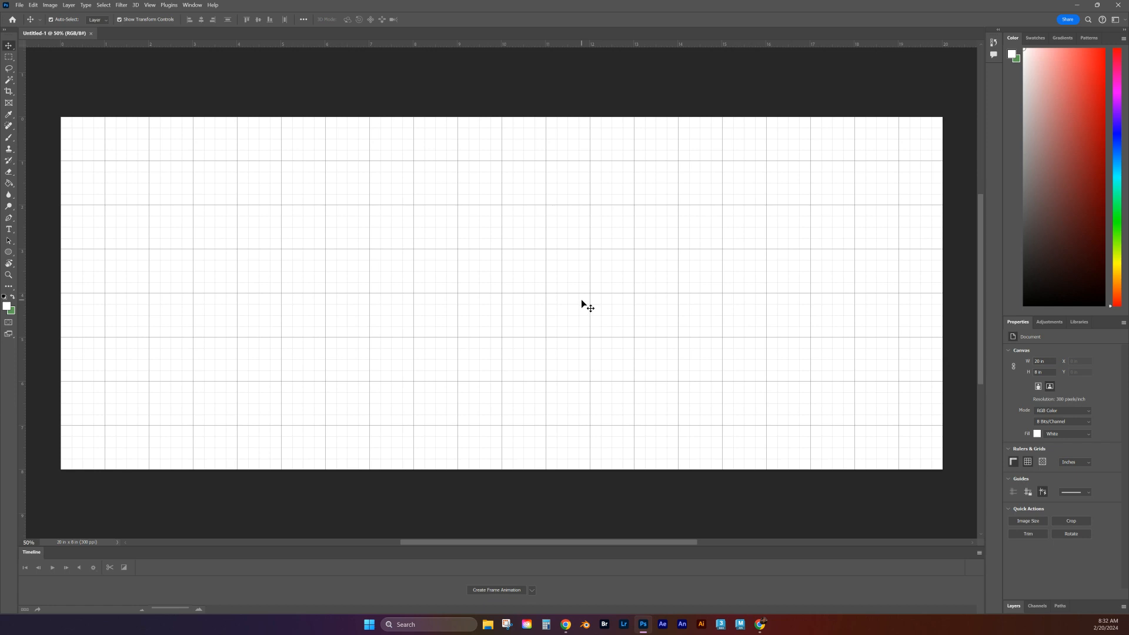
Hide the canvas grid, and shrink the color area so that the layer list can be expanded.
{"action": "key", "text": "ctrl+apostrophe"}
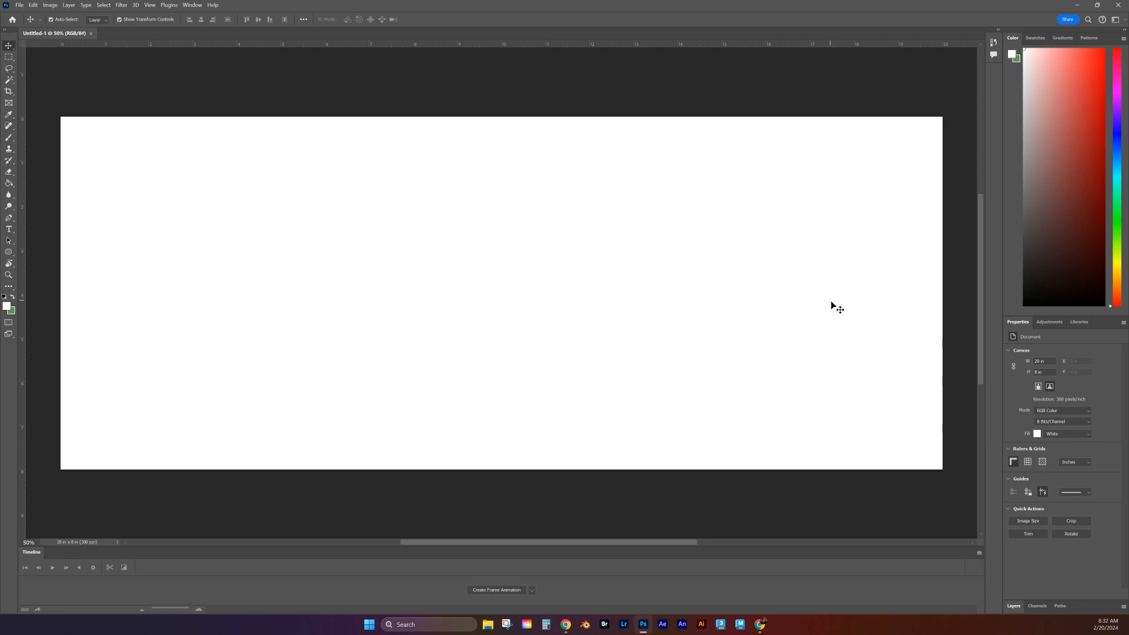
{"action": "left_click_drag", "start_coordinate": [1060, 321], "coordinate": [1061, 131]}
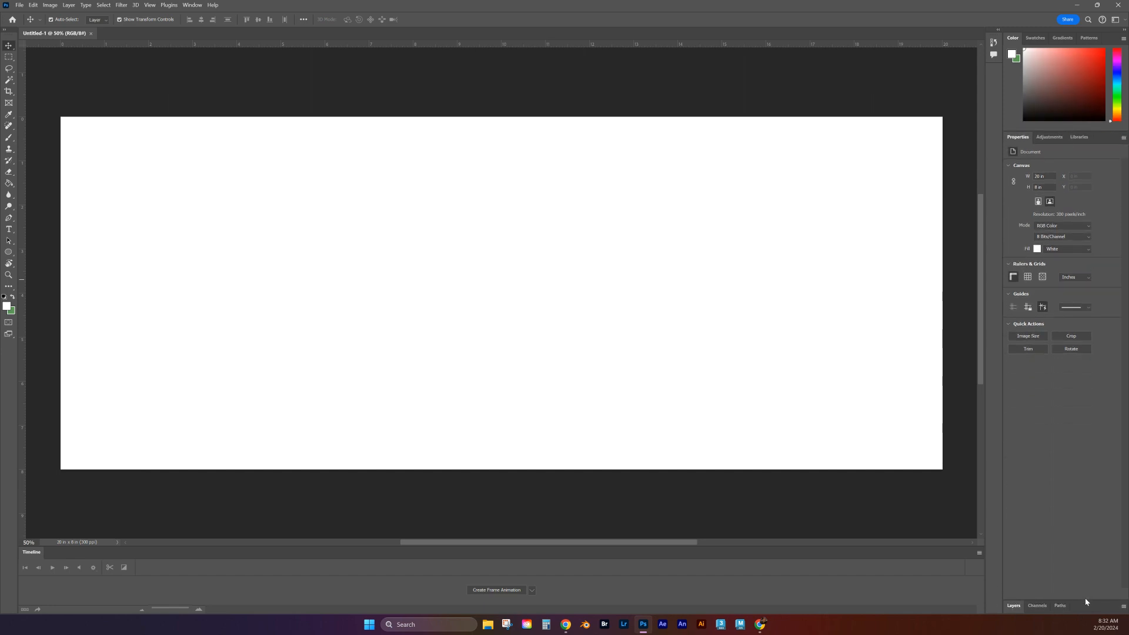
{"action": "left_click", "coordinate": [1014, 606]}
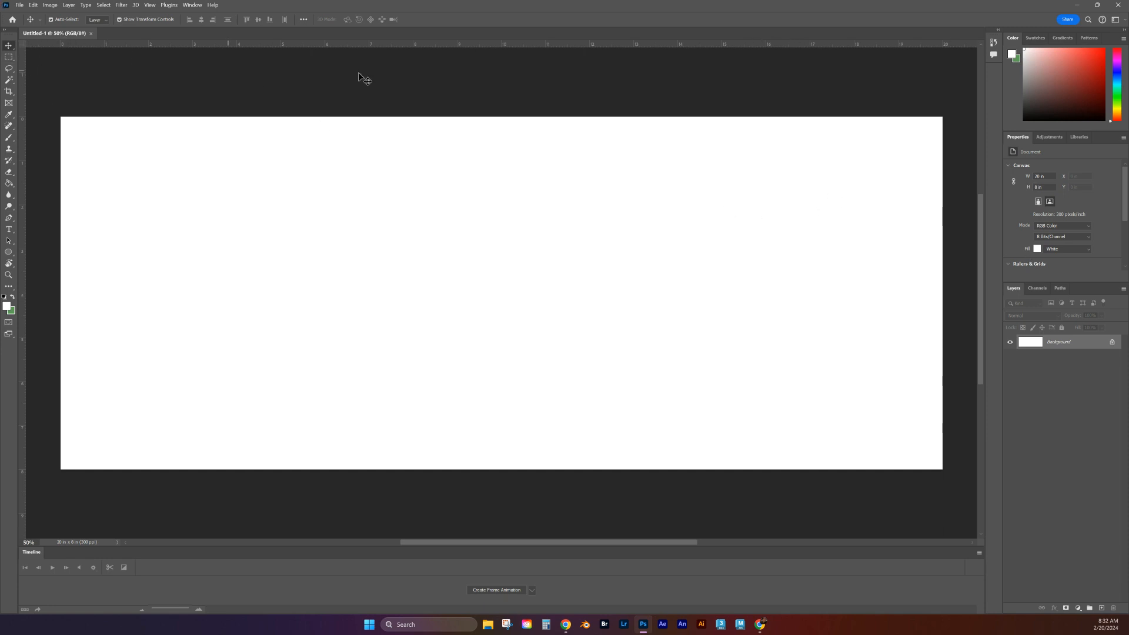
Detach the document window, the toolbar and the Gradients panel from the workspace so they float freely.
{"action": "left_click", "coordinate": [1126, 22]}
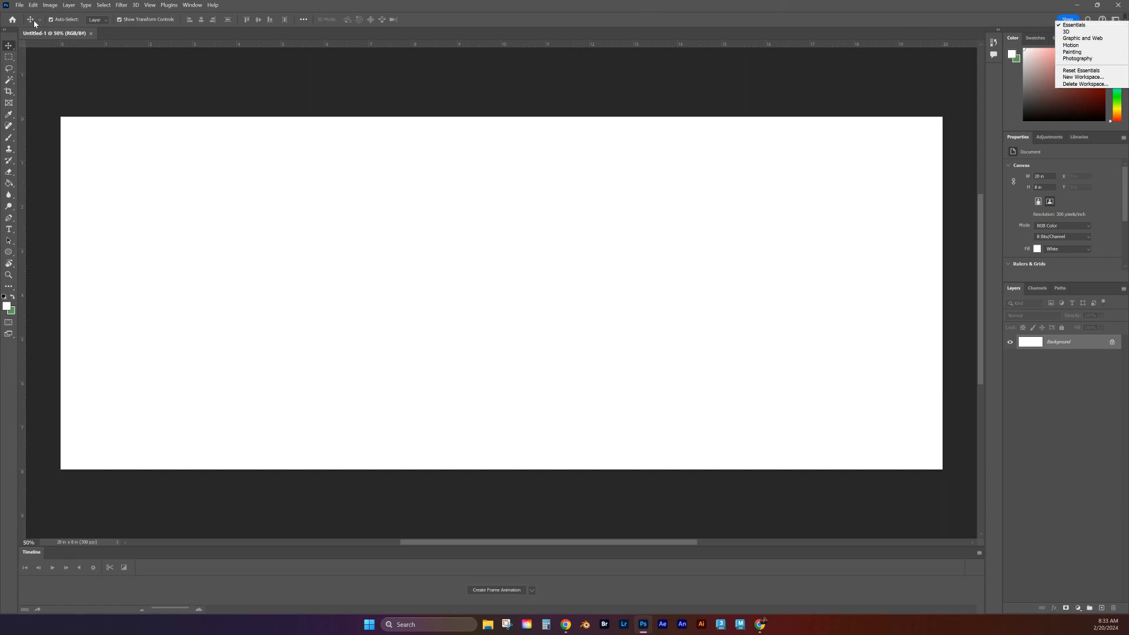
{"action": "left_click", "coordinate": [13, 36]}
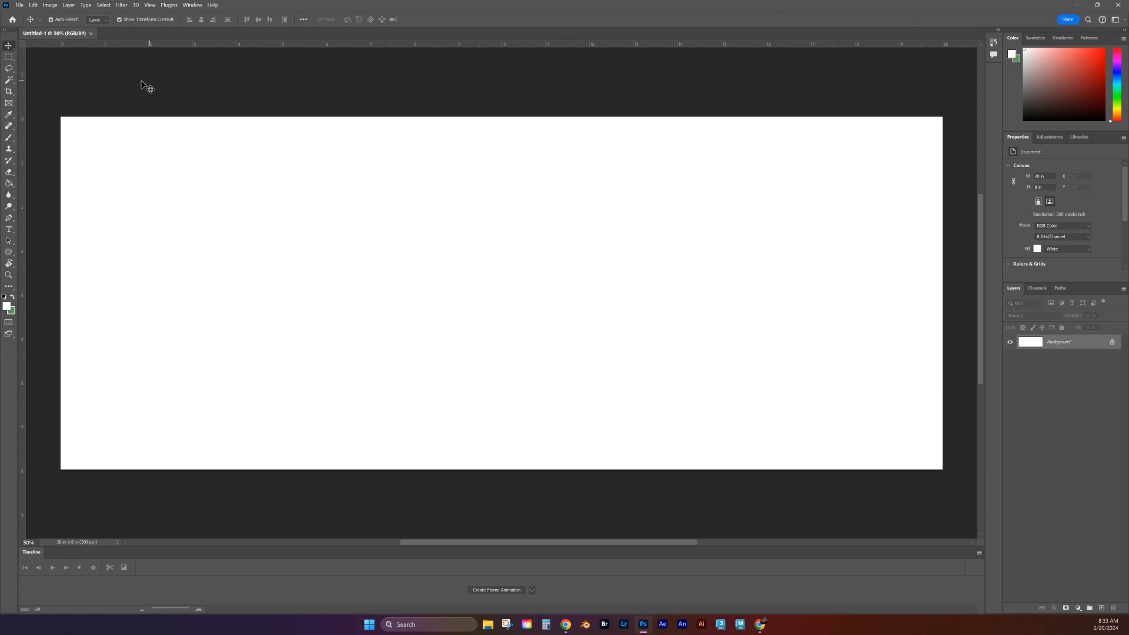
{"action": "left_click_drag", "start_coordinate": [69, 34], "coordinate": [139, 103]}
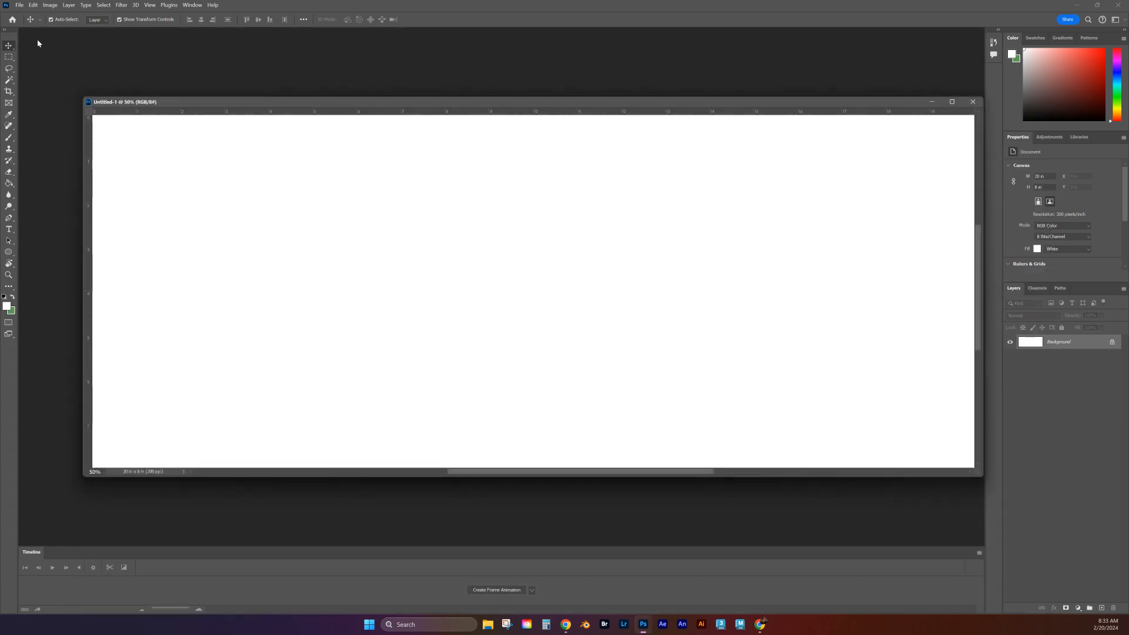
{"action": "left_click_drag", "start_coordinate": [12, 34], "coordinate": [166, 106]}
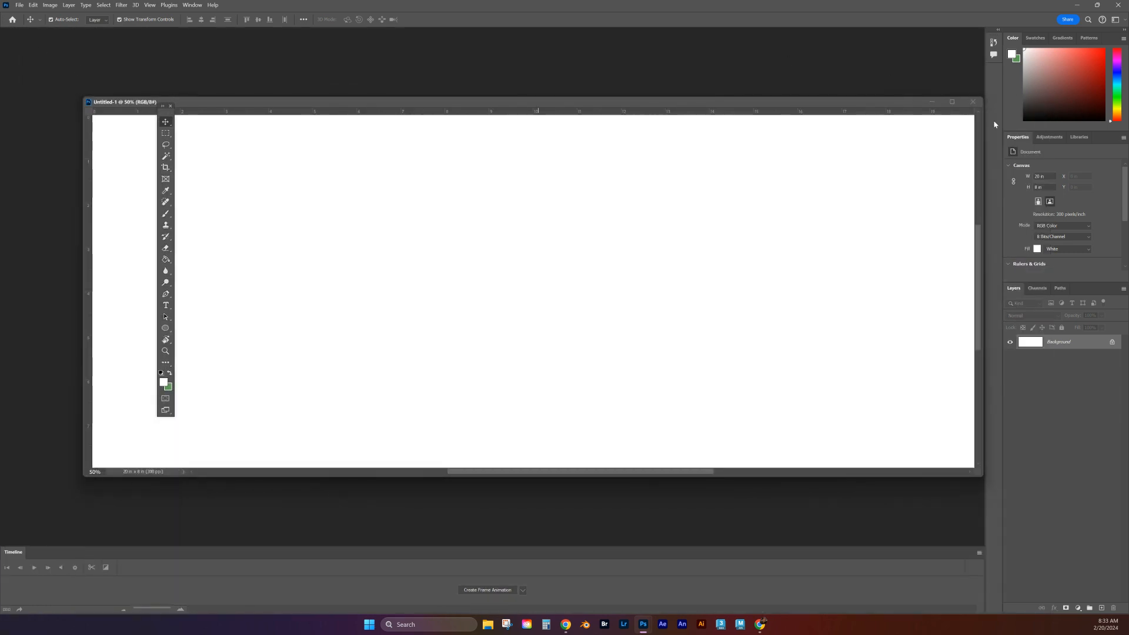
{"action": "left_click", "coordinate": [1063, 38]}
{"action": "left_click_drag", "start_coordinate": [1009, 67], "coordinate": [784, 66]}
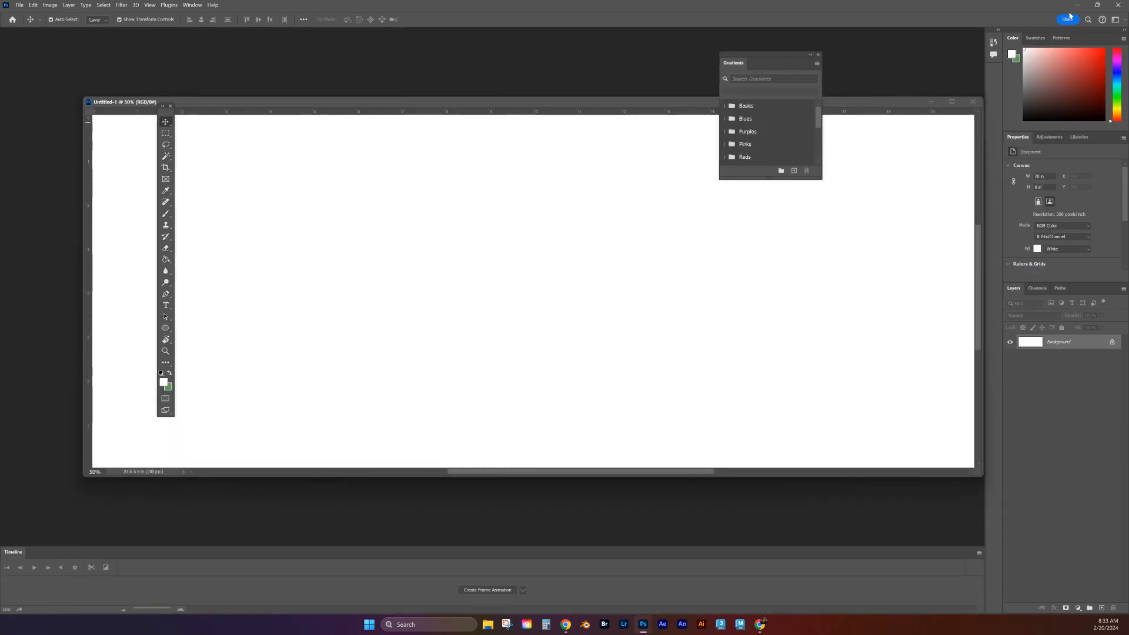
Reset the Essentials workspace and dock the floating document window again.
{"action": "left_click", "coordinate": [1125, 20]}
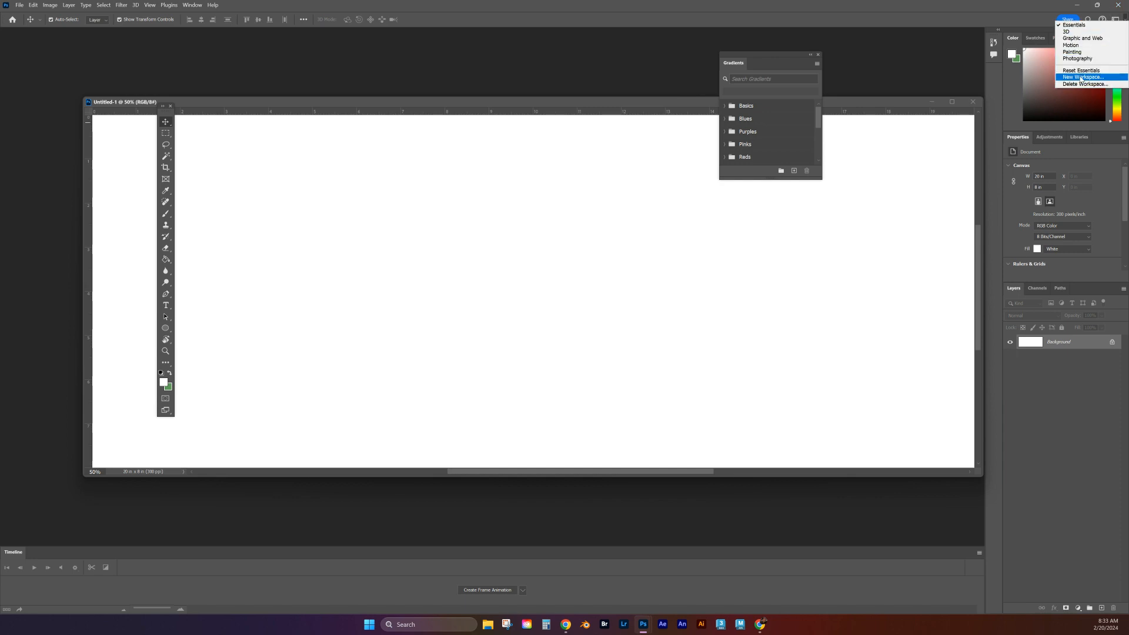
{"action": "left_click", "coordinate": [1080, 72]}
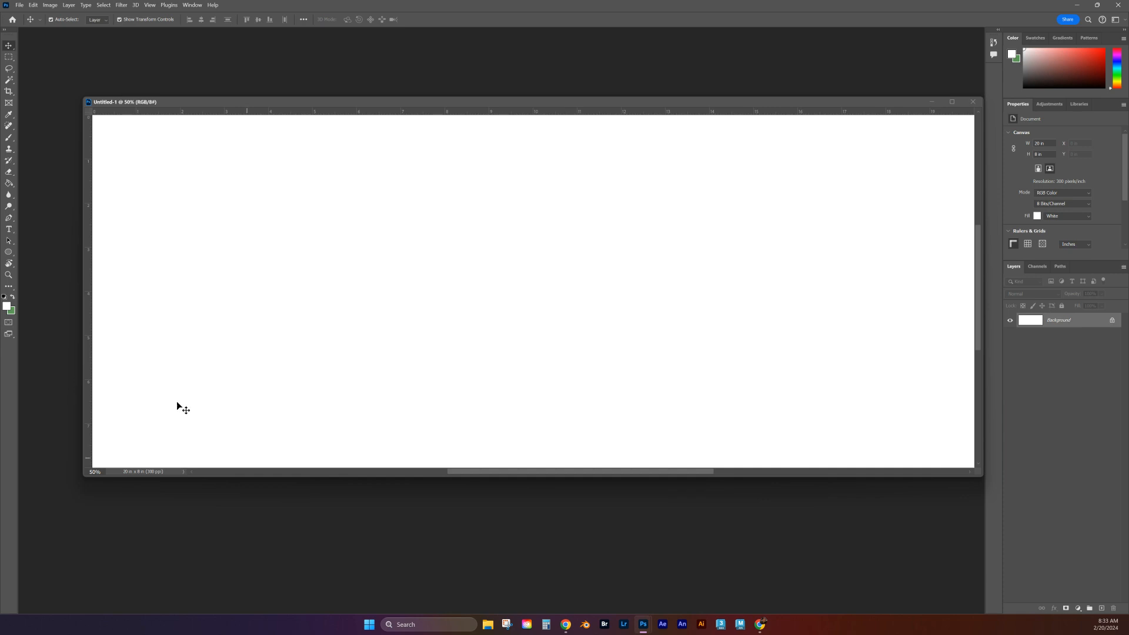
{"action": "left_click_drag", "start_coordinate": [129, 99], "coordinate": [66, 54]}
{"action": "left_click_drag", "start_coordinate": [62, 47], "coordinate": [66, 35]}
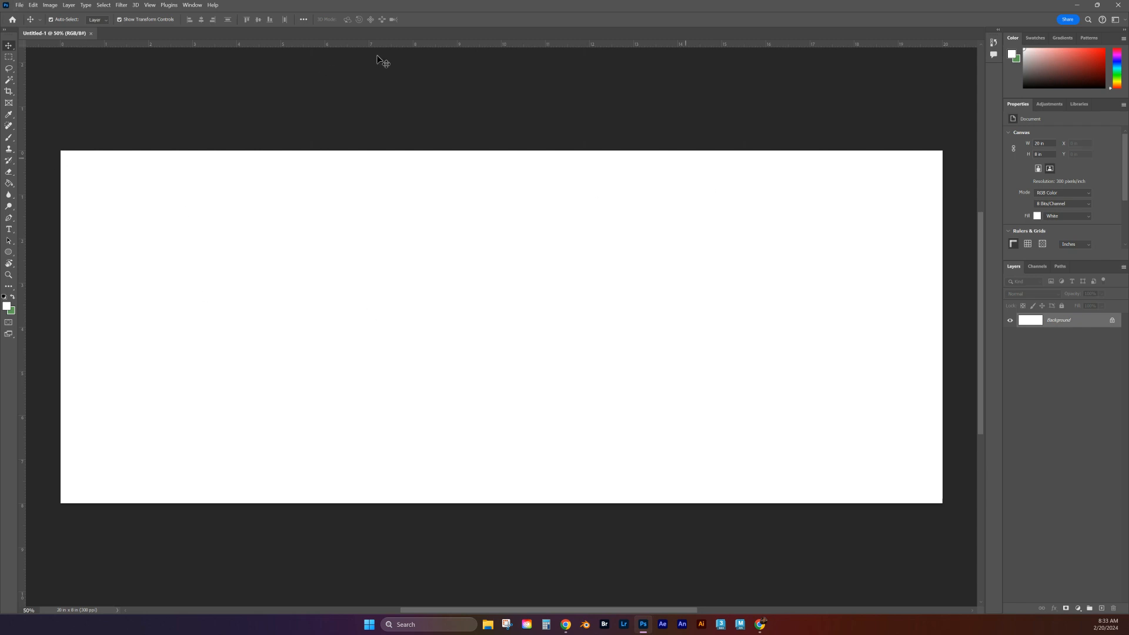
Place the image DSC_0045 from the Downloads folder into the document as an embedded object.
{"action": "left_click", "coordinate": [21, 6]}
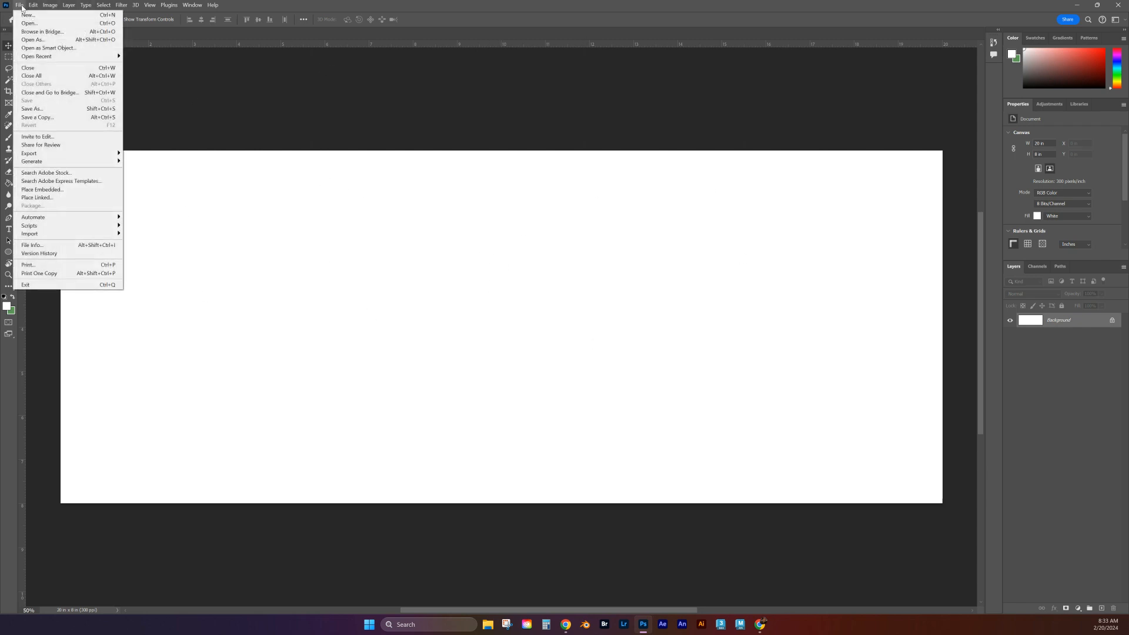
{"action": "left_click", "coordinate": [70, 194]}
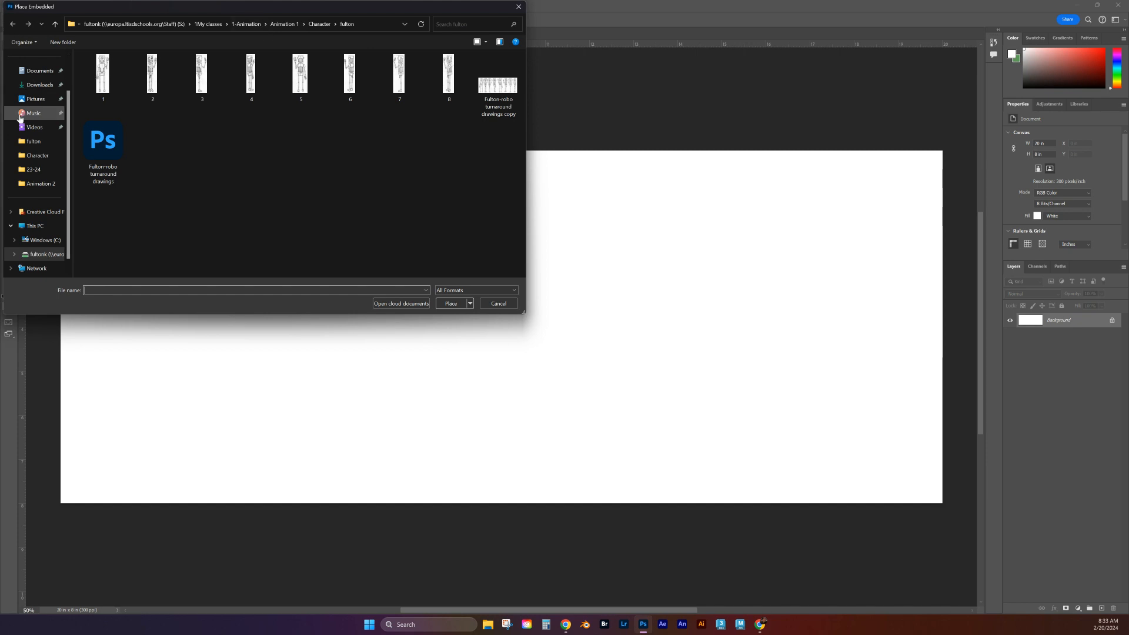
{"action": "left_click", "coordinate": [40, 85]}
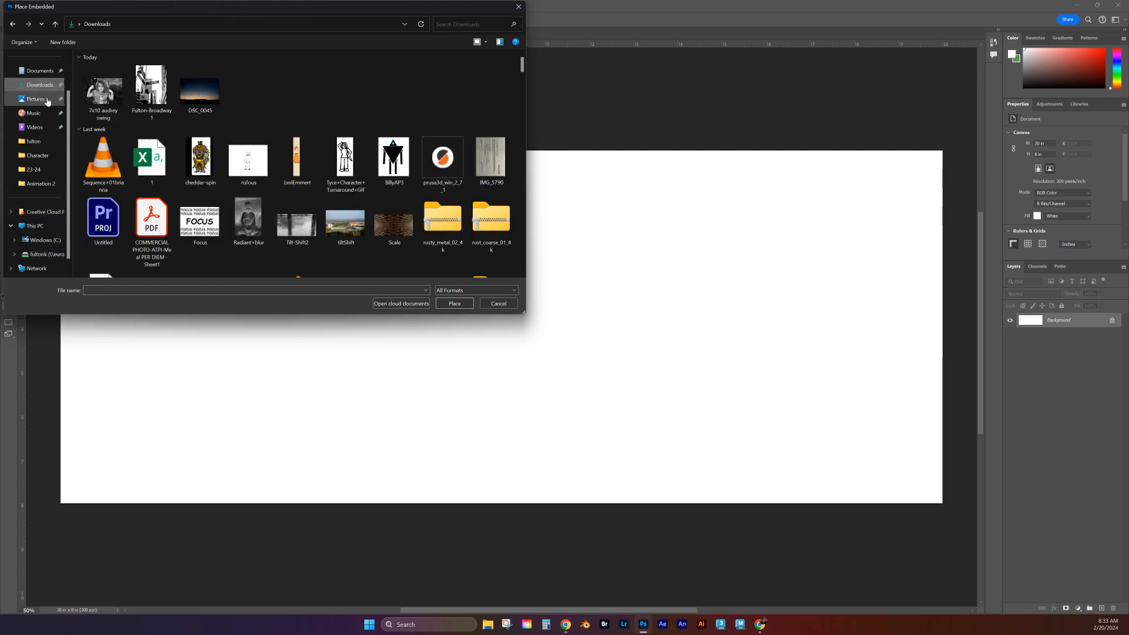
{"action": "left_click", "coordinate": [203, 100]}
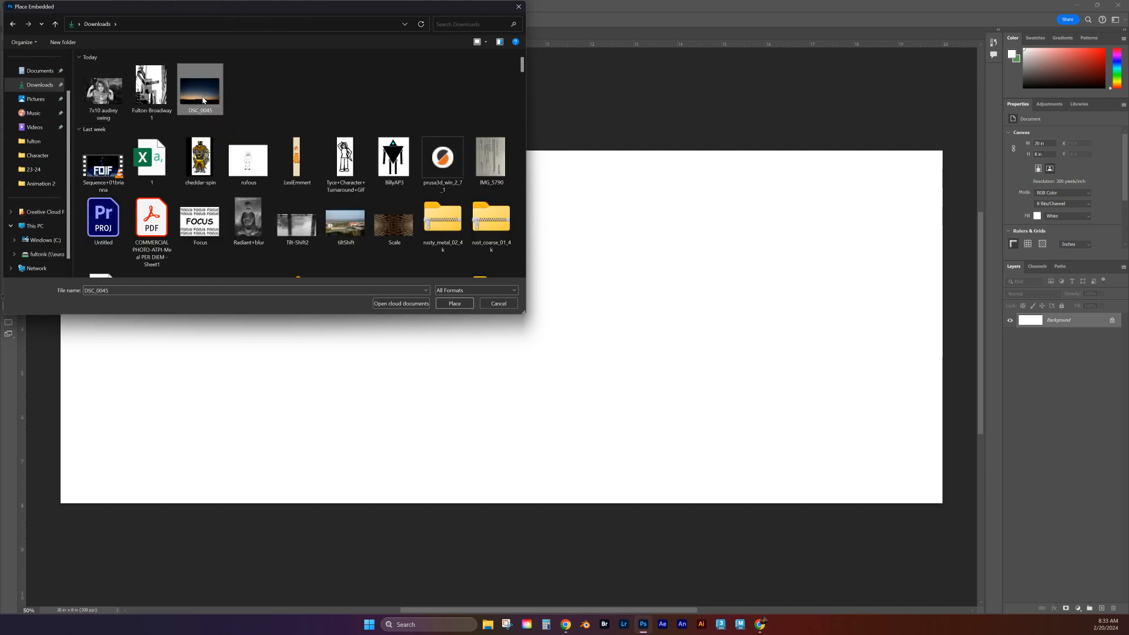
{"action": "left_click", "coordinate": [458, 305]}
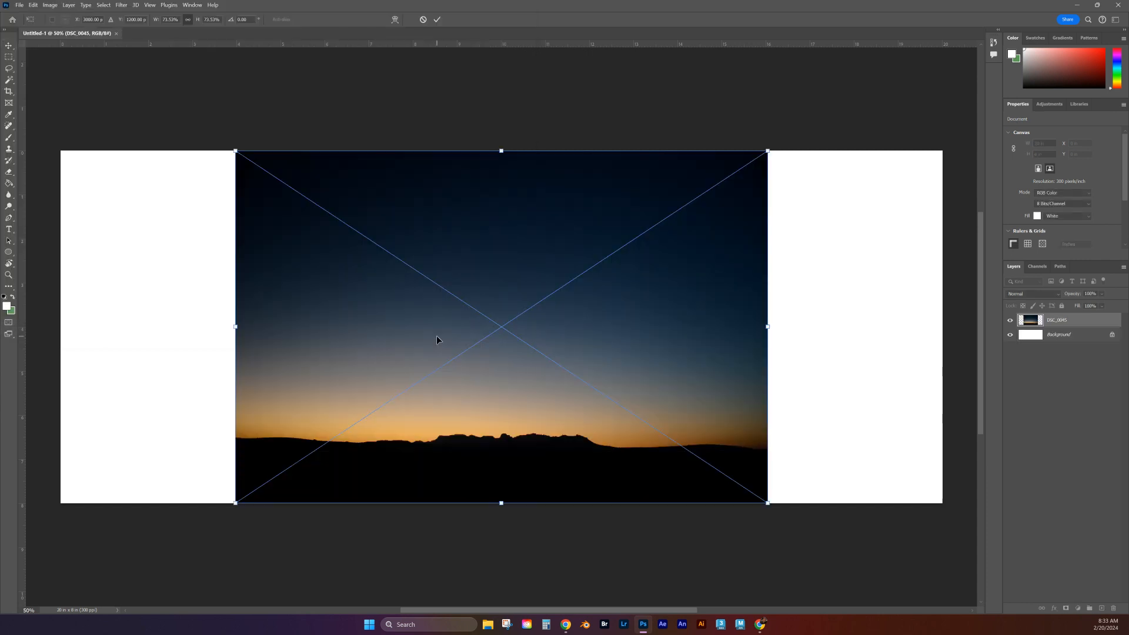
Scale the sunset photo proportionally to the full 20 in canvas width and move it up so the silhouetted hills fill the lower canvas.
{"action": "key", "text": "ctrl+minus"}
{"action": "key", "text": "ctrl+minus"}
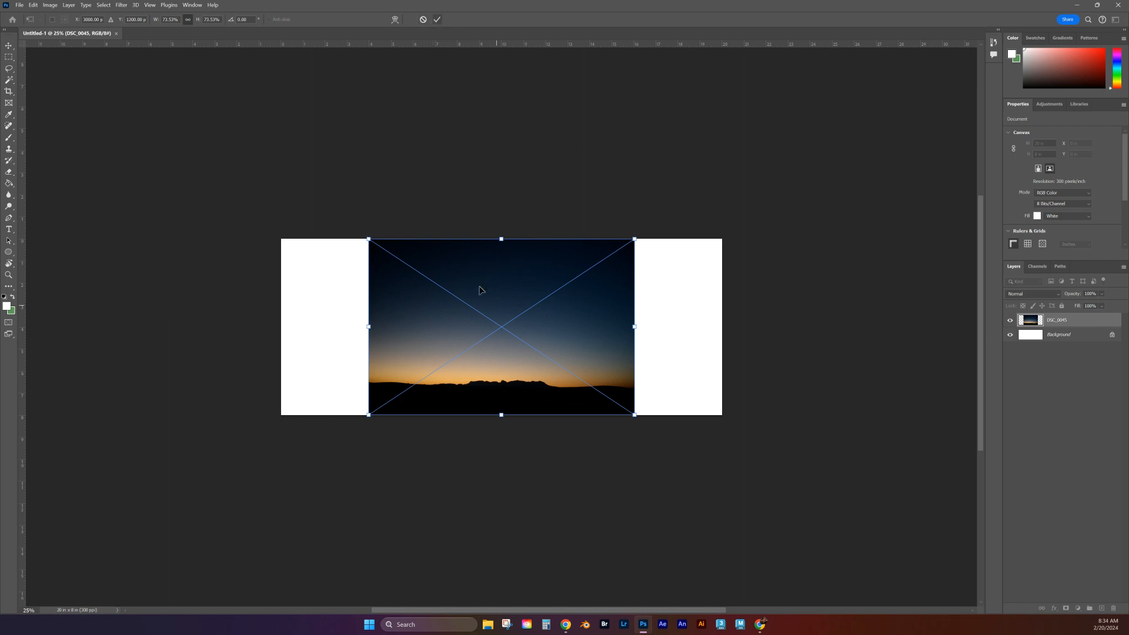
{"action": "left_click_drag", "start_coordinate": [368, 327], "coordinate": [281, 330]}
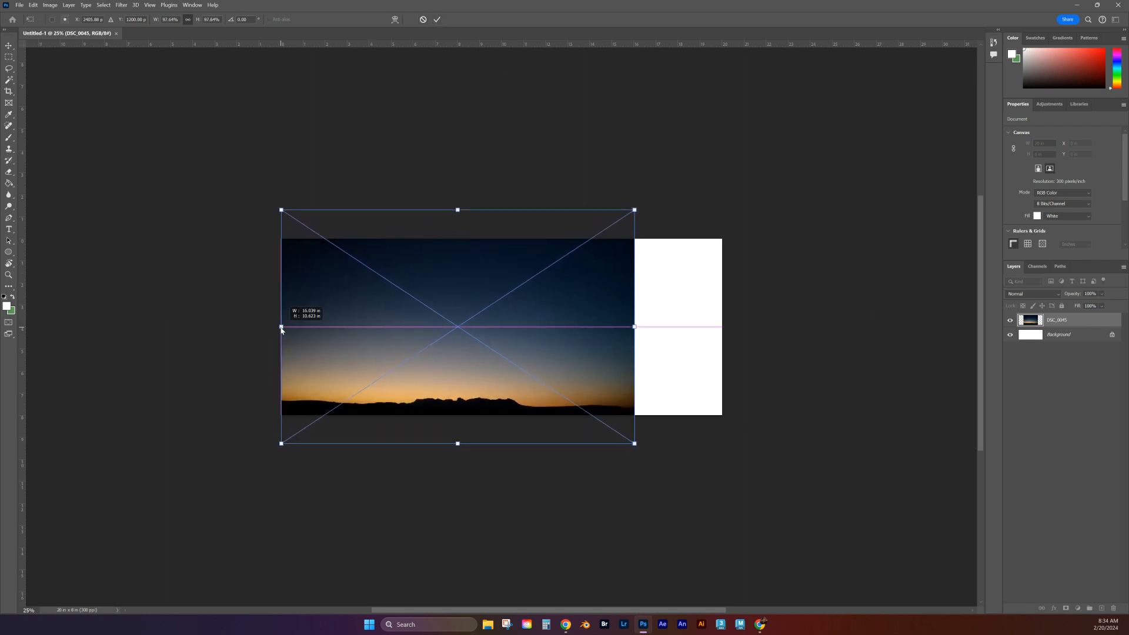
{"action": "left_click_drag", "start_coordinate": [635, 327], "coordinate": [723, 330]}
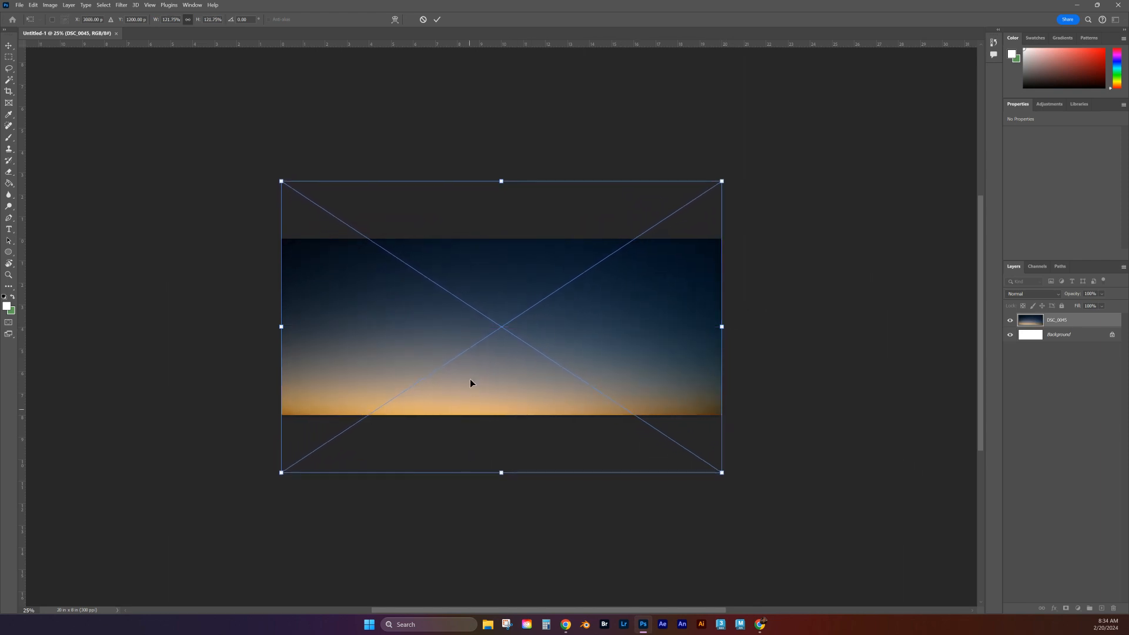
{"action": "left_click_drag", "start_coordinate": [494, 390], "coordinate": [493, 336]}
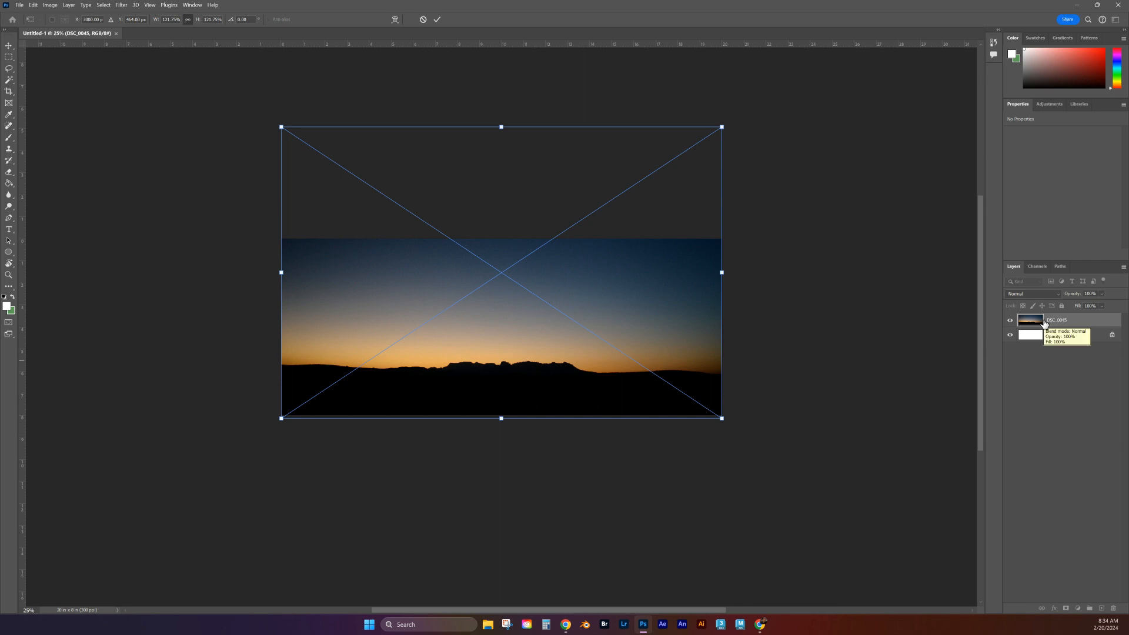
{"action": "left_click", "coordinate": [437, 19]}
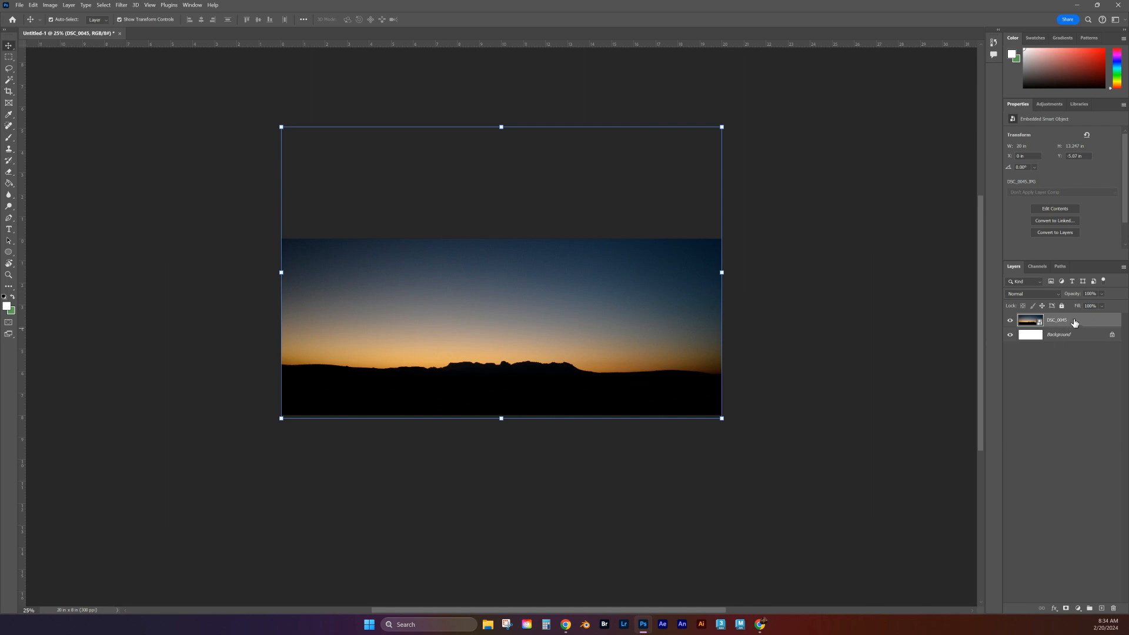
Nudge the sunset photo down slightly, enlarge it to about 122.6% so it extends past the canvas edge, and deselect it.
{"action": "mouse_move", "coordinate": [570, 303]}
{"action": "left_mouse_down"}
{"action": "mouse_move", "coordinate": [496, 297]}
{"action": "mouse_move", "coordinate": [627, 283]}
{"action": "mouse_move", "coordinate": [545, 298]}
{"action": "mouse_move", "coordinate": [580, 301]}
{"action": "mouse_move", "coordinate": [566, 308]}
{"action": "left_mouse_up"}
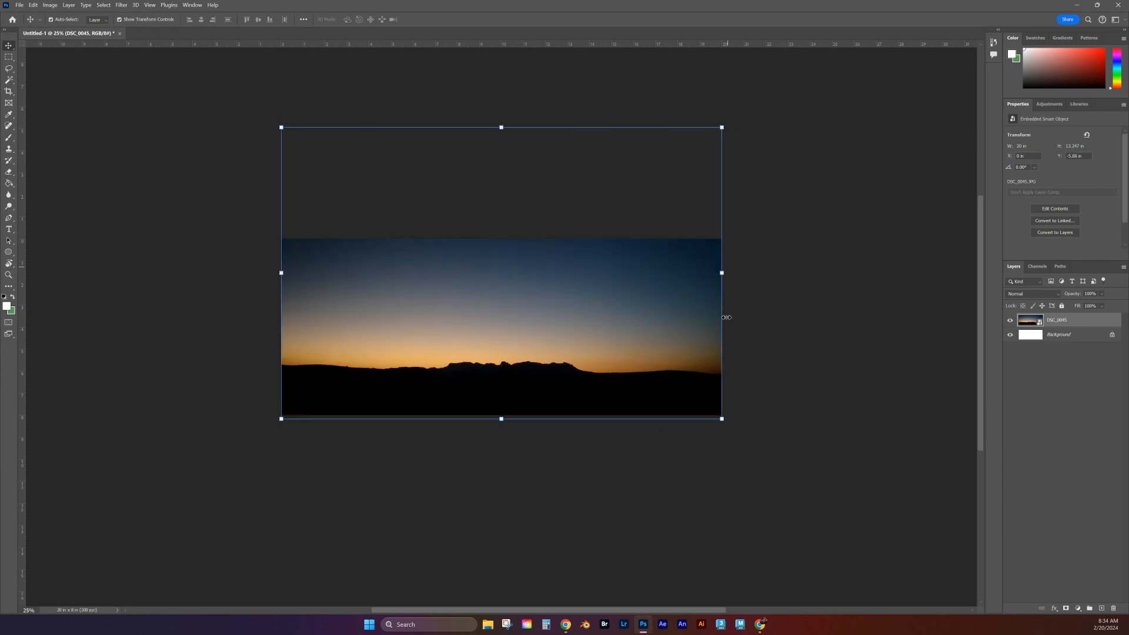
{"action": "left_click", "coordinate": [119, 20]}
{"action": "left_click", "coordinate": [120, 20]}
{"action": "mouse_move", "coordinate": [722, 130]}
{"action": "left_mouse_down"}
{"action": "mouse_move", "coordinate": [627, 193]}
{"action": "mouse_move", "coordinate": [722, 129]}
{"action": "mouse_move", "coordinate": [747, 222]}
{"action": "mouse_move", "coordinate": [727, 120]}
{"action": "left_mouse_up"}
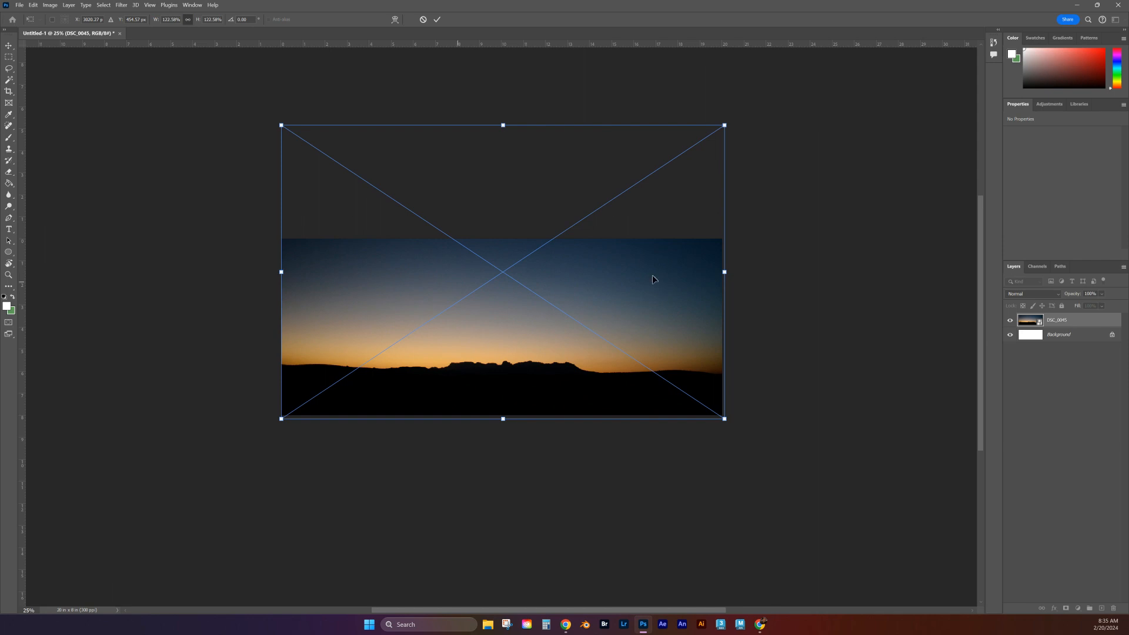
{"action": "left_click", "coordinate": [437, 21]}
{"action": "left_click", "coordinate": [170, 139]}
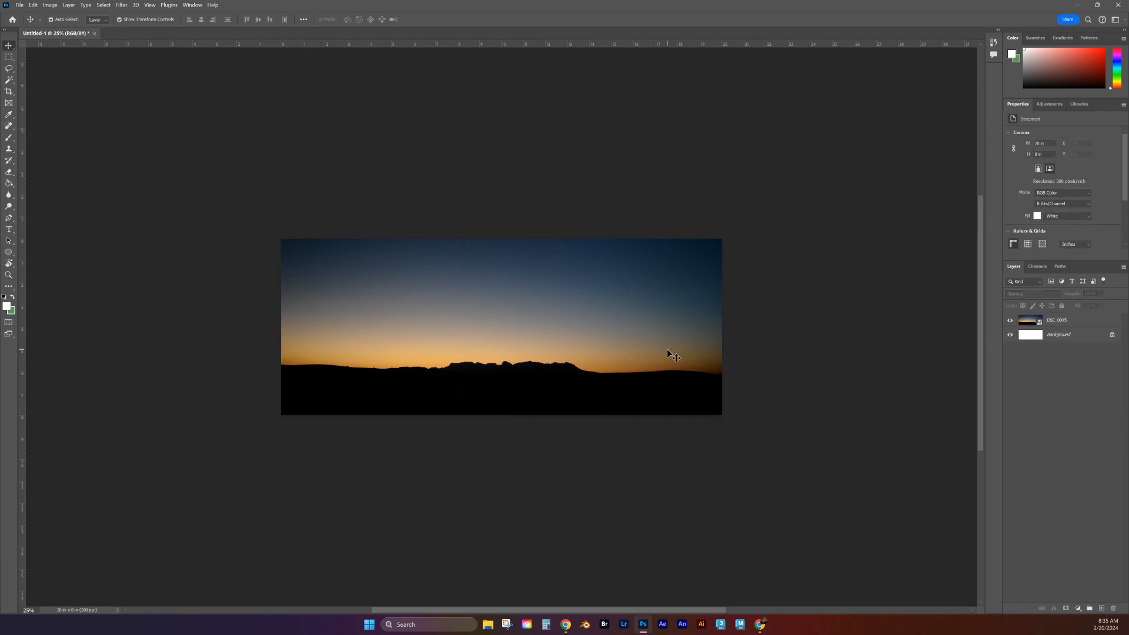
Place the image Fulton-Broadway1 from the Downloads folder into the document as an embedded object.
{"action": "left_click", "coordinate": [19, 5]}
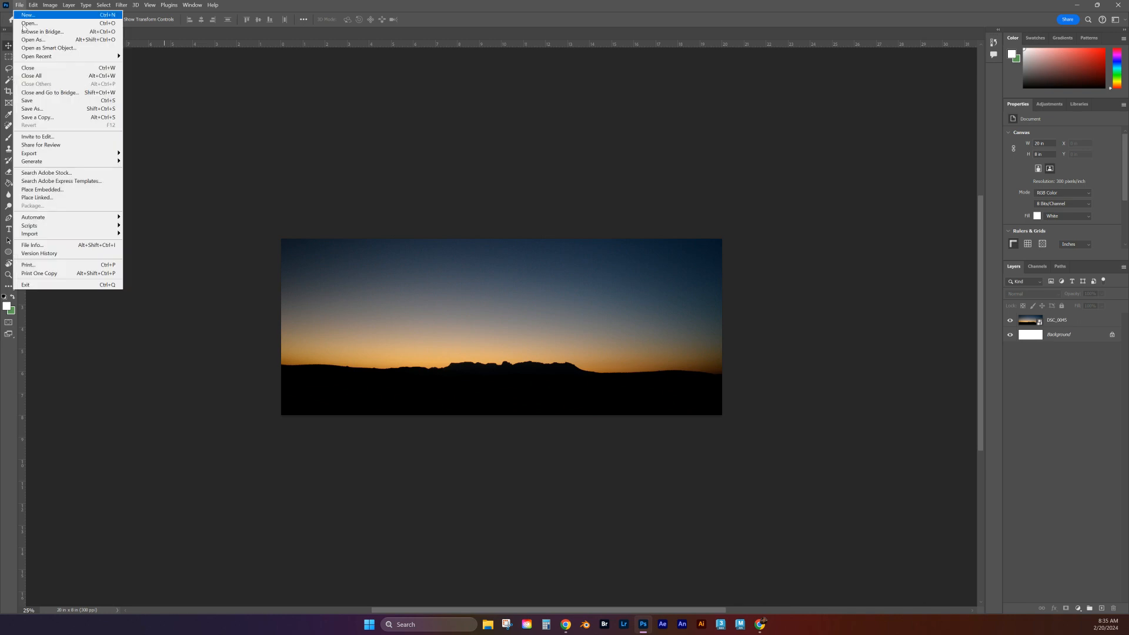
{"action": "left_click", "coordinate": [42, 190]}
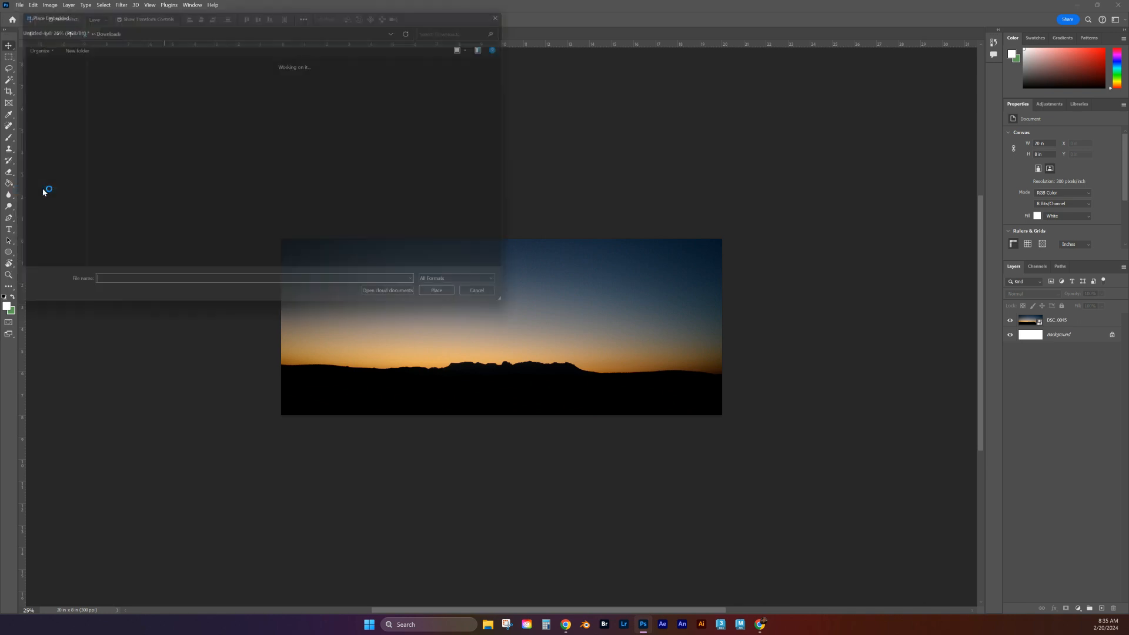
{"action": "left_click", "coordinate": [152, 97]}
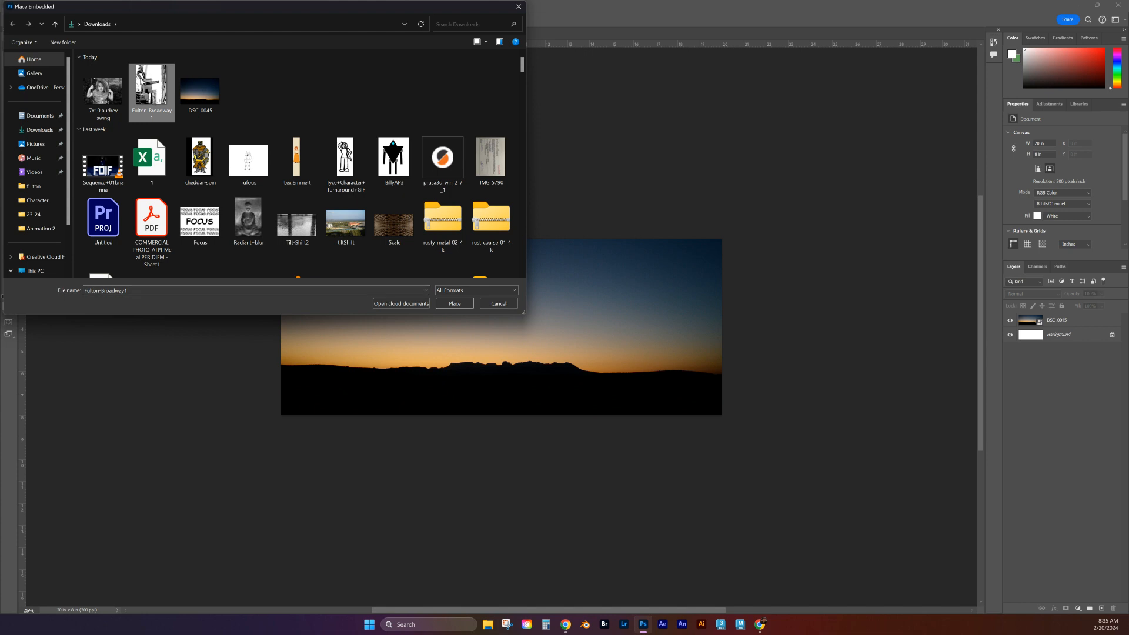
{"action": "left_click", "coordinate": [455, 304]}
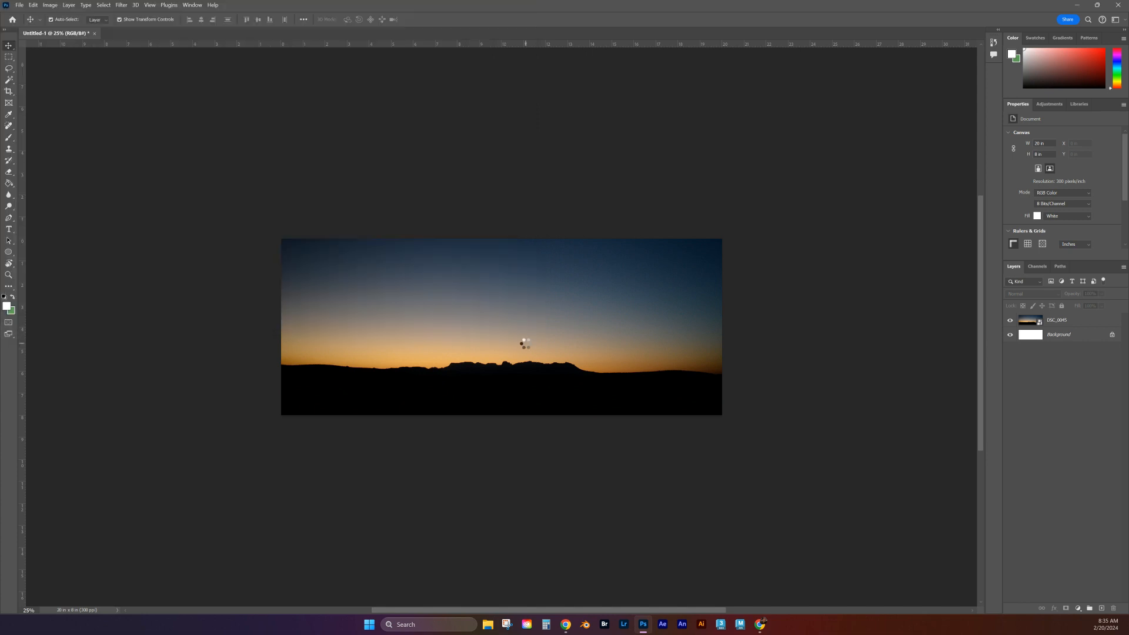
Move the street sign photo against the canvas's left edge at full canvas height, commit the placement and deselect it.
{"action": "left_click_drag", "start_coordinate": [527, 316], "coordinate": [376, 318]}
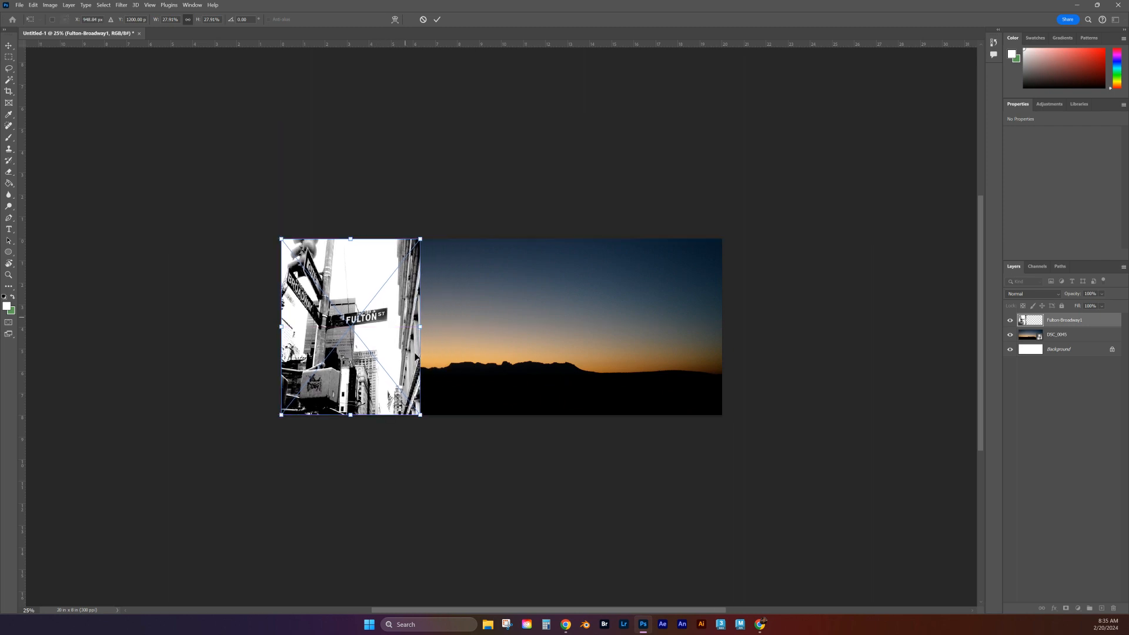
{"action": "key", "text": "ctrl+plus"}
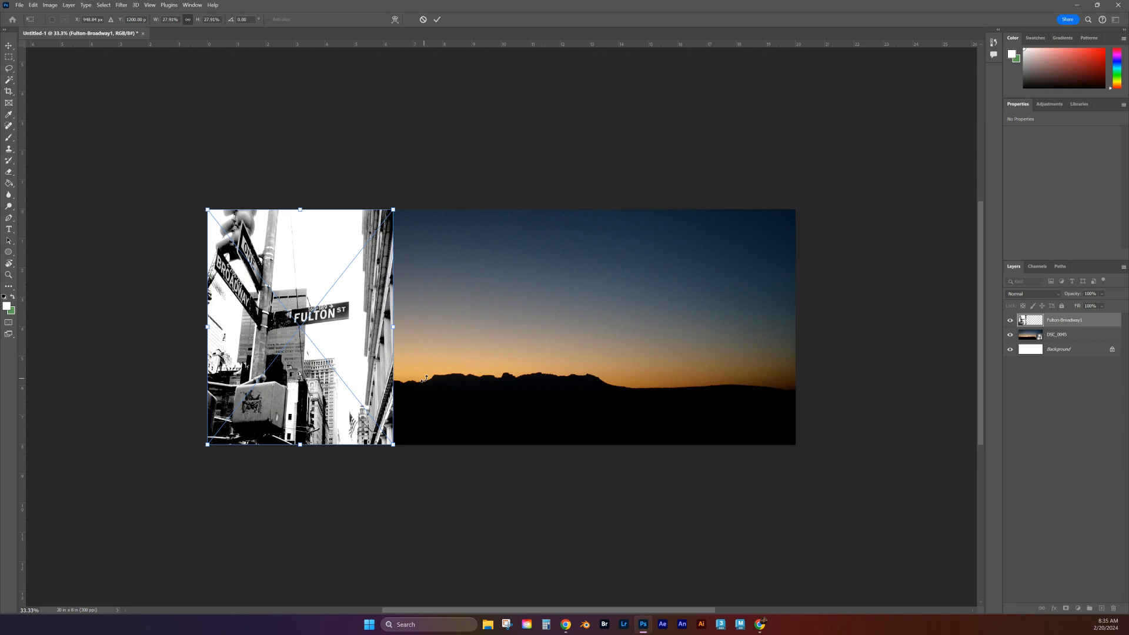
{"action": "key", "text": "ctrl+plus"}
{"action": "key", "text": "ctrl+minus"}
{"action": "key", "text": "ctrl+minus"}
{"action": "key", "text": "ctrl+plus"}
{"action": "key", "text": "ctrl+plus"}
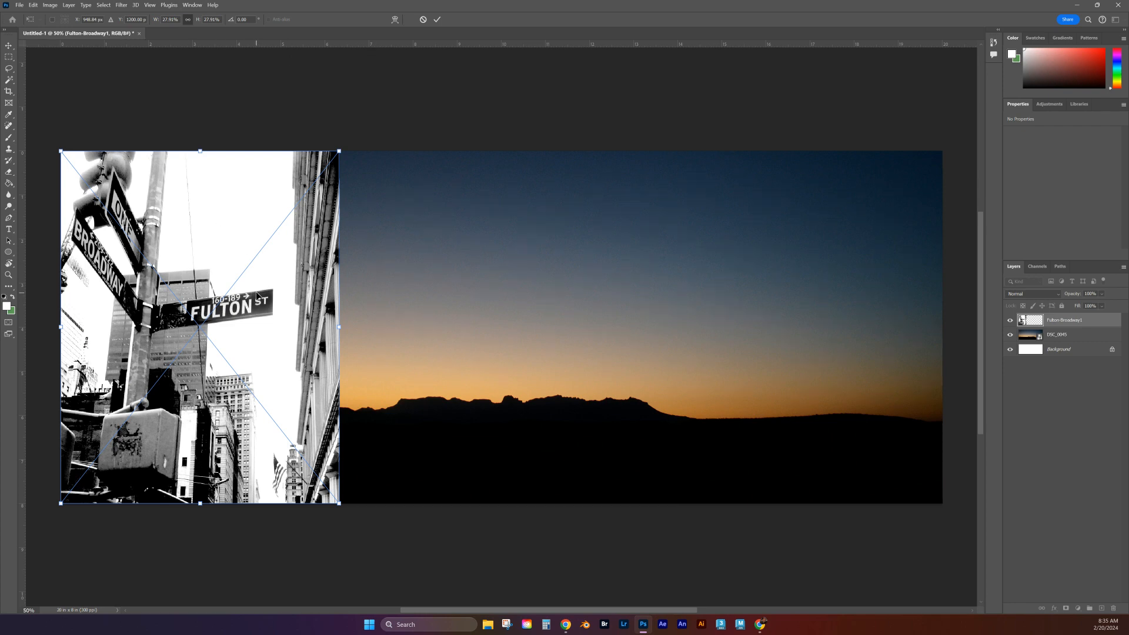
{"action": "left_click", "coordinate": [438, 19]}
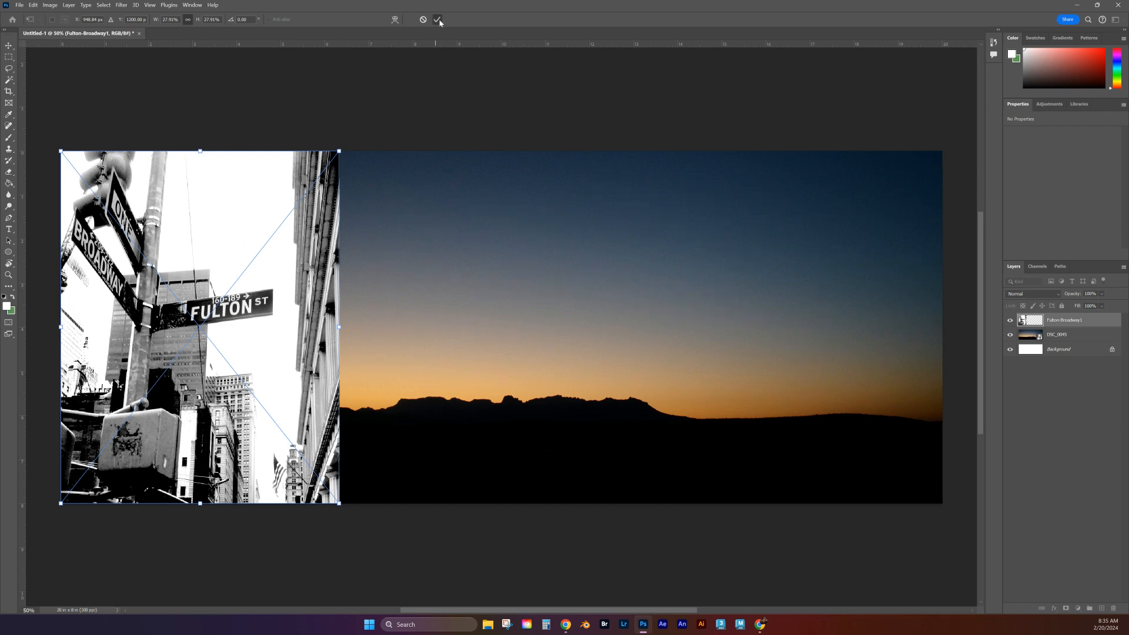
{"action": "left_click", "coordinate": [429, 123]}
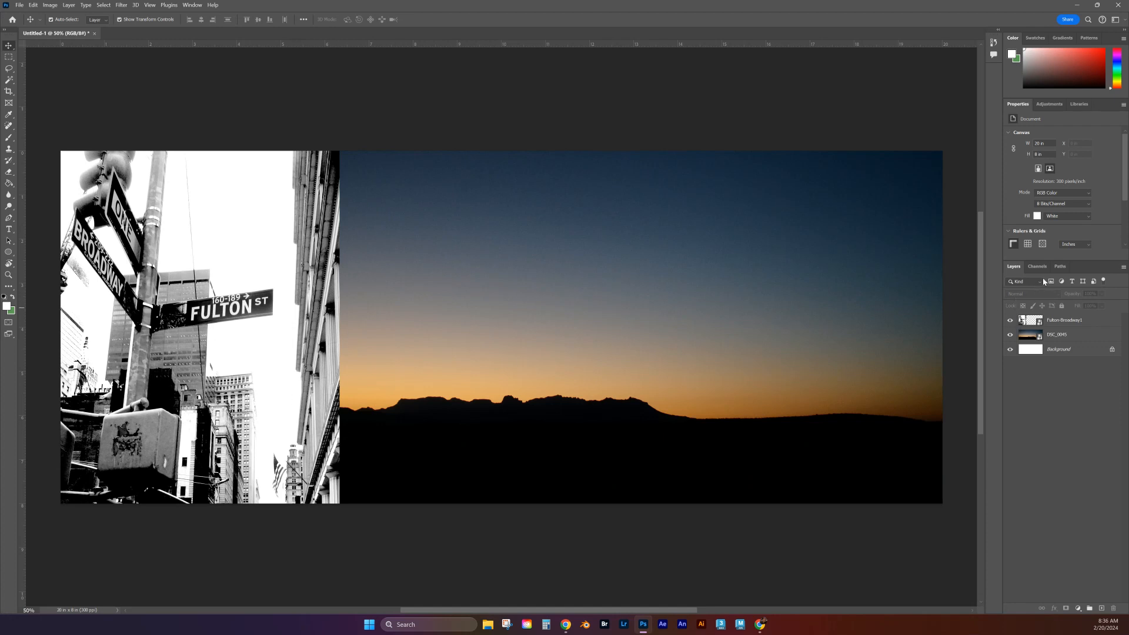
Set the Fulton-Broadway1 layer's blending mode to Color Burn so the street scene merges with the sunset.
{"action": "left_click", "coordinate": [1060, 322]}
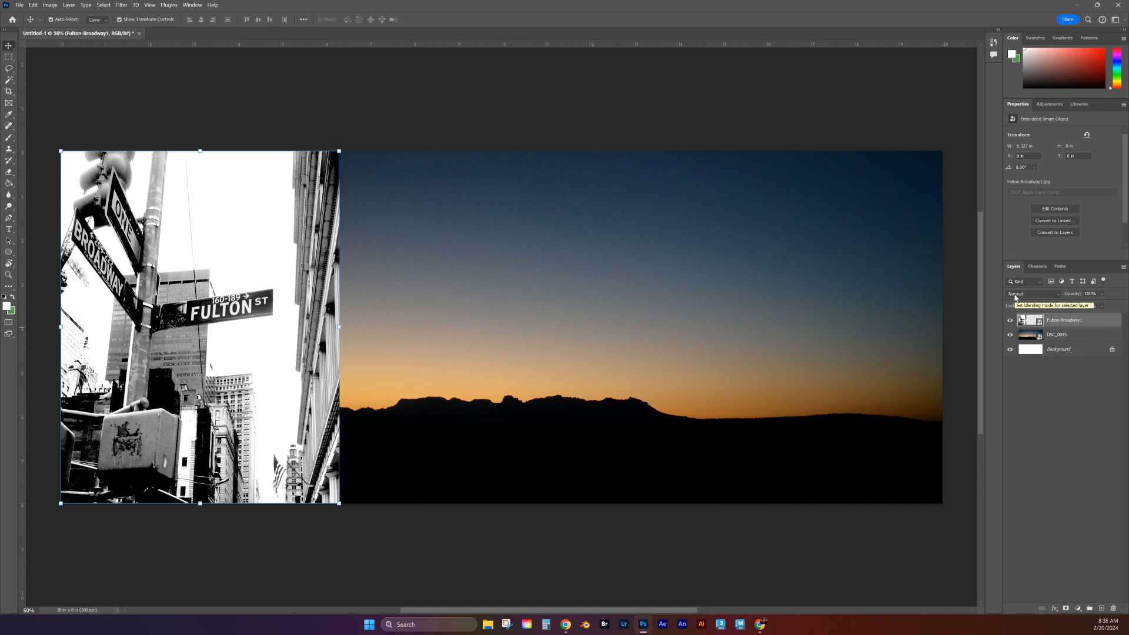
{"action": "left_click", "coordinate": [1058, 297]}
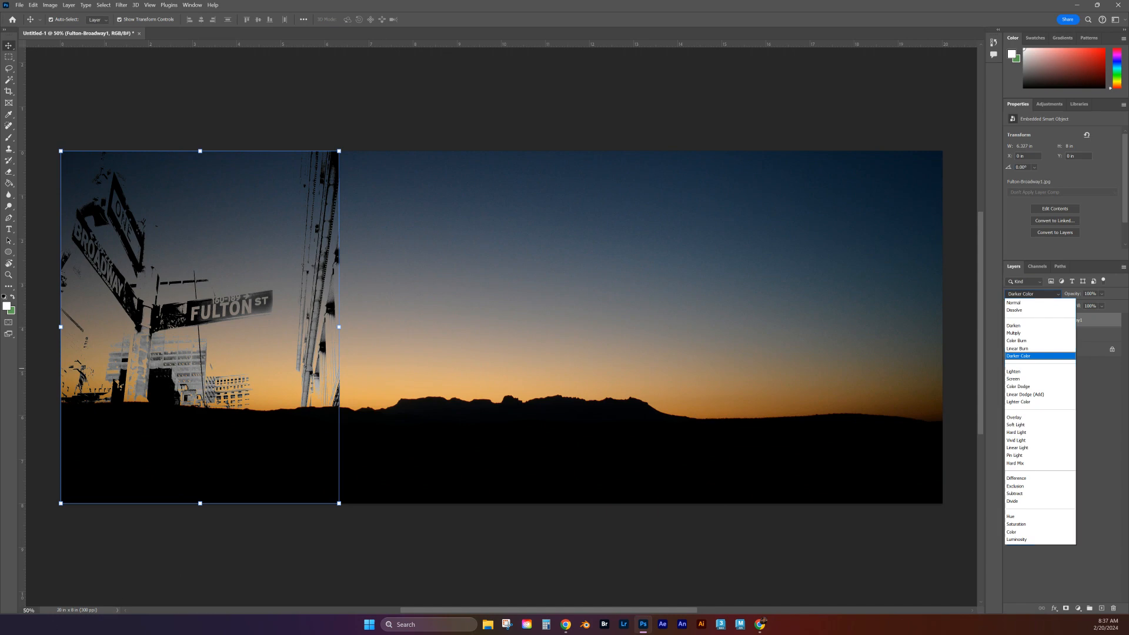
{"action": "key", "text": "Escape"}
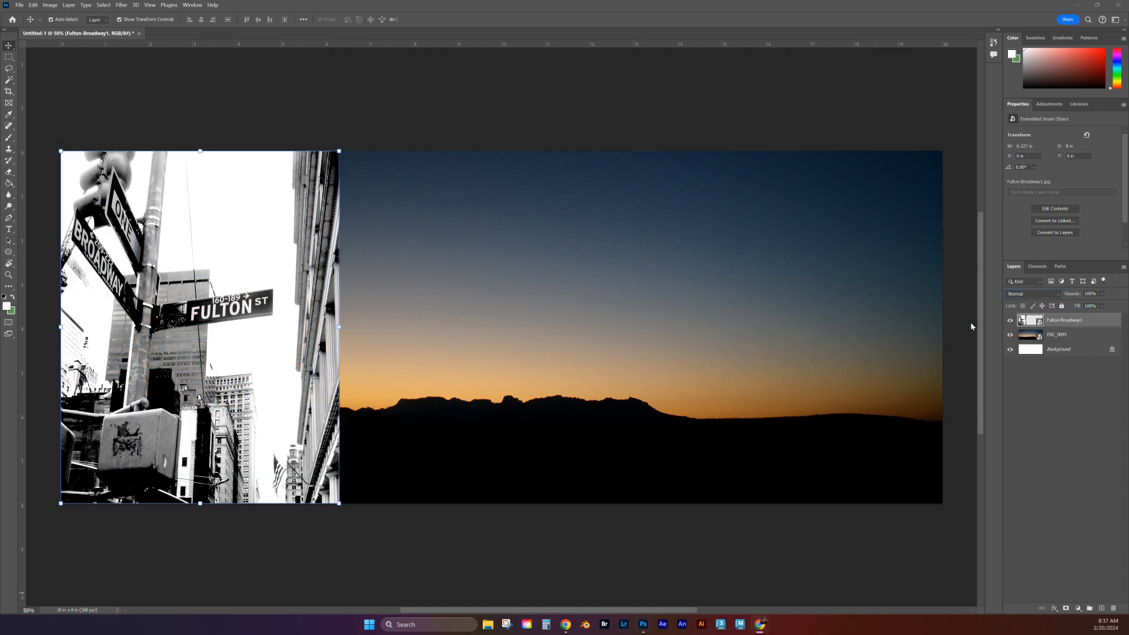
{"action": "left_click", "coordinate": [1061, 296]}
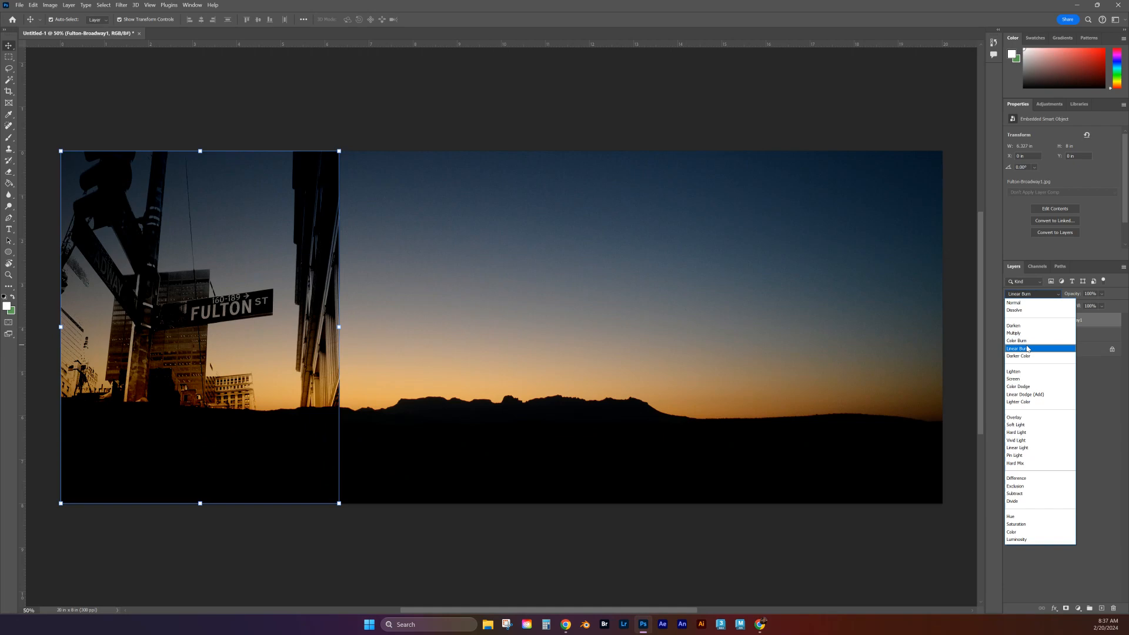
{"action": "left_click", "coordinate": [1016, 340]}
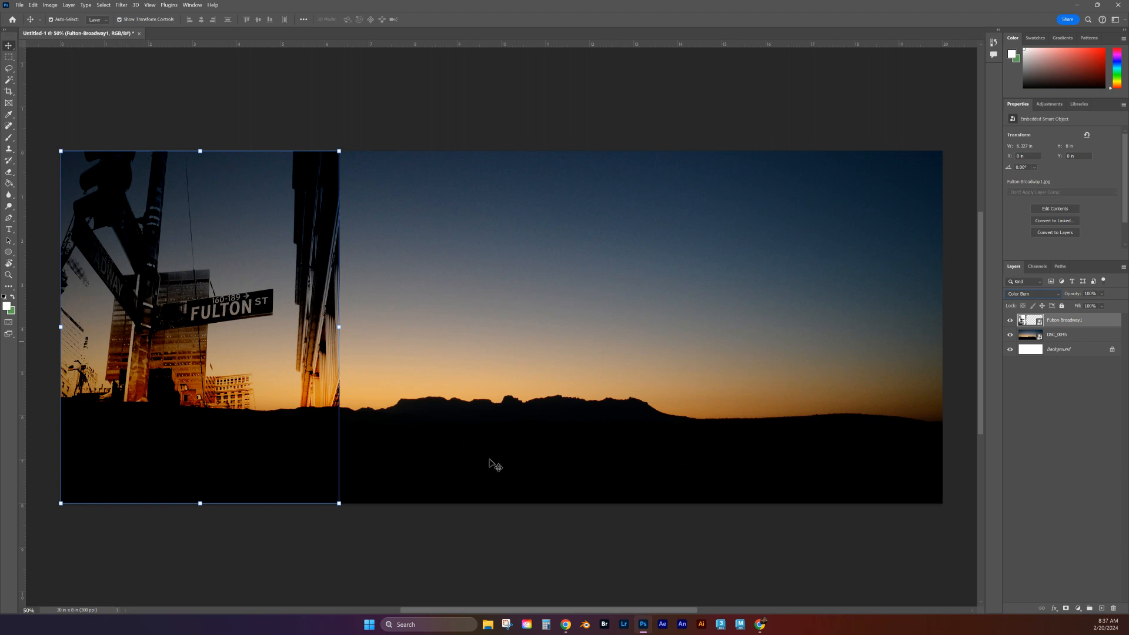
Move the DSC_0045 sunset photo down to about Y -4.2 in so its hills sit lower in the canvas.
{"action": "left_click", "coordinate": [1075, 338]}
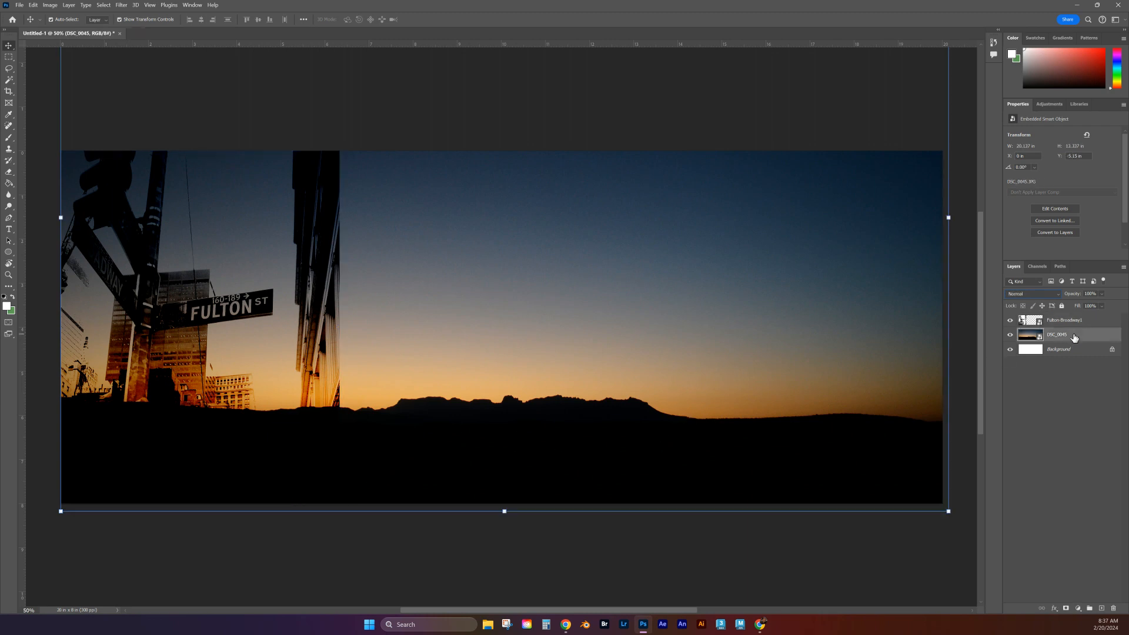
{"action": "left_click_drag", "start_coordinate": [550, 421], "coordinate": [549, 464]}
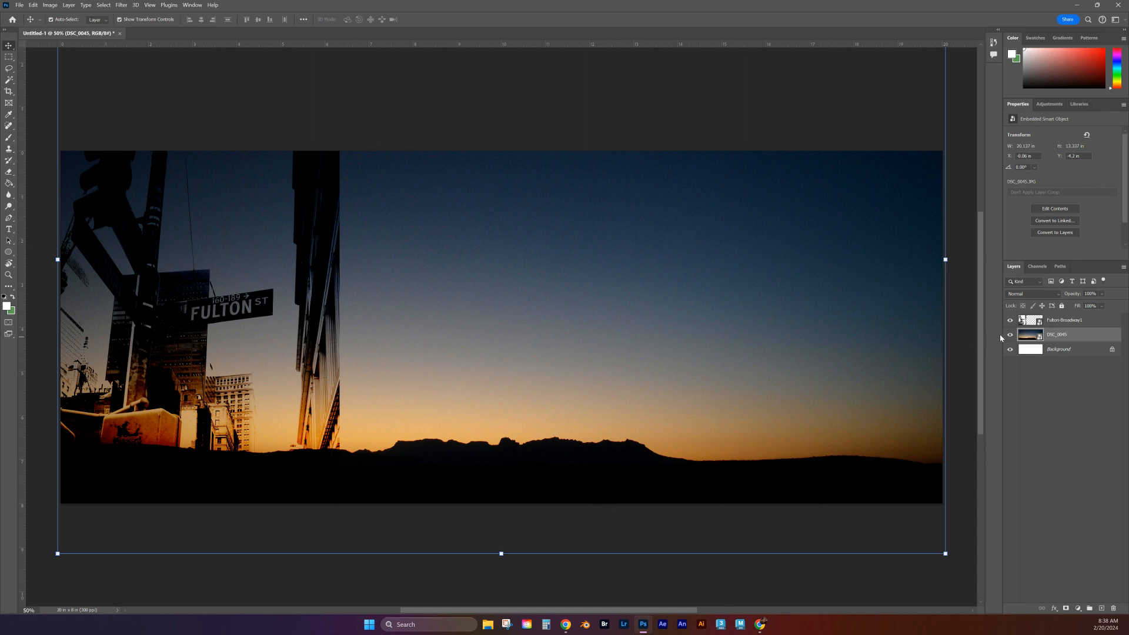
Place the 7x10 swing photo from Downloads as an embedded object above the Fulton-Broadway1 layer, moving it up to about Y 0.3 in.
{"action": "left_click", "coordinate": [1077, 325]}
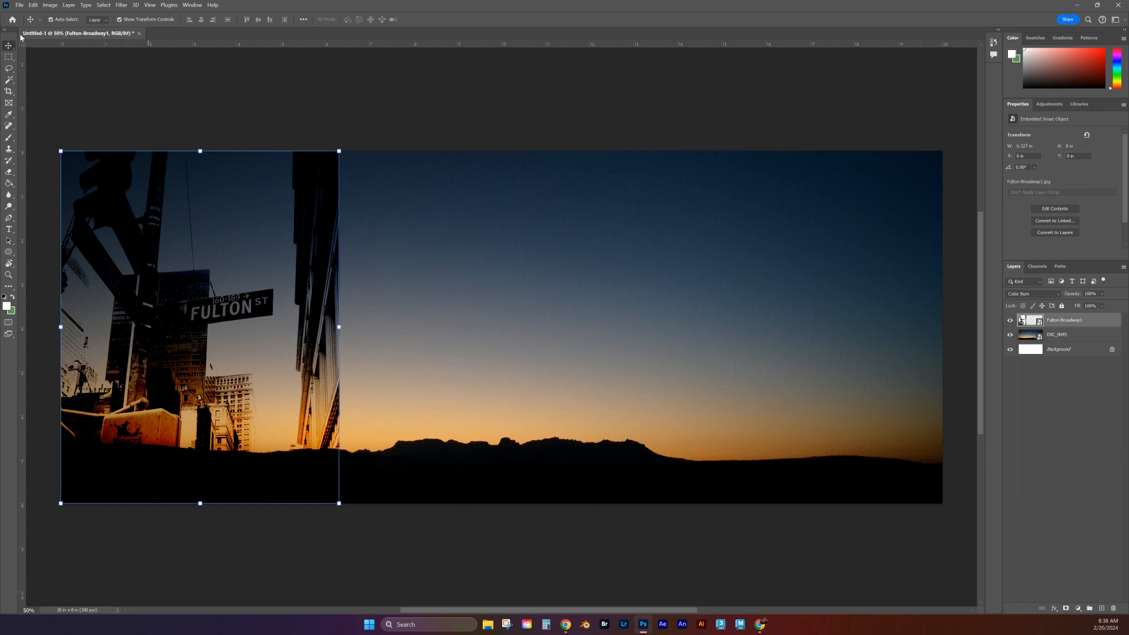
{"action": "left_click", "coordinate": [20, 5]}
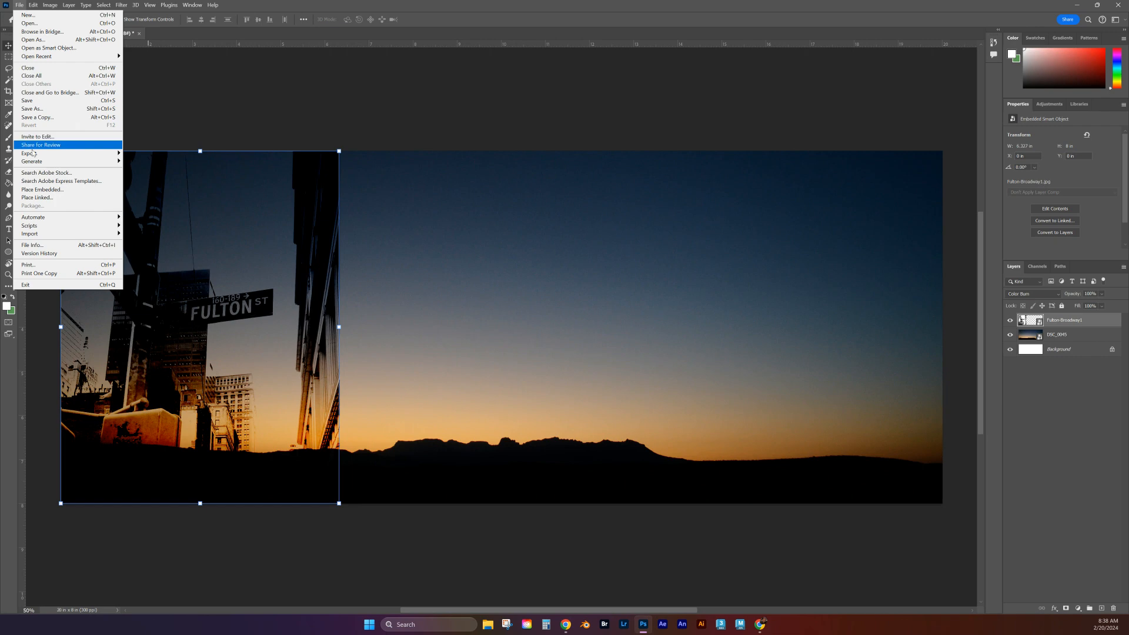
{"action": "left_click", "coordinate": [41, 190]}
{"action": "left_click", "coordinate": [103, 104]}
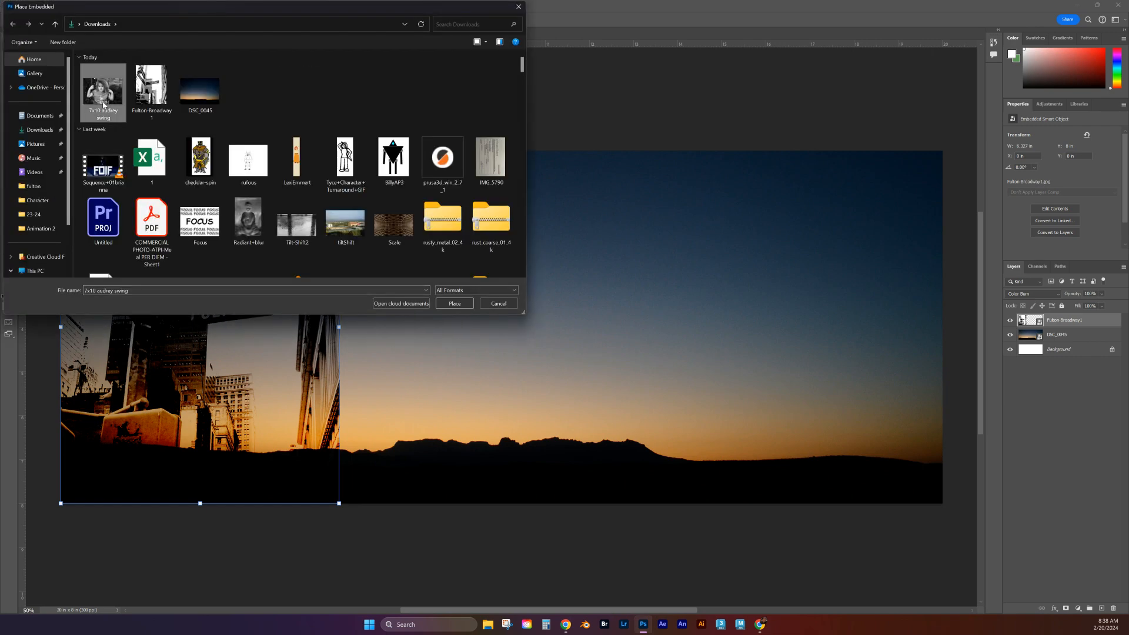
{"action": "left_click", "coordinate": [454, 304]}
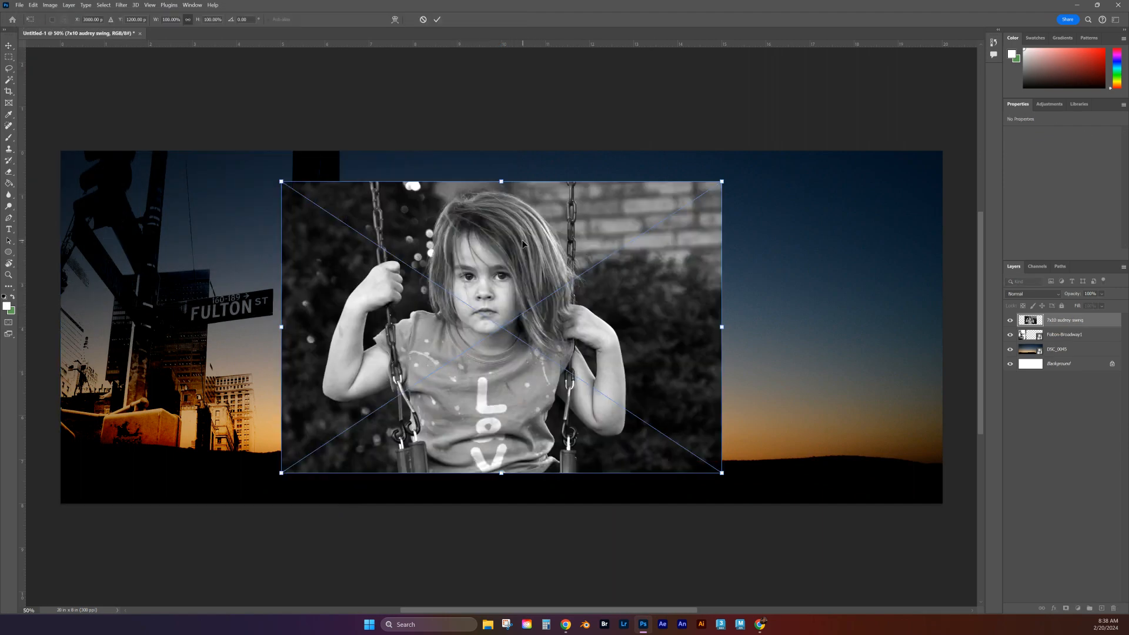
{"action": "mouse_move", "coordinate": [522, 244]}
{"action": "left_mouse_down"}
{"action": "mouse_move", "coordinate": [521, 206]}
{"action": "mouse_move", "coordinate": [522, 226]}
{"action": "left_mouse_up"}
{"action": "left_click", "coordinate": [437, 20]}
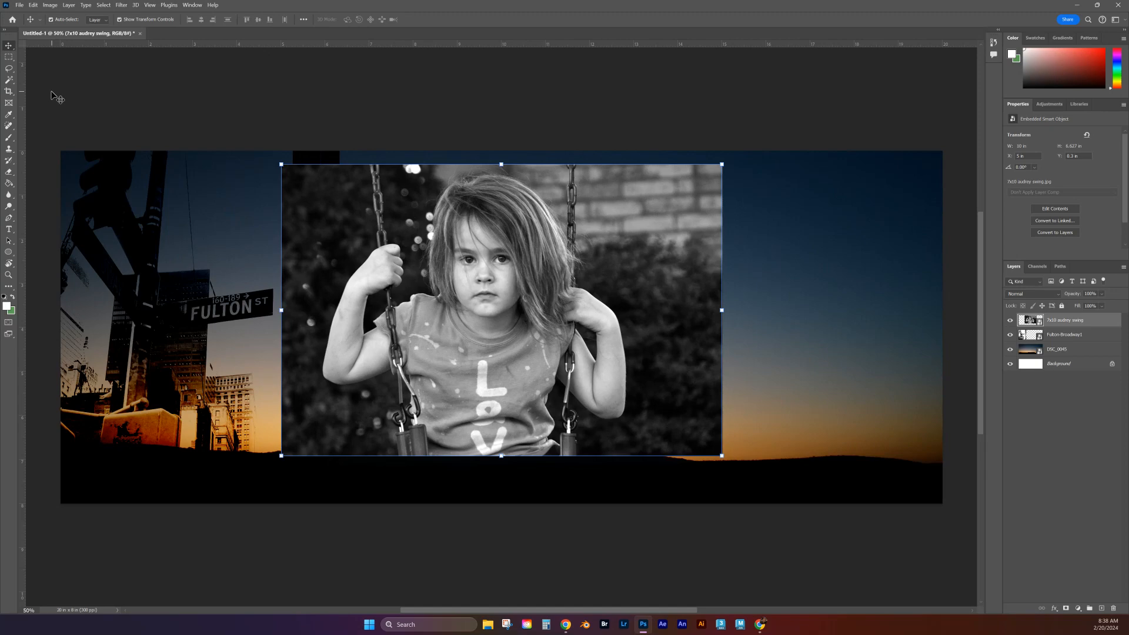
Select the girl with the Object Selection tool and add the swing chains using a smaller Quick Selection brush.
{"action": "left_click", "coordinate": [8, 85]}
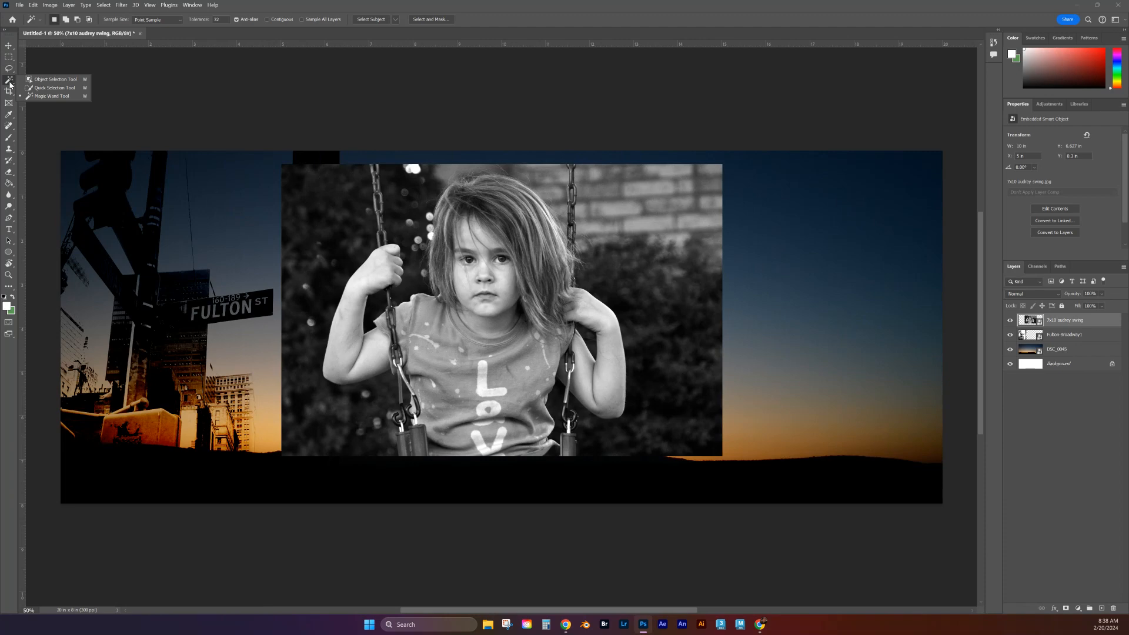
{"action": "left_click", "coordinate": [41, 81]}
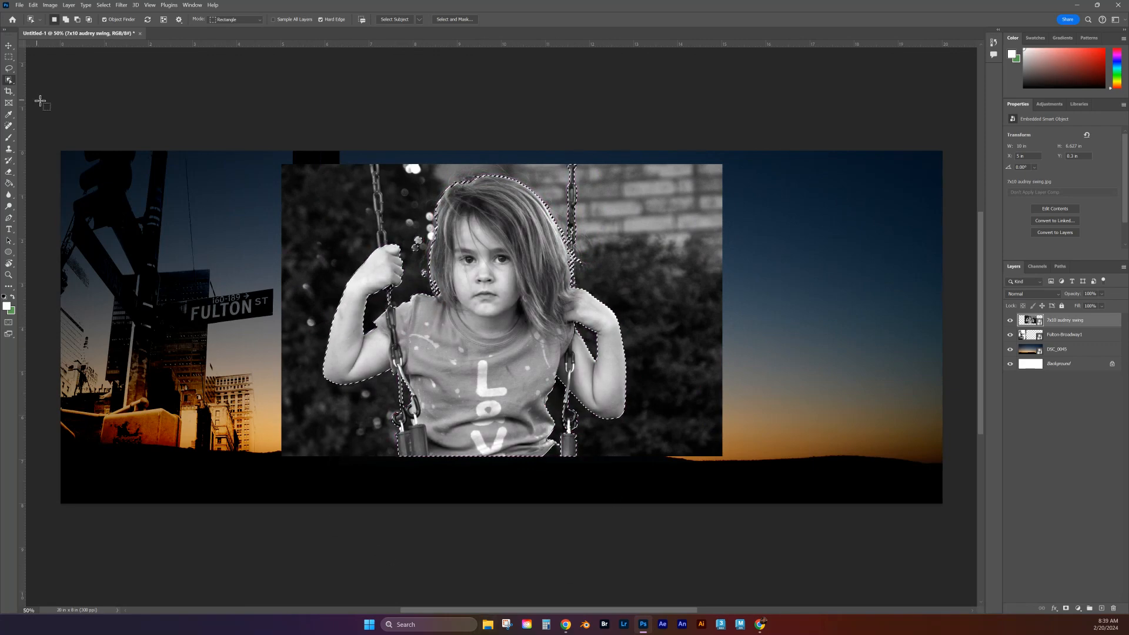
{"action": "left_click", "coordinate": [10, 81]}
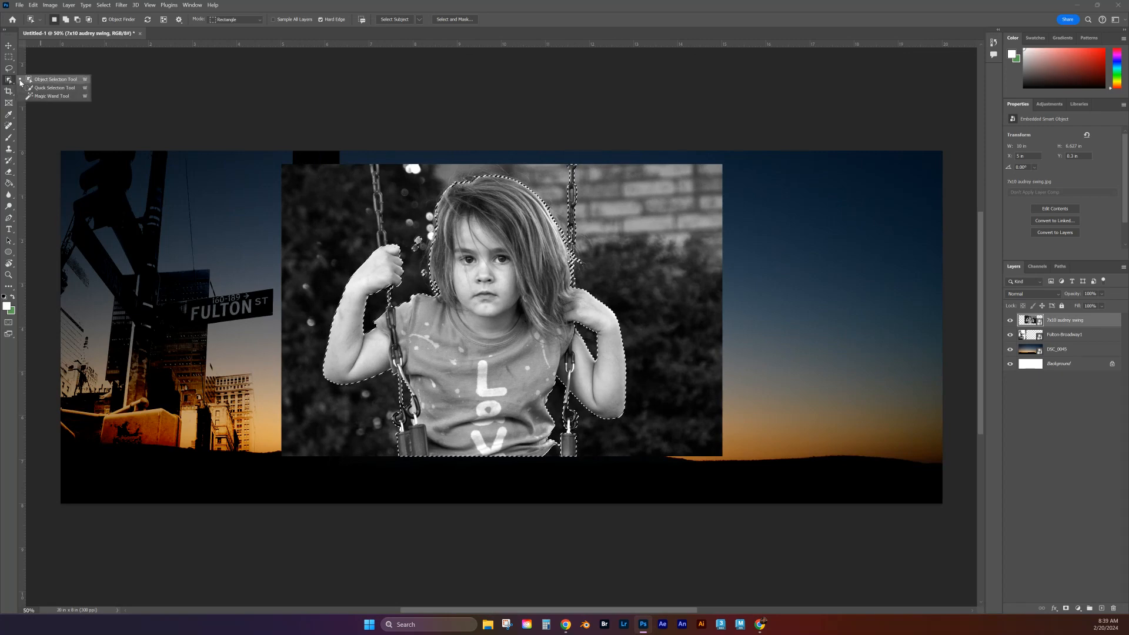
{"action": "left_click", "coordinate": [33, 89]}
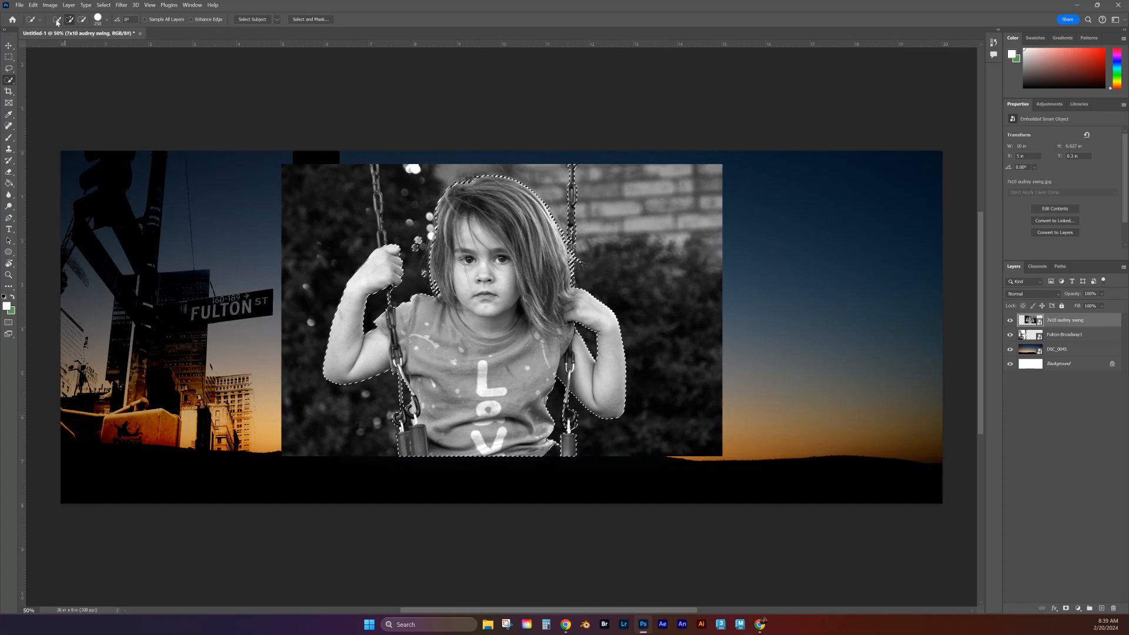
{"action": "left_click", "coordinate": [108, 21]}
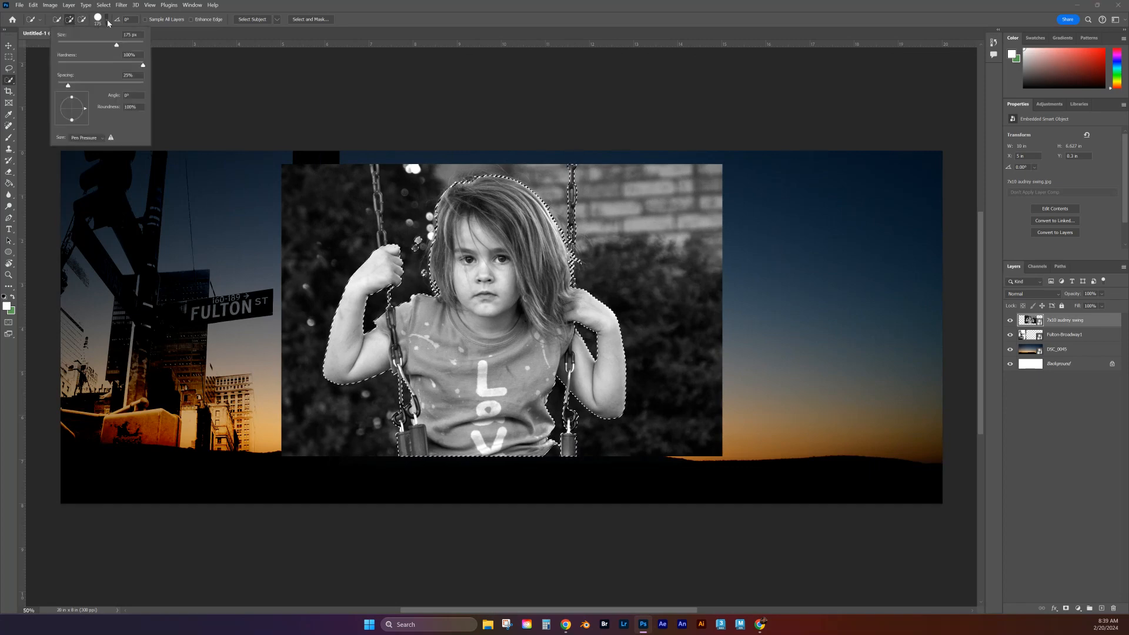
{"action": "left_click", "coordinate": [327, 8]}
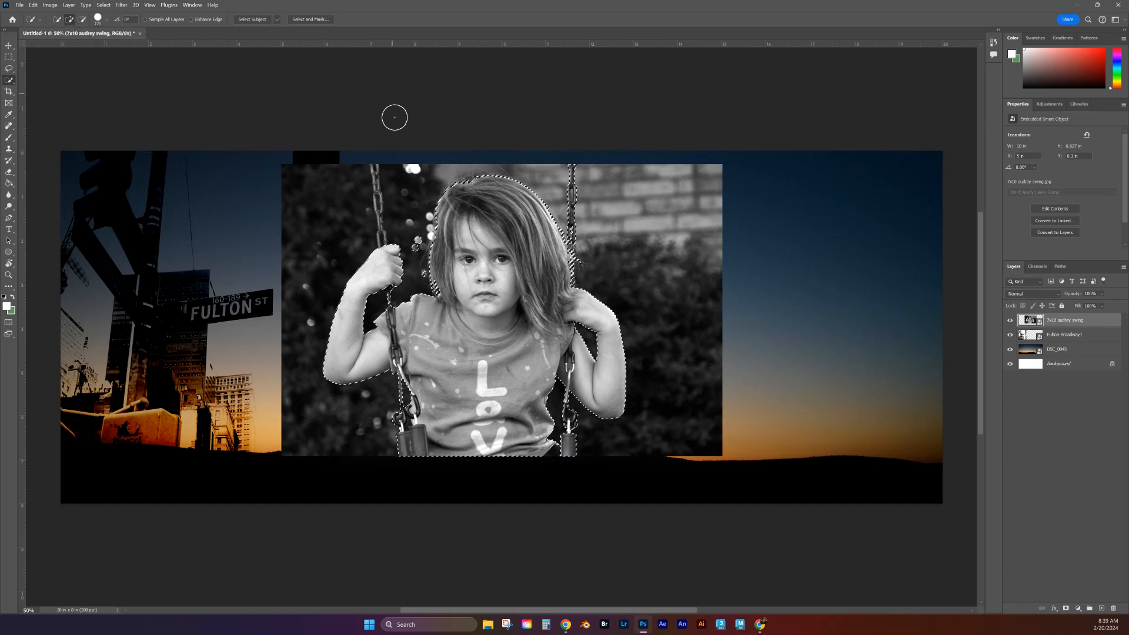
{"action": "key", "text": "bracketleft"}
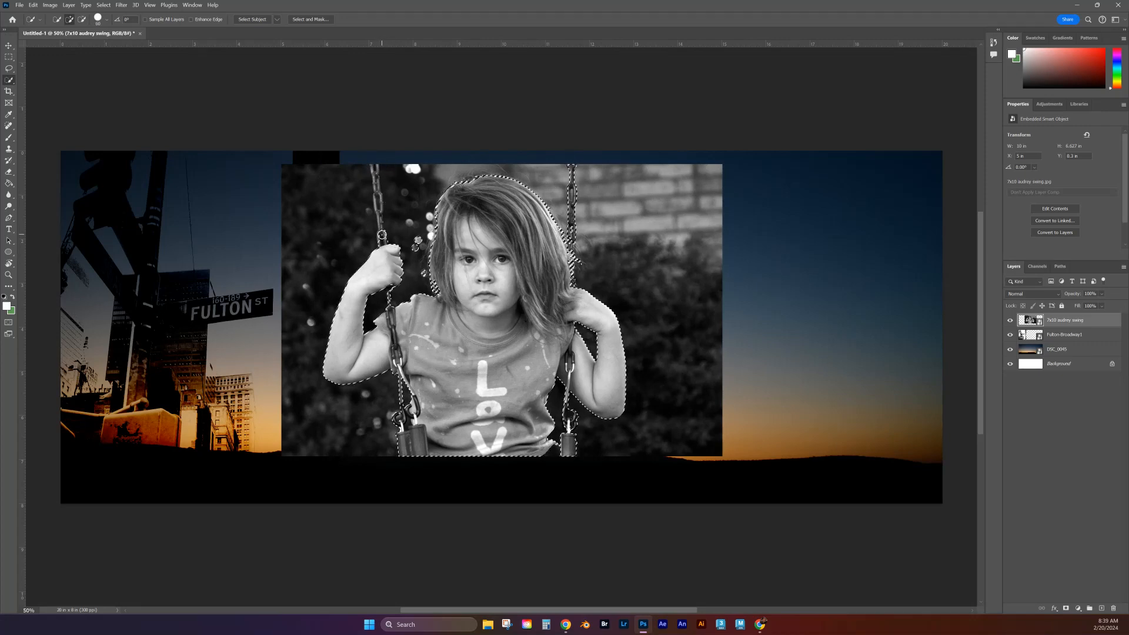
{"action": "left_click_drag", "start_coordinate": [379, 202], "coordinate": [374, 171]}
{"action": "key", "text": "alt"}
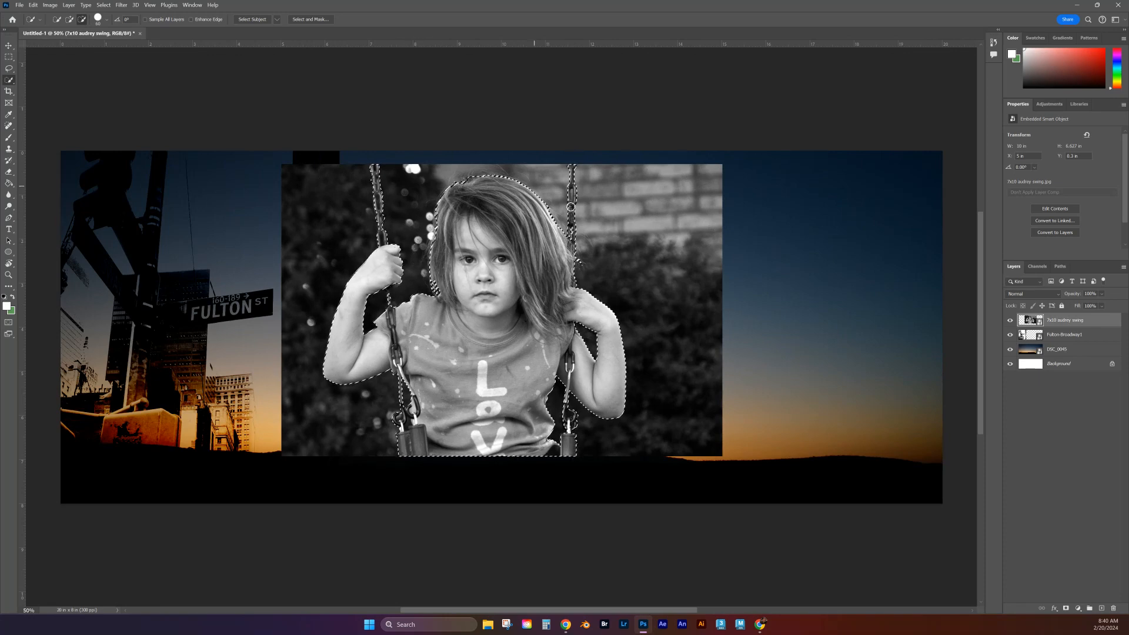
Copy the selected girl and swing chains to a new layer and hide the original swing photo layer.
{"action": "right_click", "coordinate": [493, 283]}
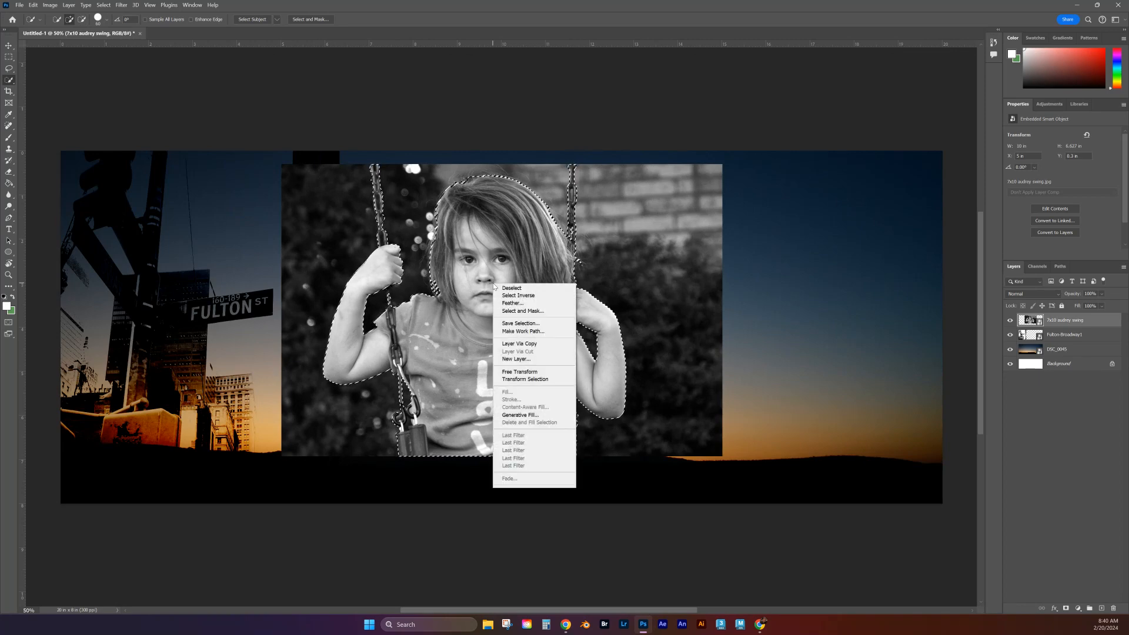
{"action": "left_click", "coordinate": [516, 344]}
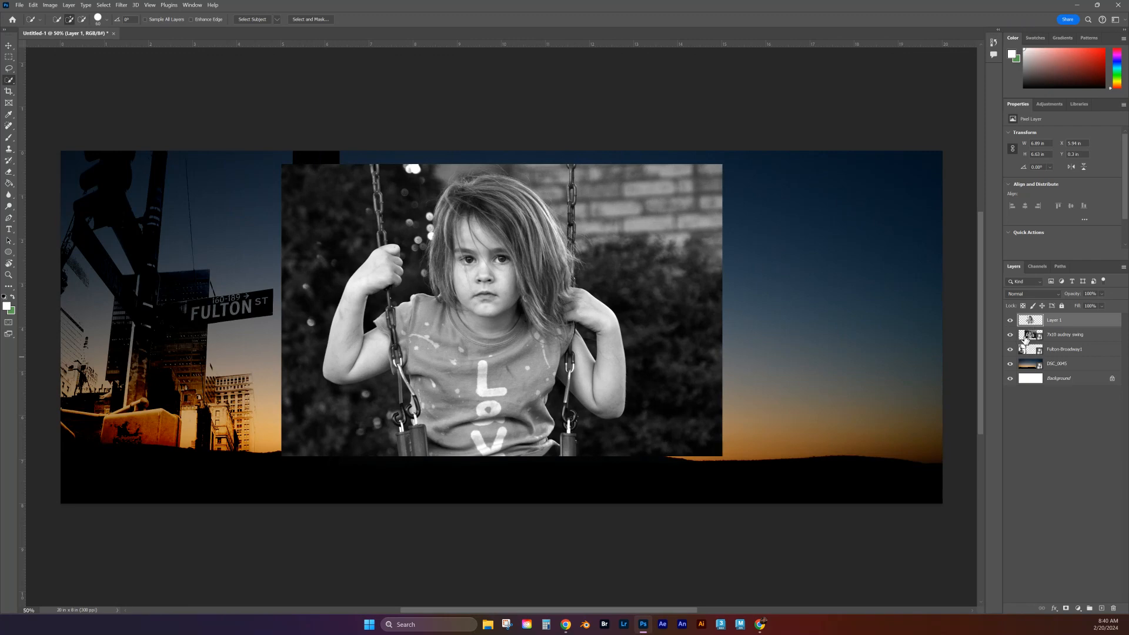
{"action": "left_click", "coordinate": [1011, 335]}
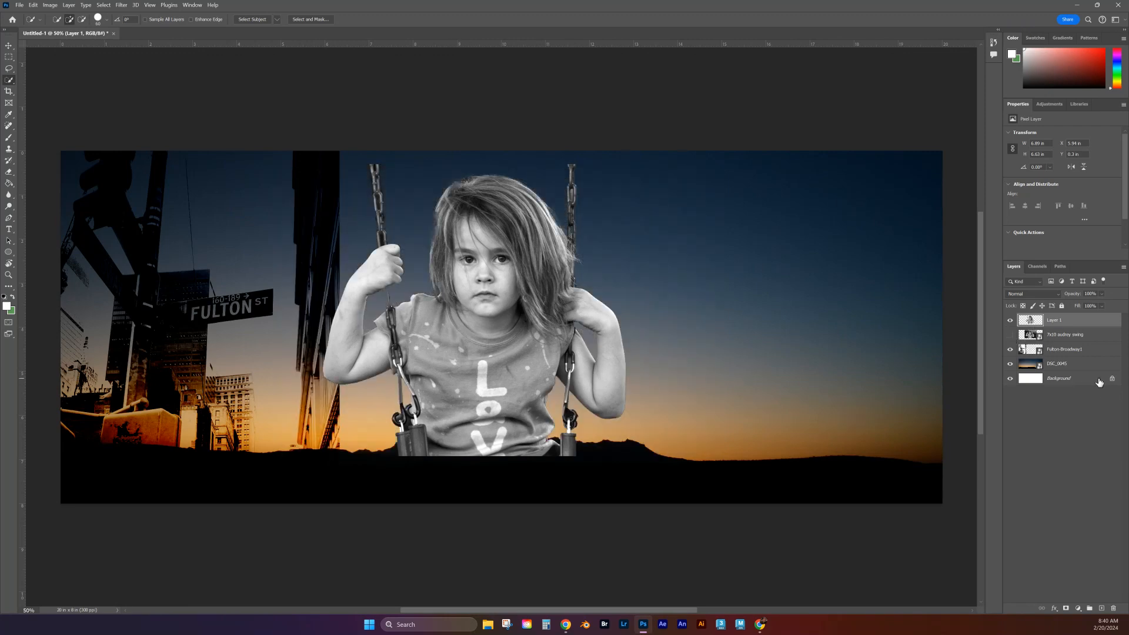
Enlarge the girl cutout proportionally to about 121.5% and position it left of centre, with its base on the canvas's lower edge.
{"action": "left_click", "coordinate": [11, 46]}
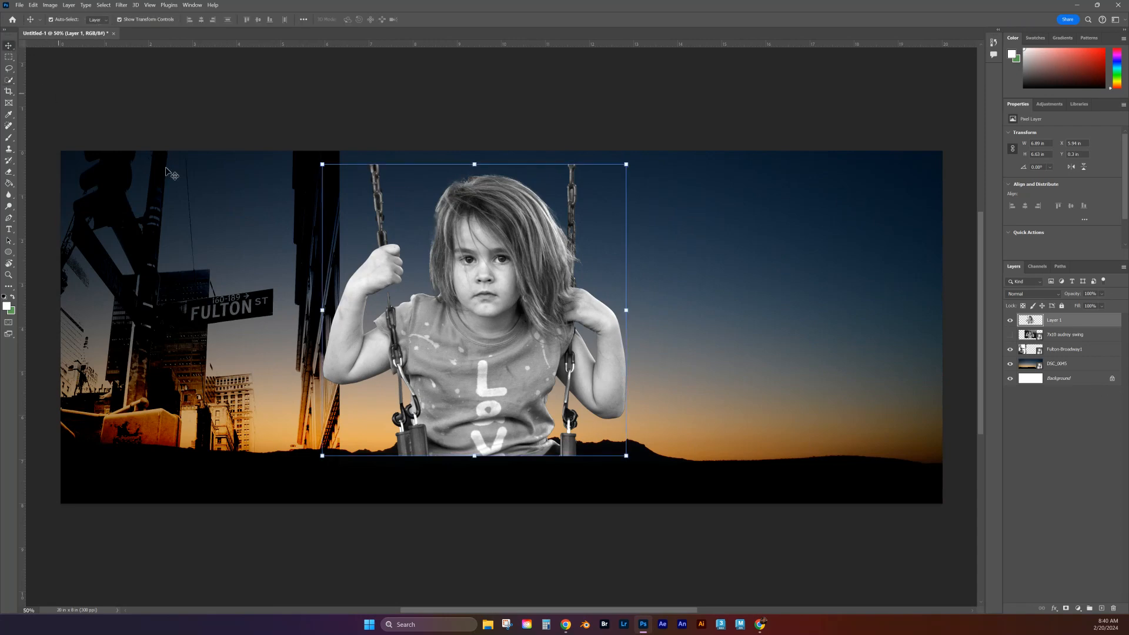
{"action": "left_click_drag", "start_coordinate": [627, 167], "coordinate": [683, 111]}
{"action": "left_click_drag", "start_coordinate": [509, 254], "coordinate": [555, 291]}
{"action": "left_click_drag", "start_coordinate": [557, 331], "coordinate": [448, 341]}
{"action": "left_click_drag", "start_coordinate": [271, 156], "coordinate": [264, 149]}
{"action": "left_click_drag", "start_coordinate": [434, 284], "coordinate": [436, 279]}
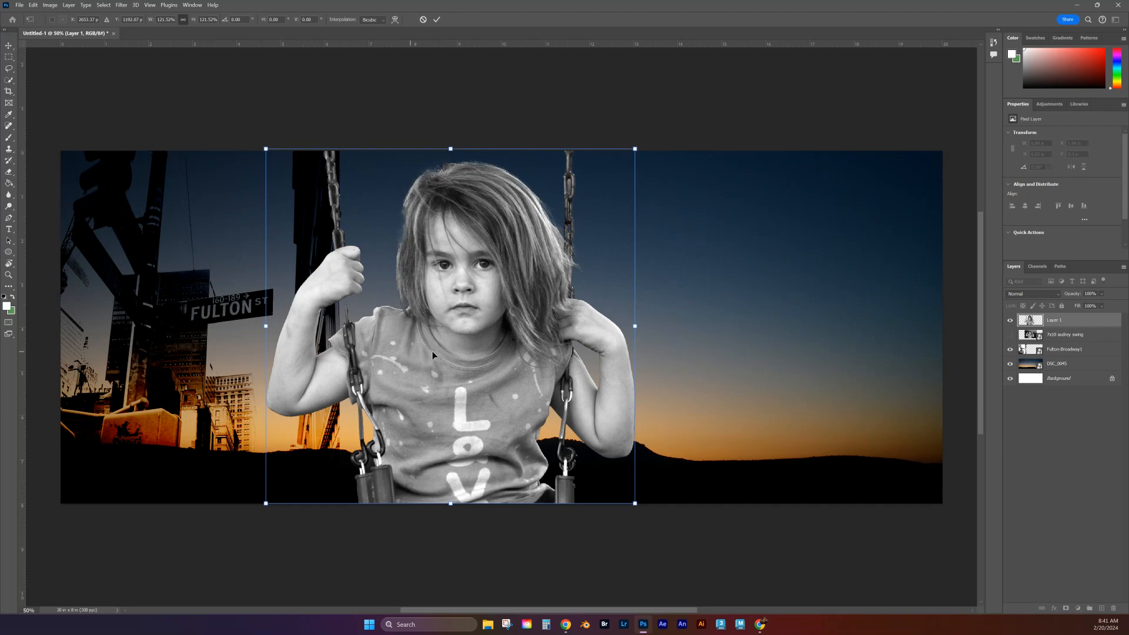
{"action": "left_click", "coordinate": [1010, 335]}
{"action": "left_click", "coordinate": [117, 7]}
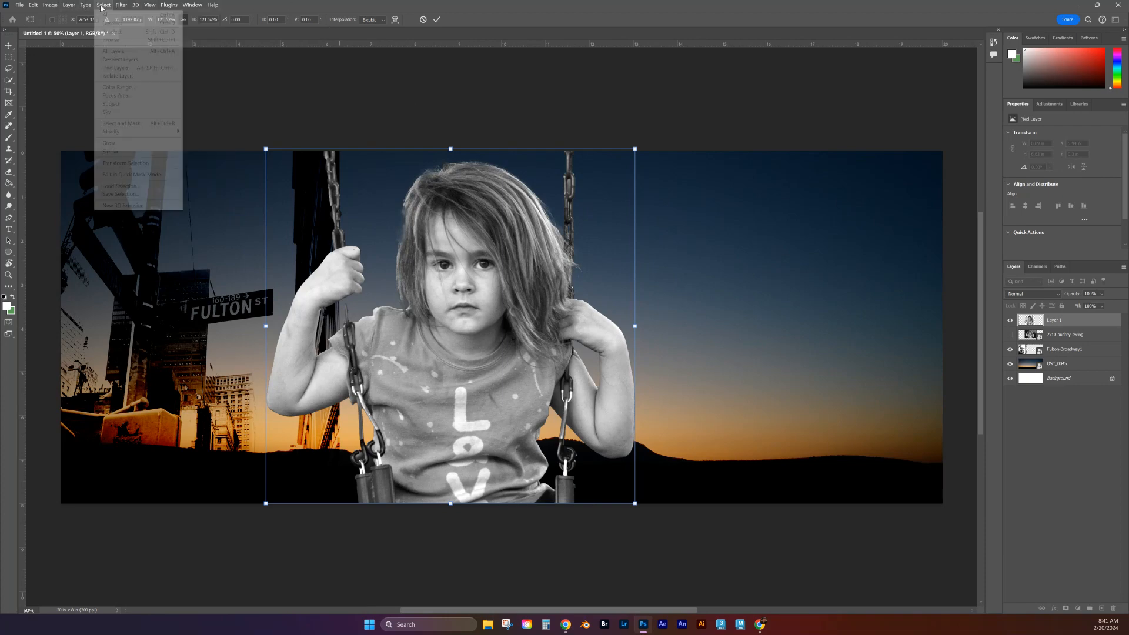
Add a Threshold adjustment layer above the girl cutout and clip it so it affects only that cutout.
{"action": "mouse_move", "coordinate": [192, 6]}
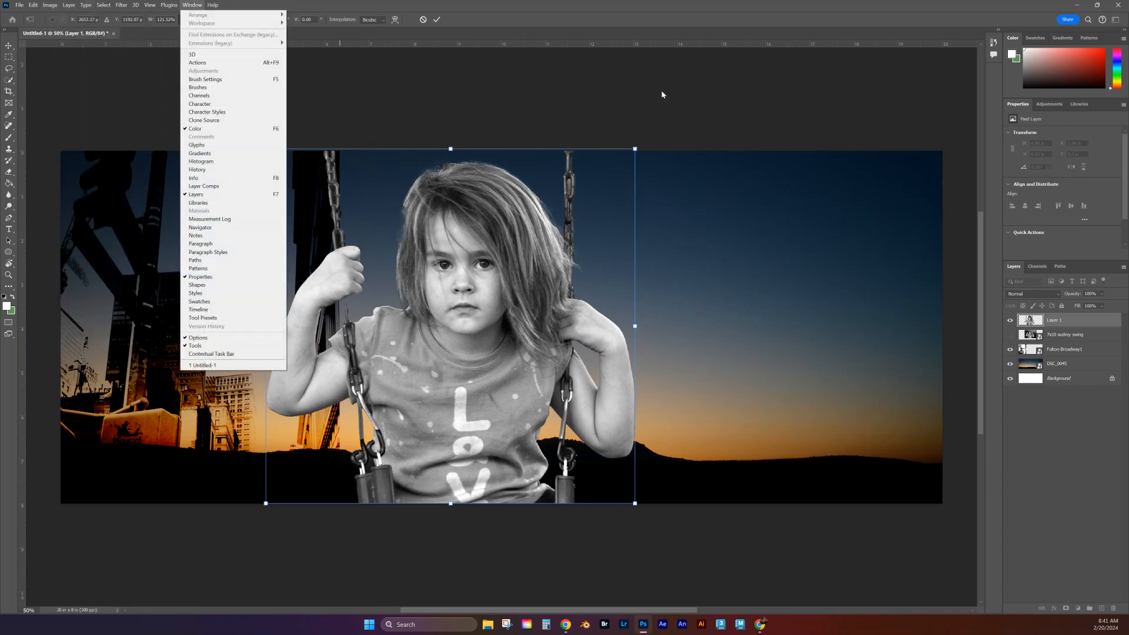
{"action": "left_click", "coordinate": [1075, 325]}
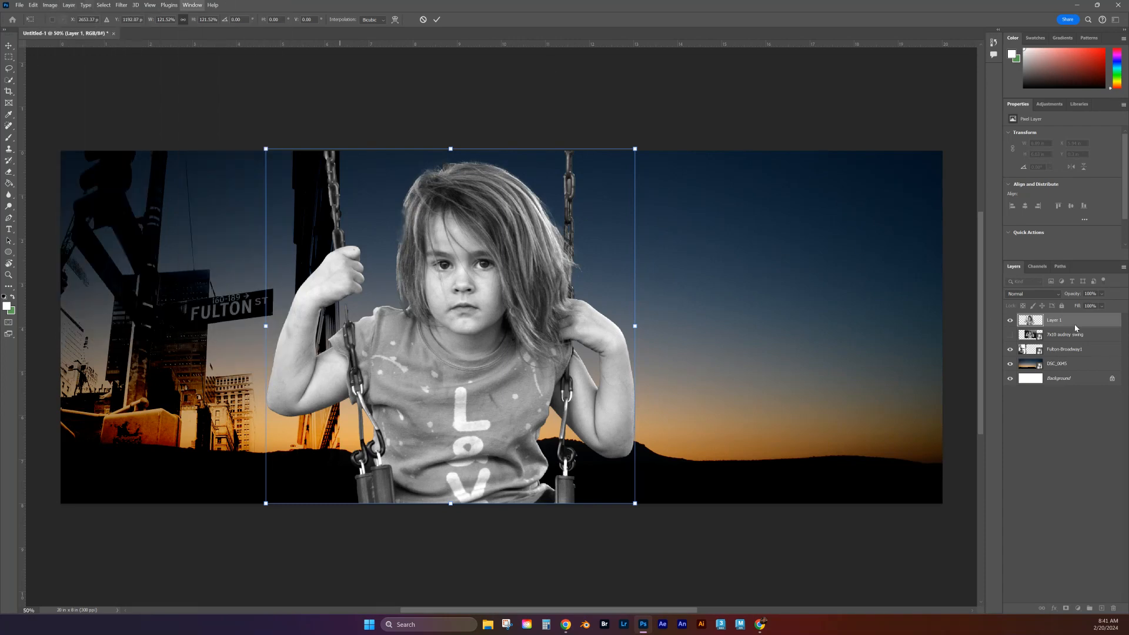
{"action": "left_click", "coordinate": [1052, 108]}
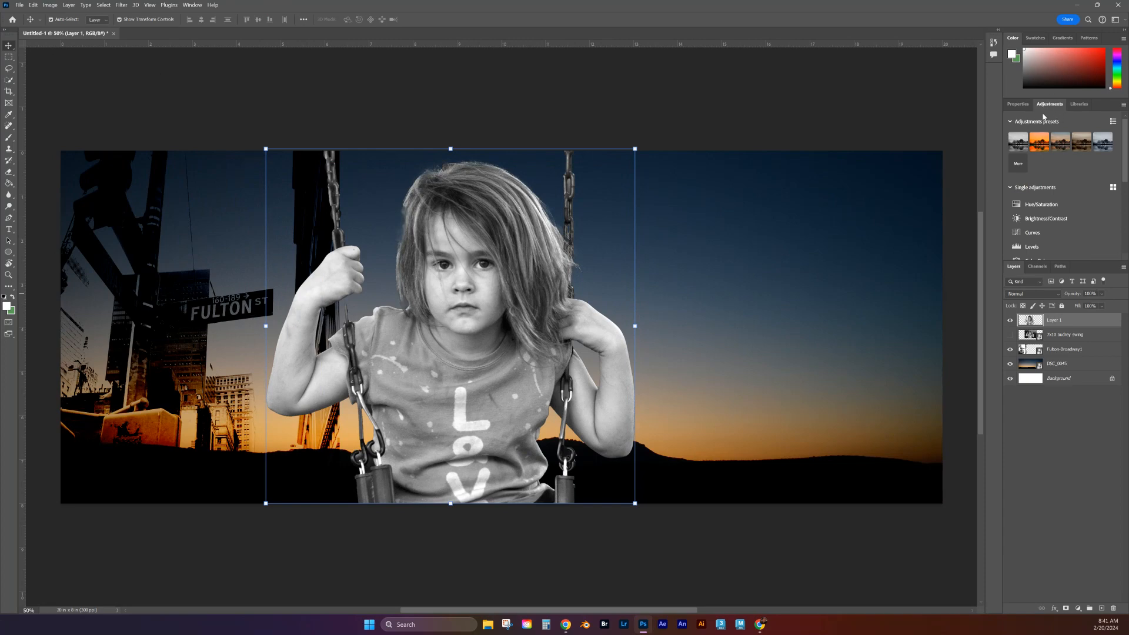
{"action": "scroll", "coordinate": [1056, 200], "scroll_direction": "down", "scroll_amount": 3}
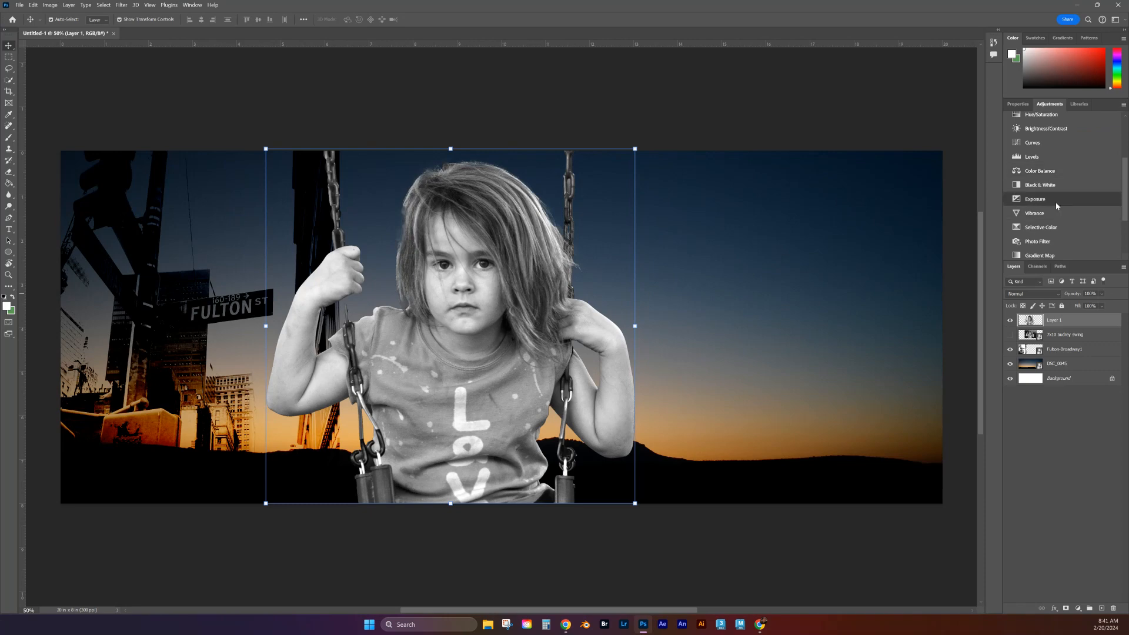
{"action": "scroll", "coordinate": [1052, 182], "scroll_direction": "down", "scroll_amount": 2}
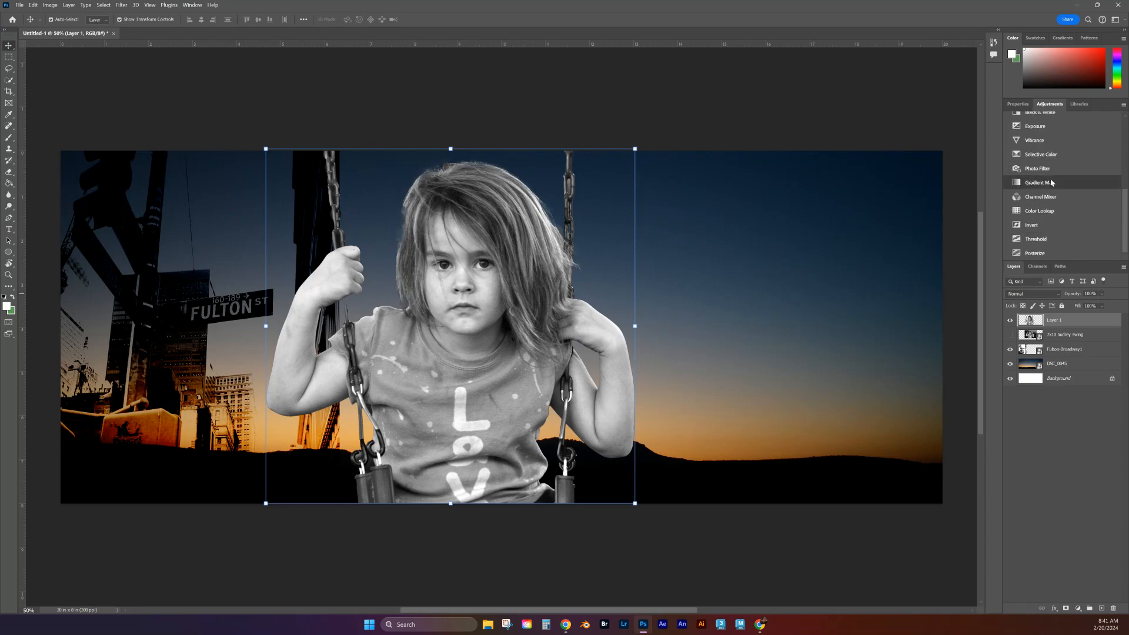
{"action": "scroll", "coordinate": [1039, 246], "scroll_direction": "down", "scroll_amount": 1}
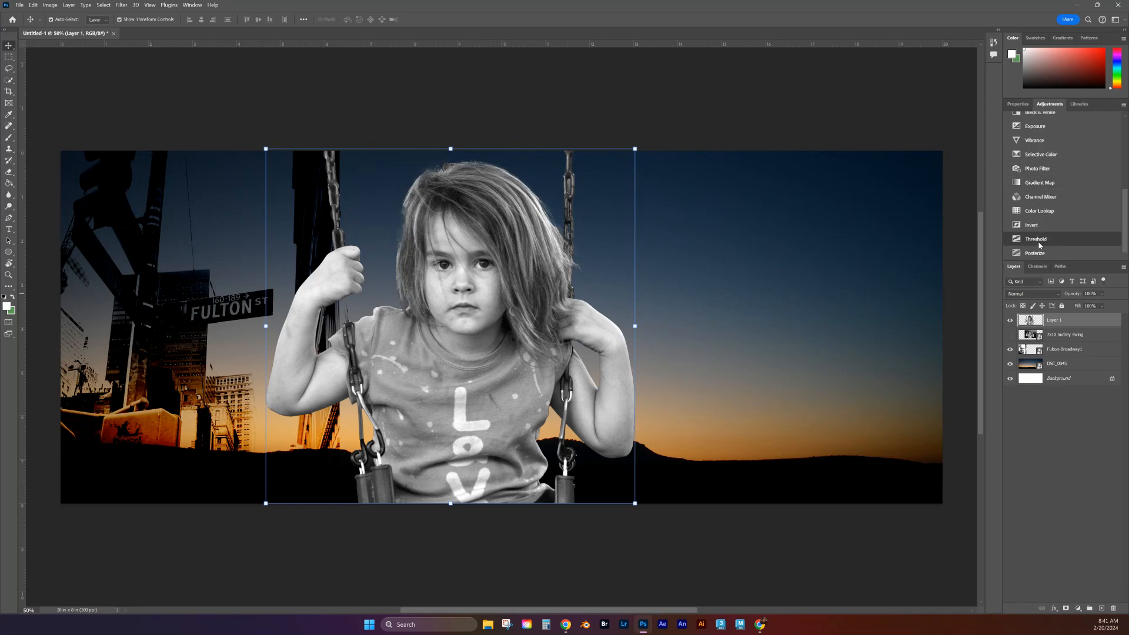
{"action": "left_click", "coordinate": [1036, 240]}
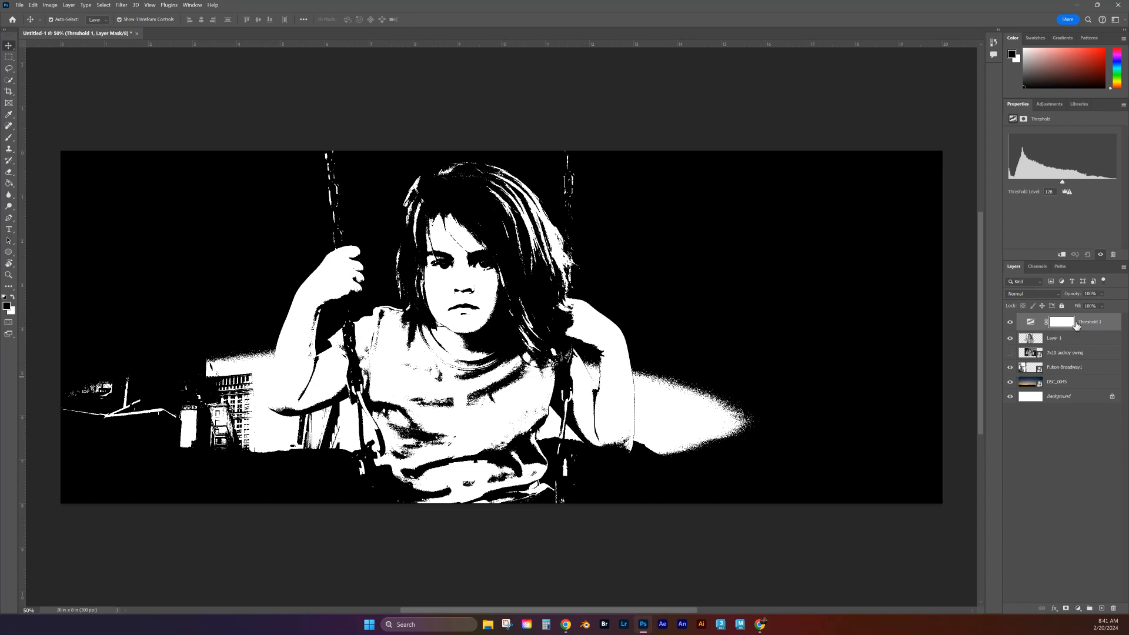
{"action": "left_click", "coordinate": [1034, 330], "text": "alt"}
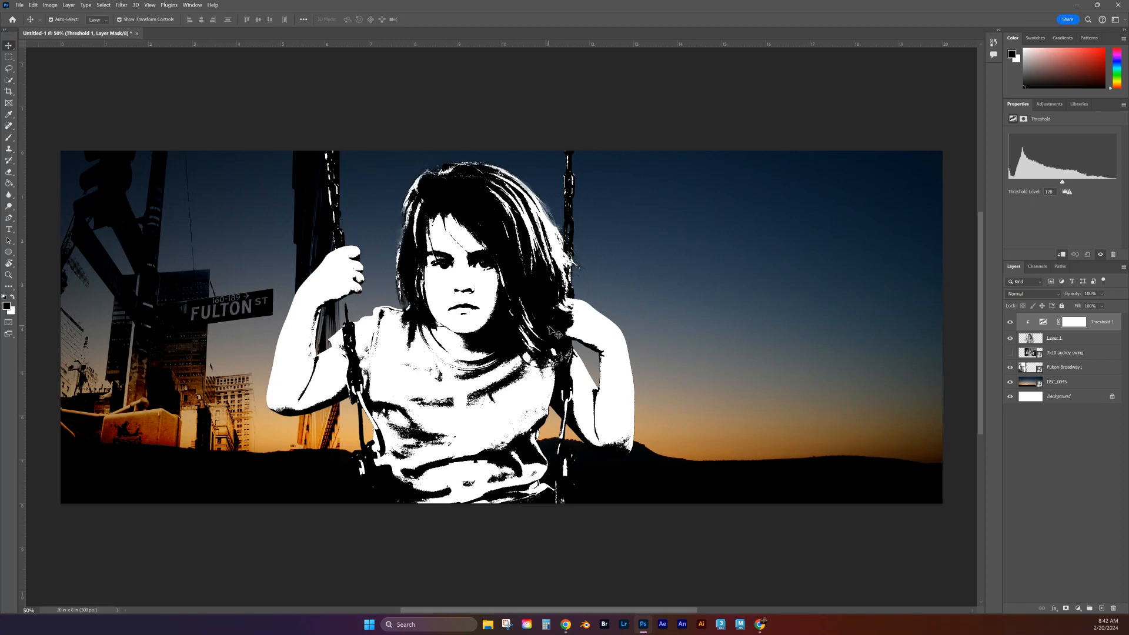
Switch to the Magic Wand tool.
{"action": "left_click", "coordinate": [7, 82]}
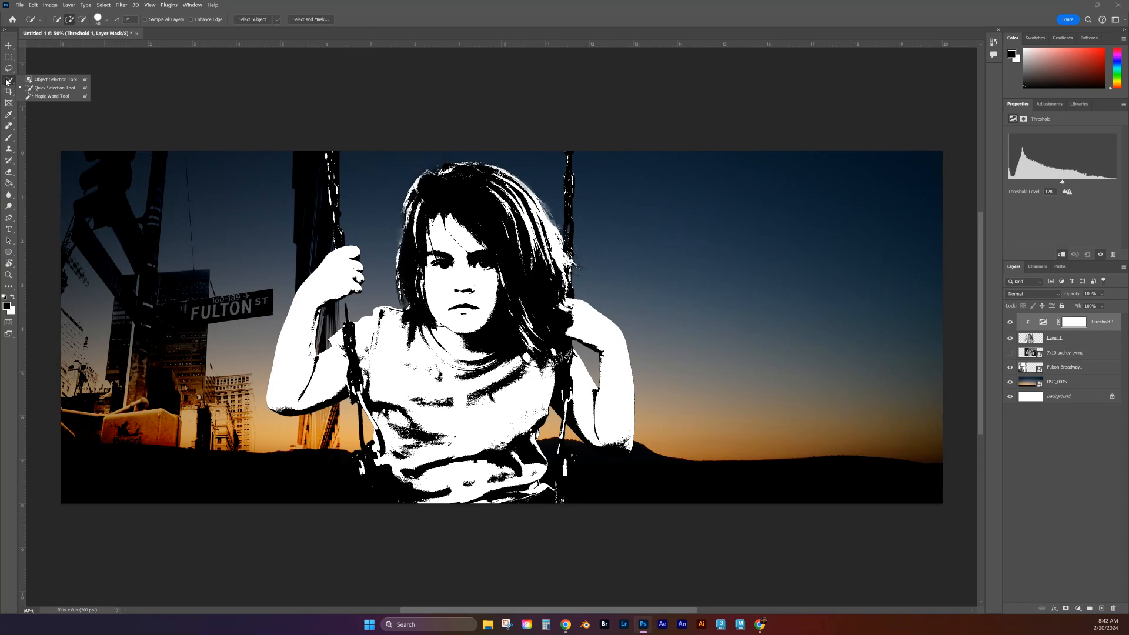
{"action": "left_click", "coordinate": [43, 96]}
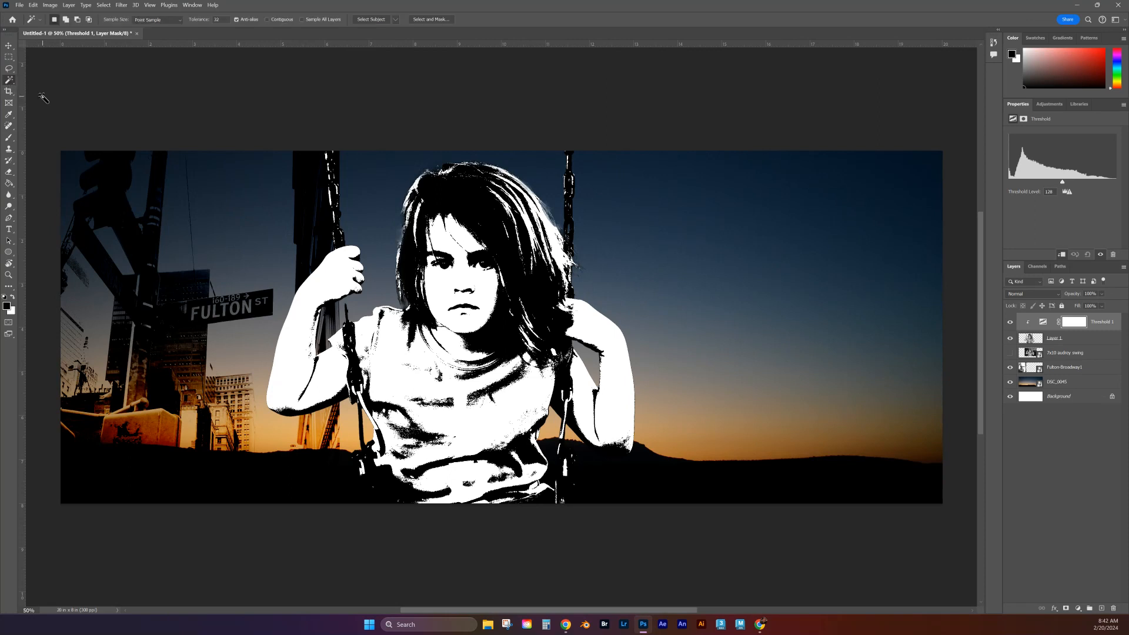
{"action": "left_click", "coordinate": [469, 209]}
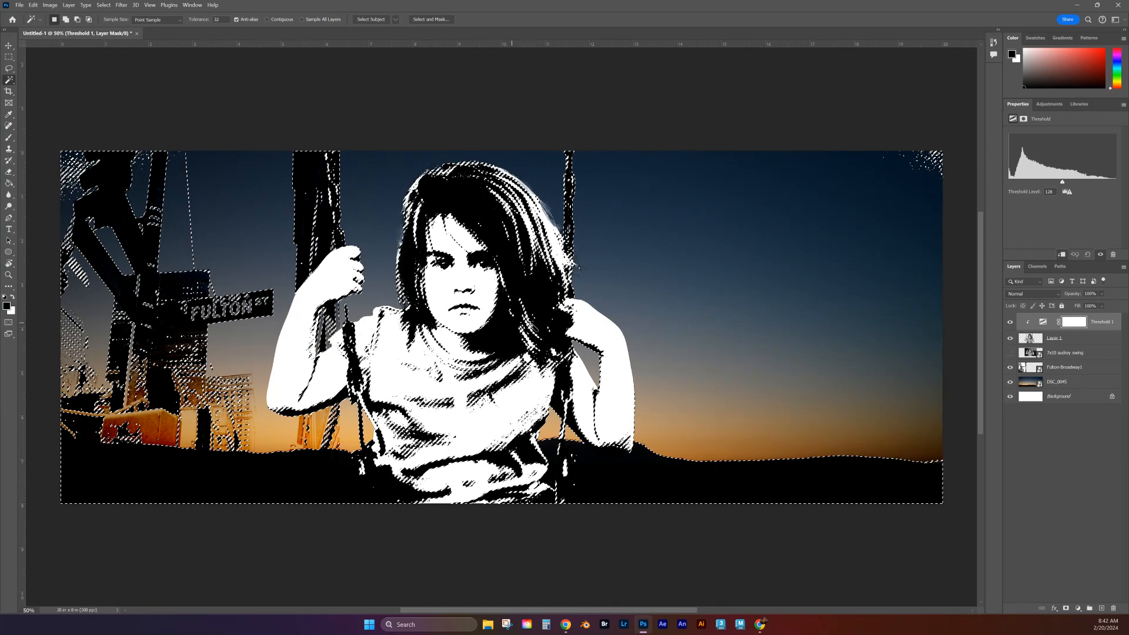
{"action": "left_click", "coordinate": [1010, 368]}
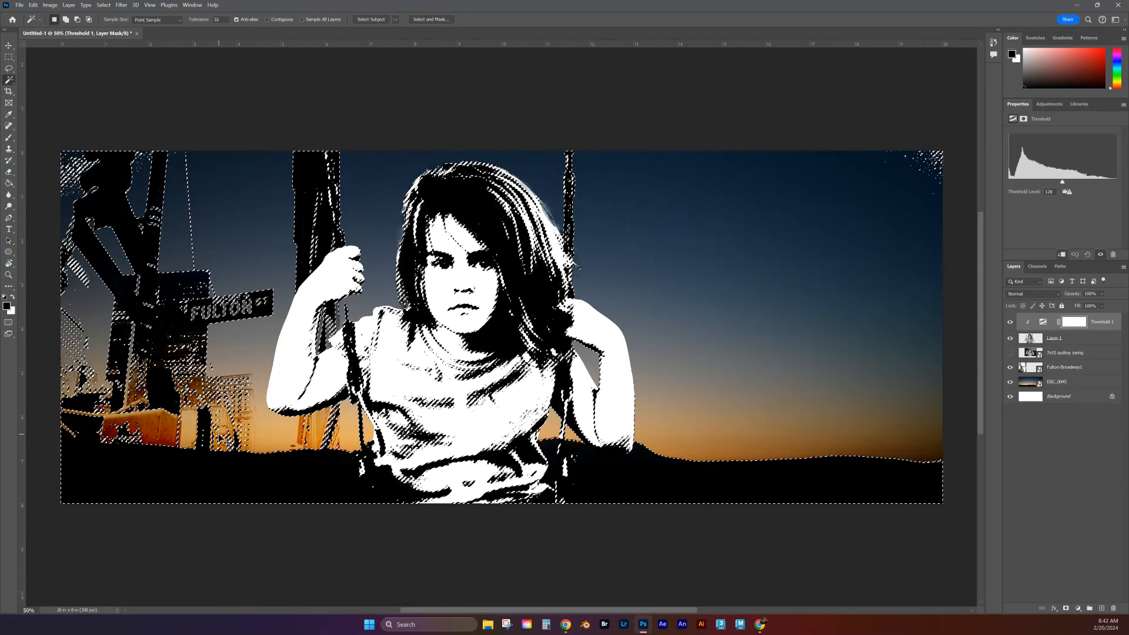
{"action": "key", "text": "ctrl+d"}
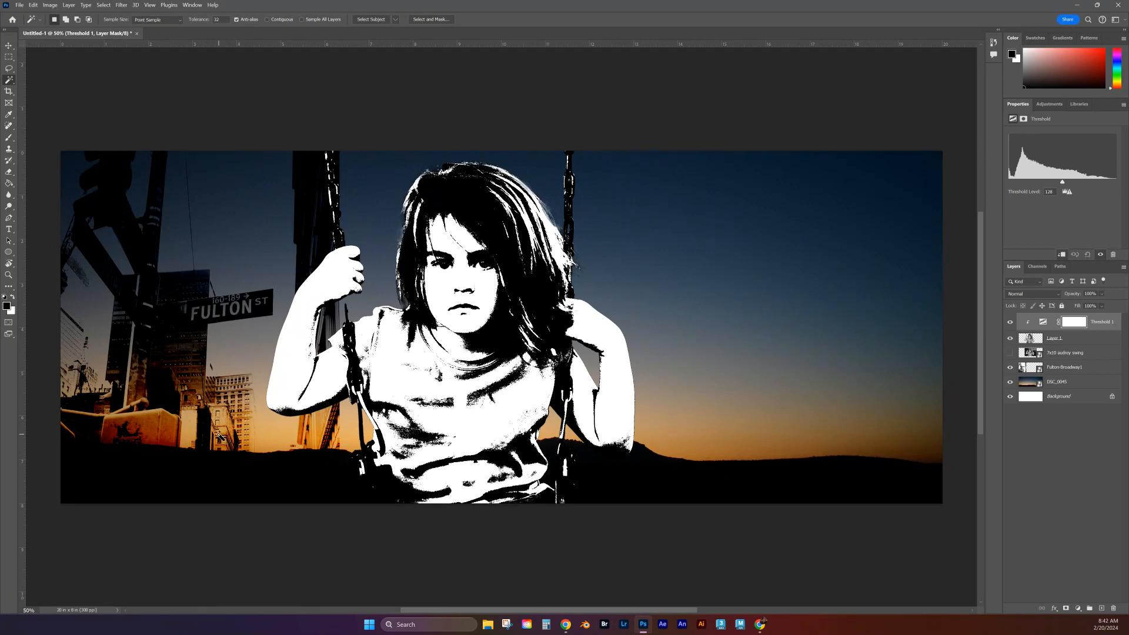
Select the girl's dark areas on Layer 1 using the Magic Wand with a tolerance of 100.
{"action": "left_click", "coordinate": [1078, 340]}
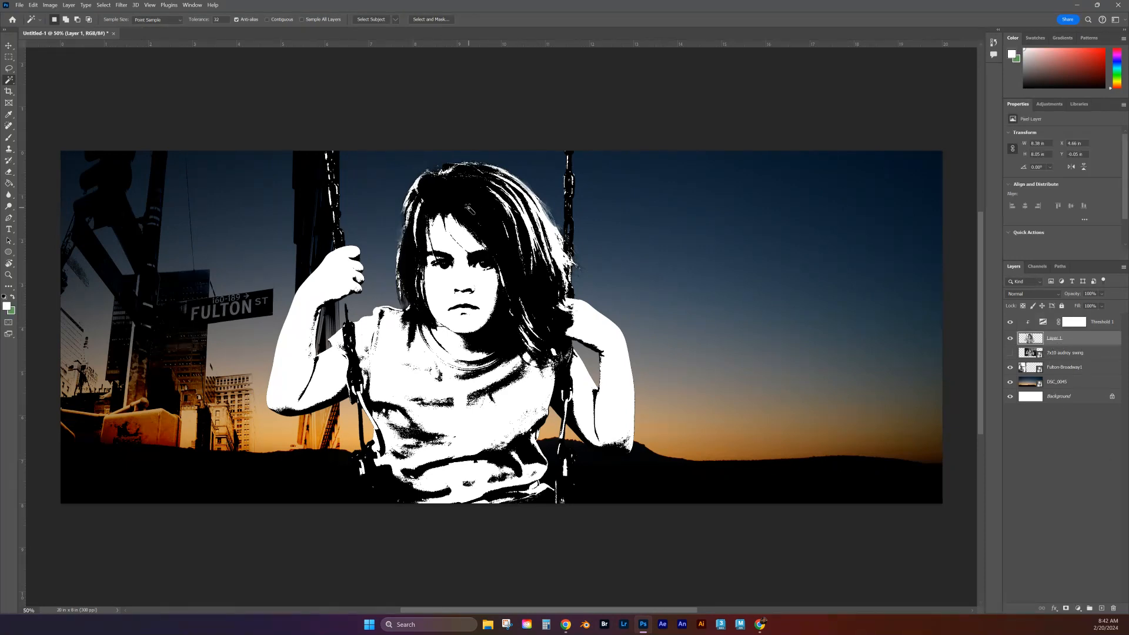
{"action": "left_click", "coordinate": [470, 210]}
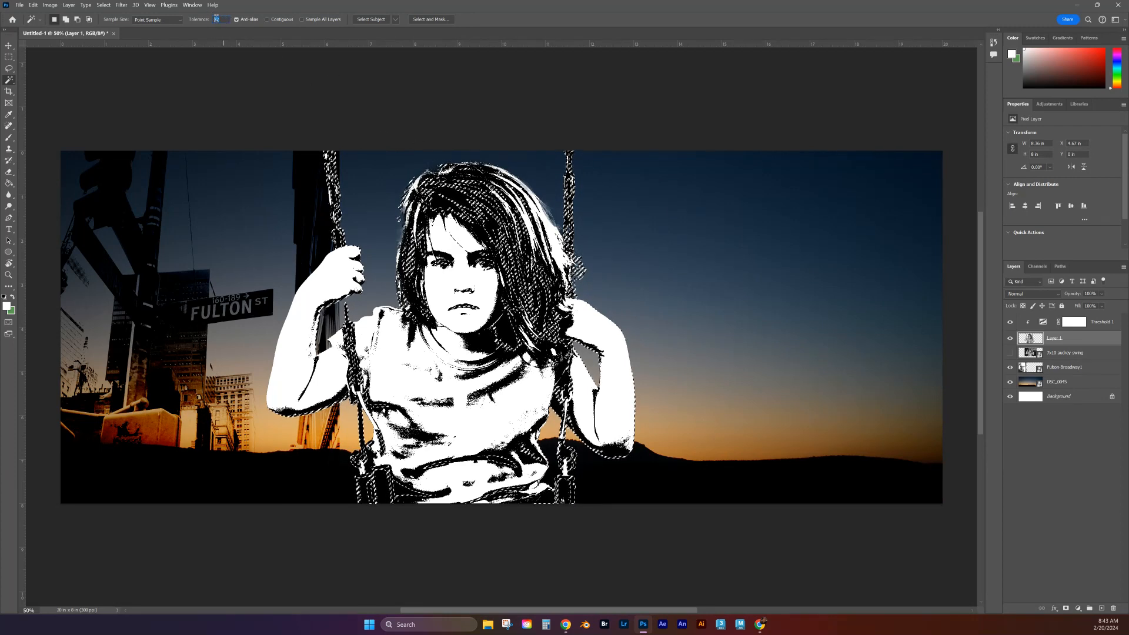
{"action": "type", "text": "100"}
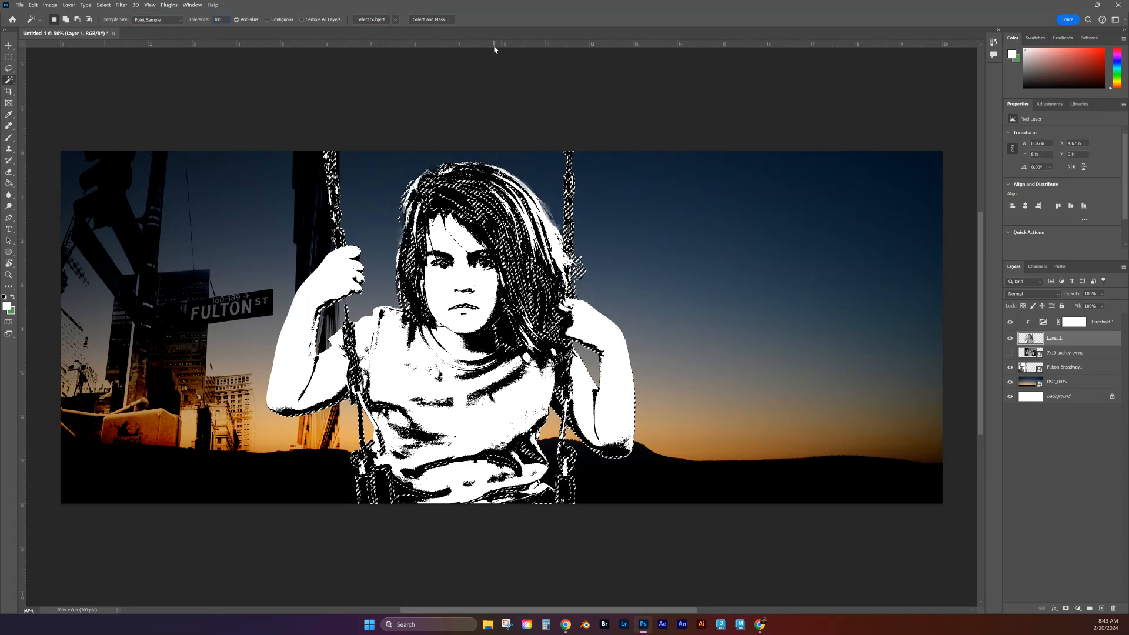
{"action": "left_click", "coordinate": [454, 197]}
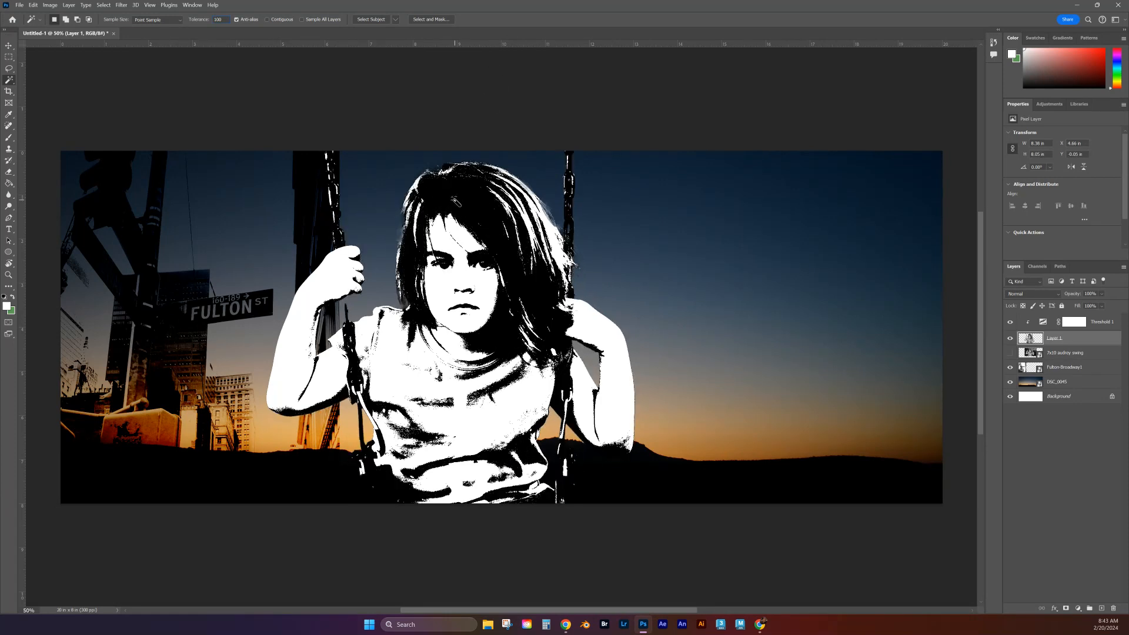
{"action": "left_click", "coordinate": [454, 199]}
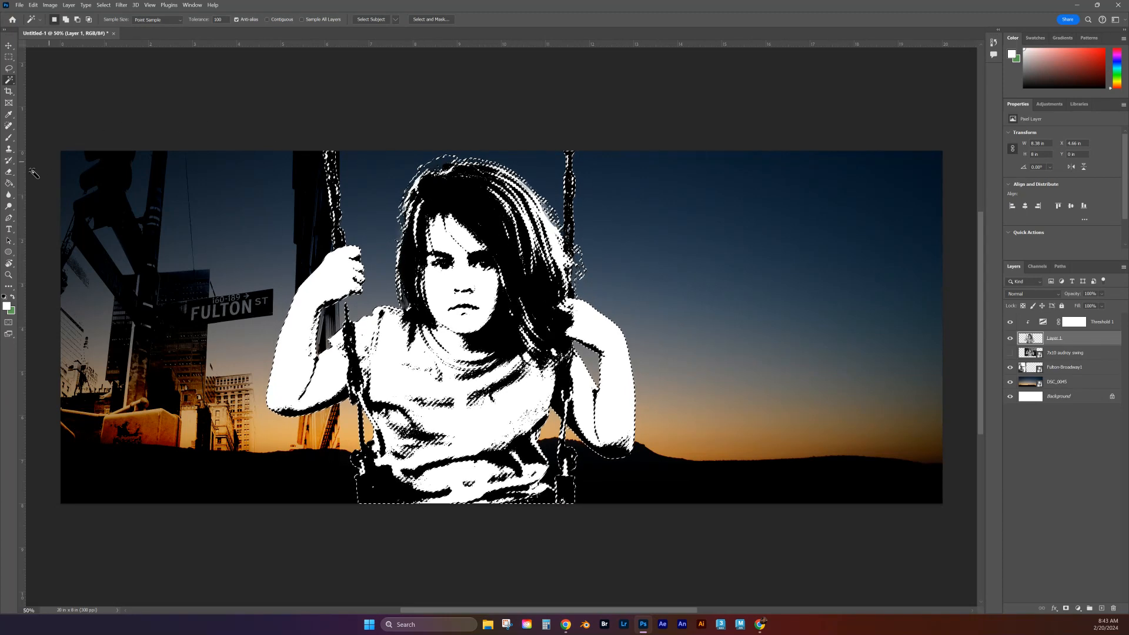
Set the foreground colour to ff0000 and fill the selected dark areas of the girl using the Paint Bucket.
{"action": "left_click", "coordinate": [9, 185]}
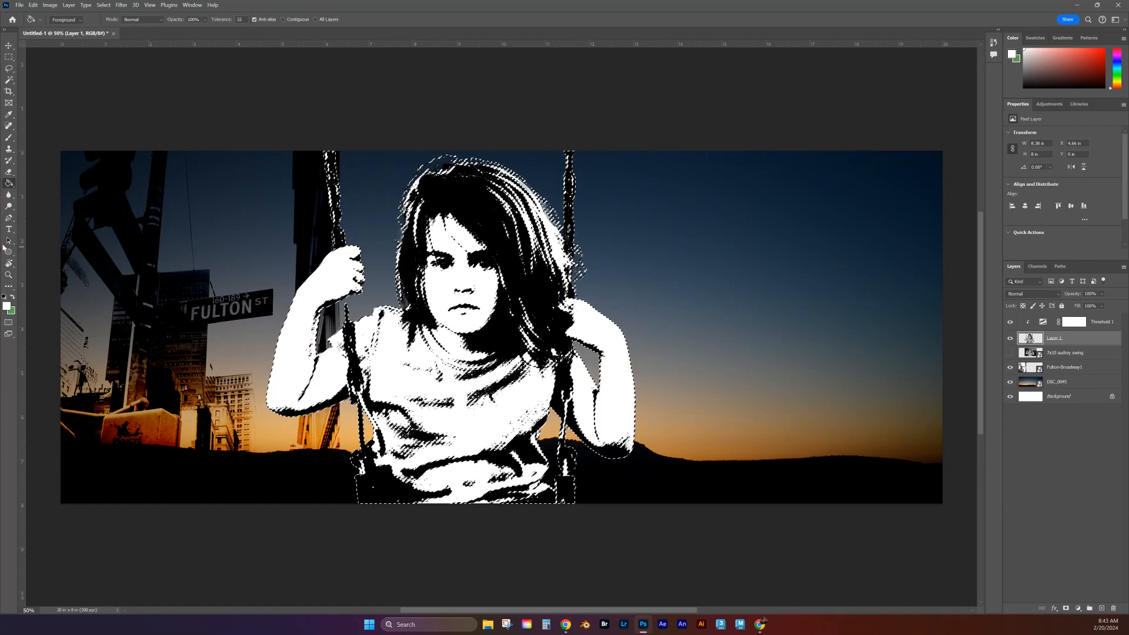
{"action": "left_click", "coordinate": [7, 307]}
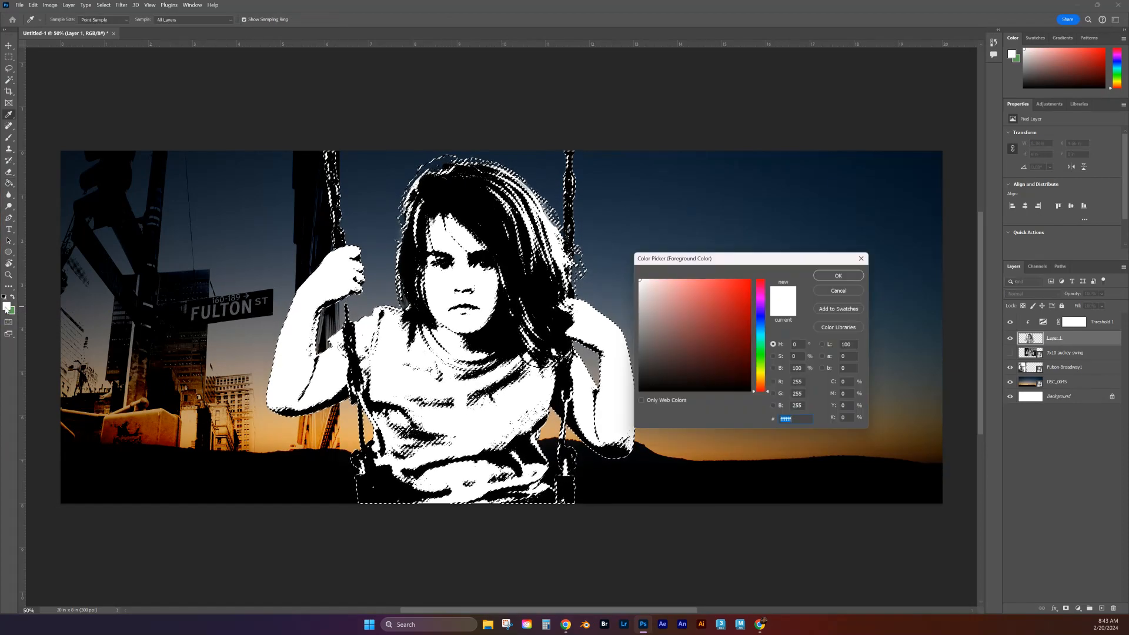
{"action": "type", "text": "ff0000"}
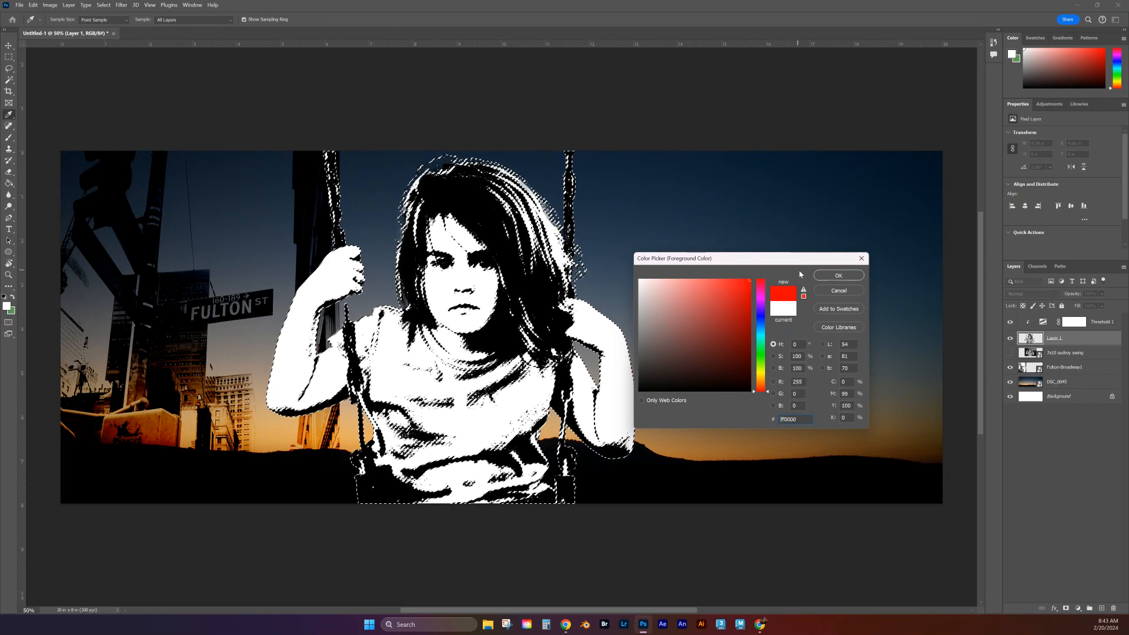
{"action": "left_click", "coordinate": [838, 276]}
{"action": "key", "text": "g"}
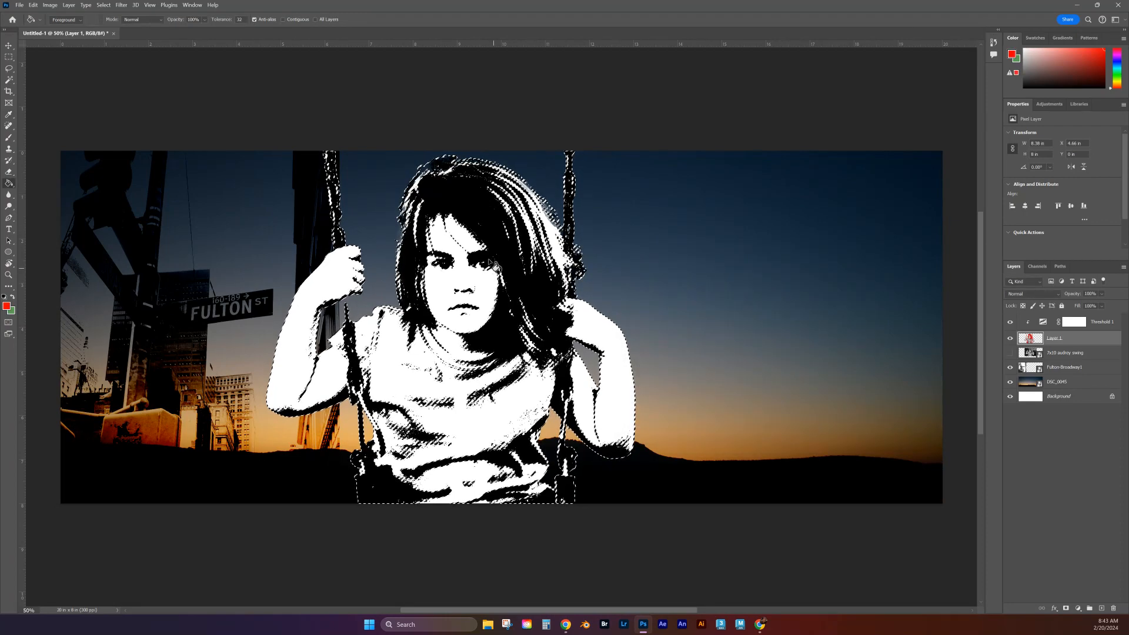
{"action": "left_click", "coordinate": [476, 210]}
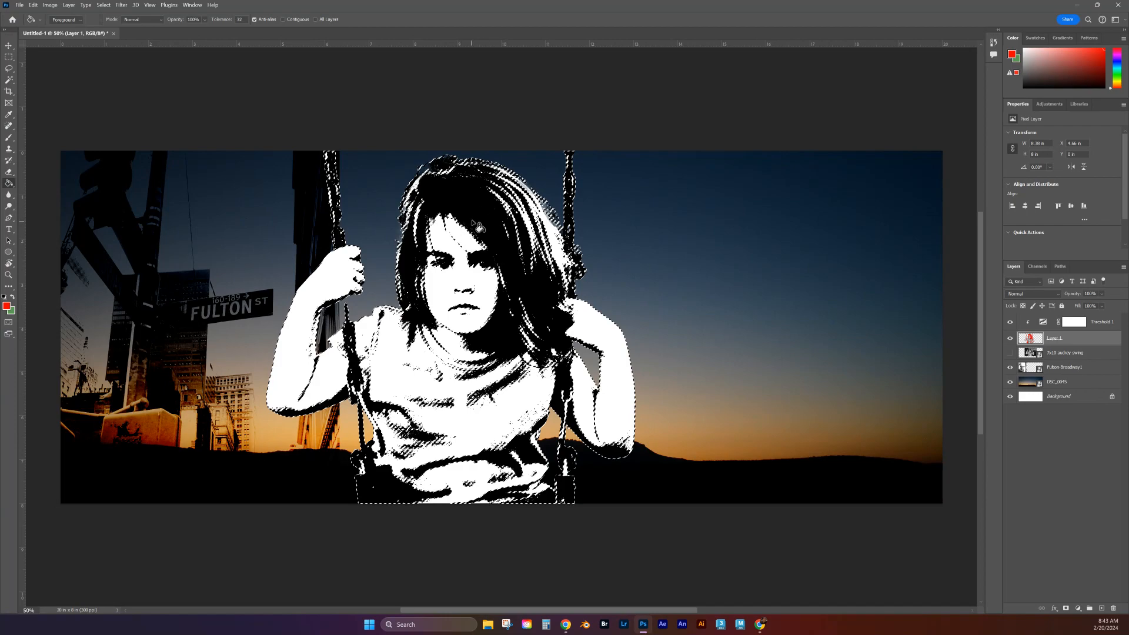
Compare the girl's red fill with and without the Threshold adjustment by toggling its visibility.
{"action": "left_click", "coordinate": [1009, 323]}
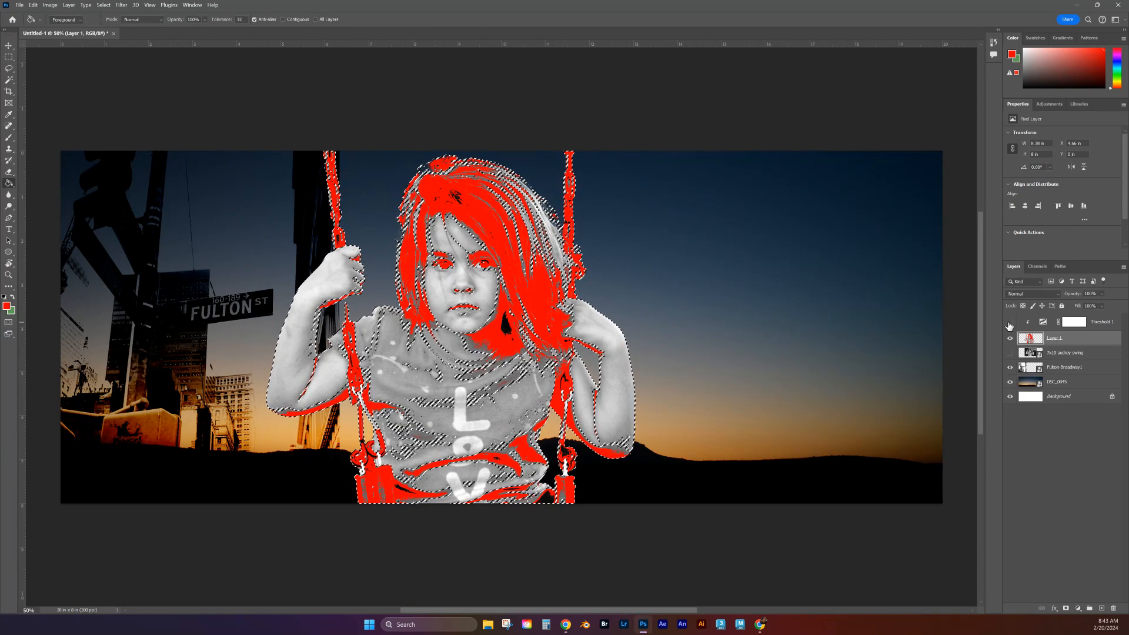
{"action": "left_click", "coordinate": [1009, 323]}
{"action": "left_click", "coordinate": [1009, 323]}
{"action": "left_click", "coordinate": [1009, 323]}
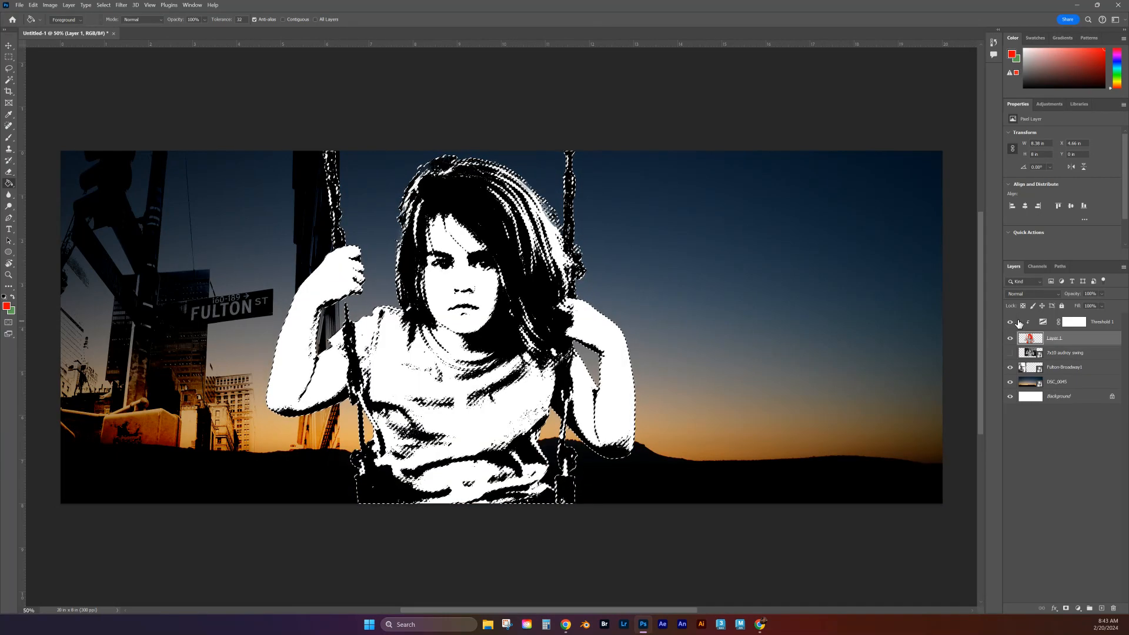
{"action": "left_click", "coordinate": [1011, 323]}
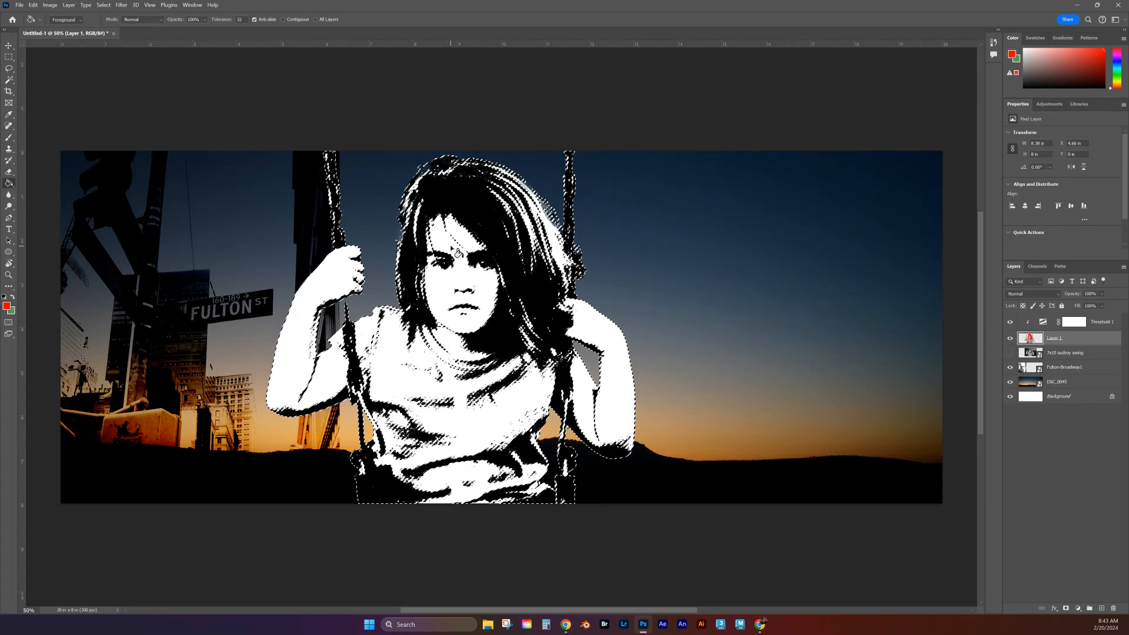
Select and delete the girl's light areas on Layer 1 with the Magic Wand, and hide the Threshold adjustment.
{"action": "left_click", "coordinate": [9, 82]}
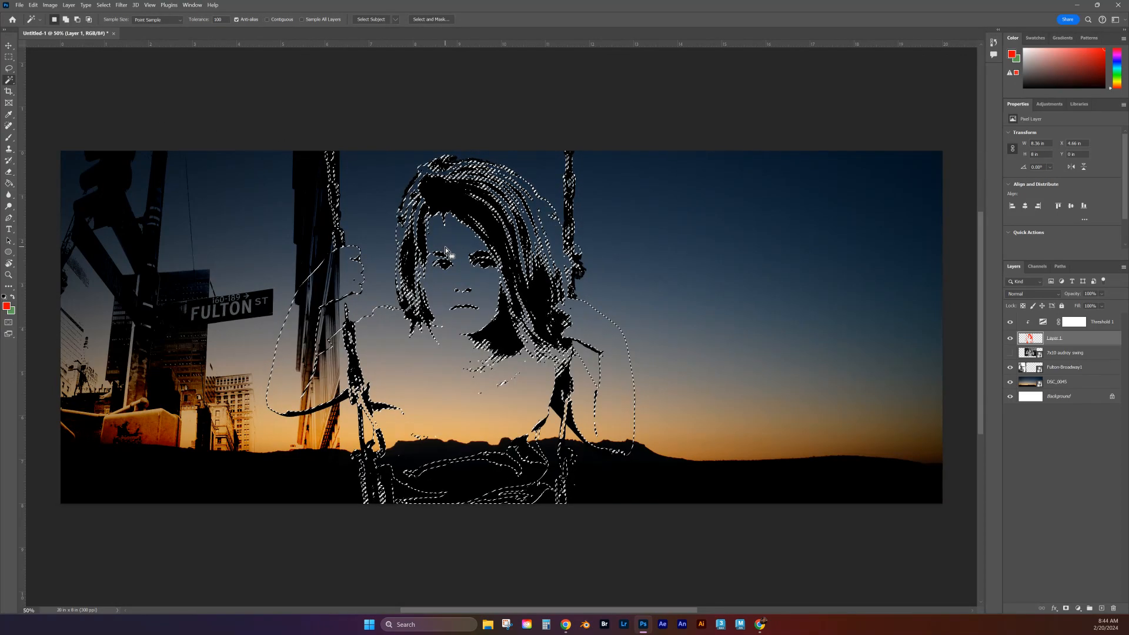
{"action": "left_click", "coordinate": [1010, 323]}
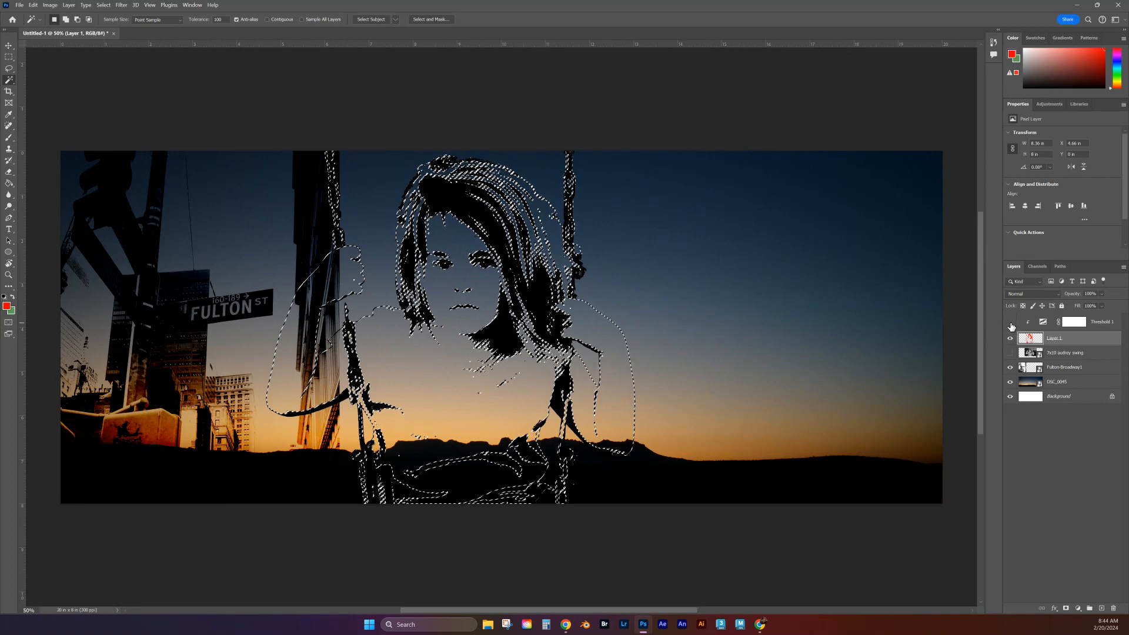
{"action": "key", "text": "alt+BackSpace"}
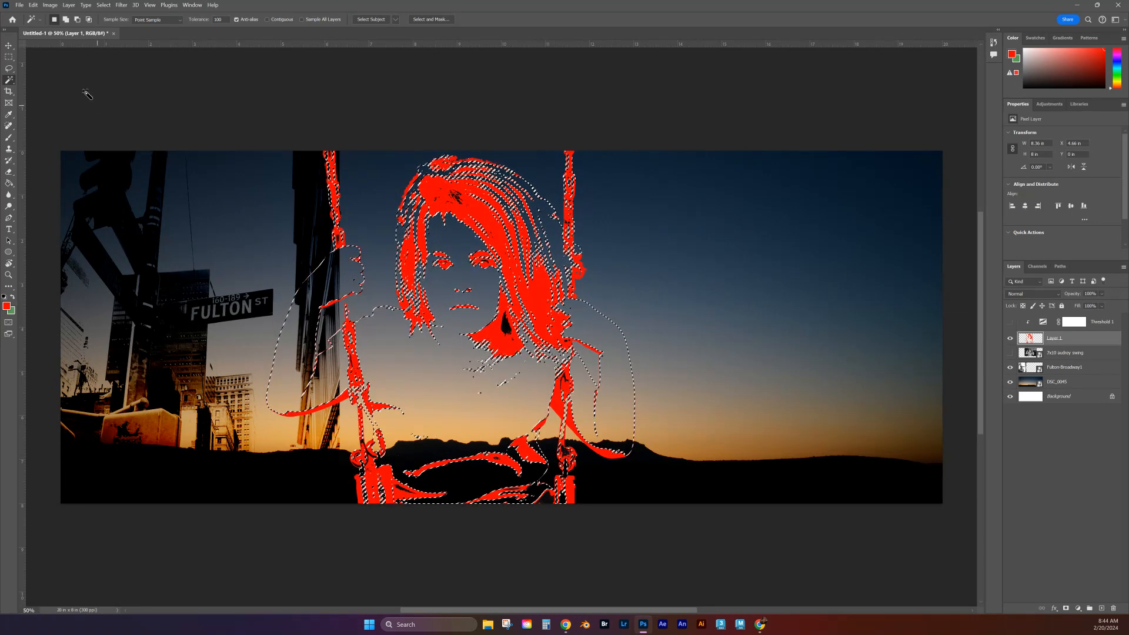
Clear the selection and move the red girl figure to about X 4.7 in, Y -0.05 in, with its base on the canvas's lower edge.
{"action": "left_click", "coordinate": [9, 46]}
{"action": "left_click", "coordinate": [366, 115]}
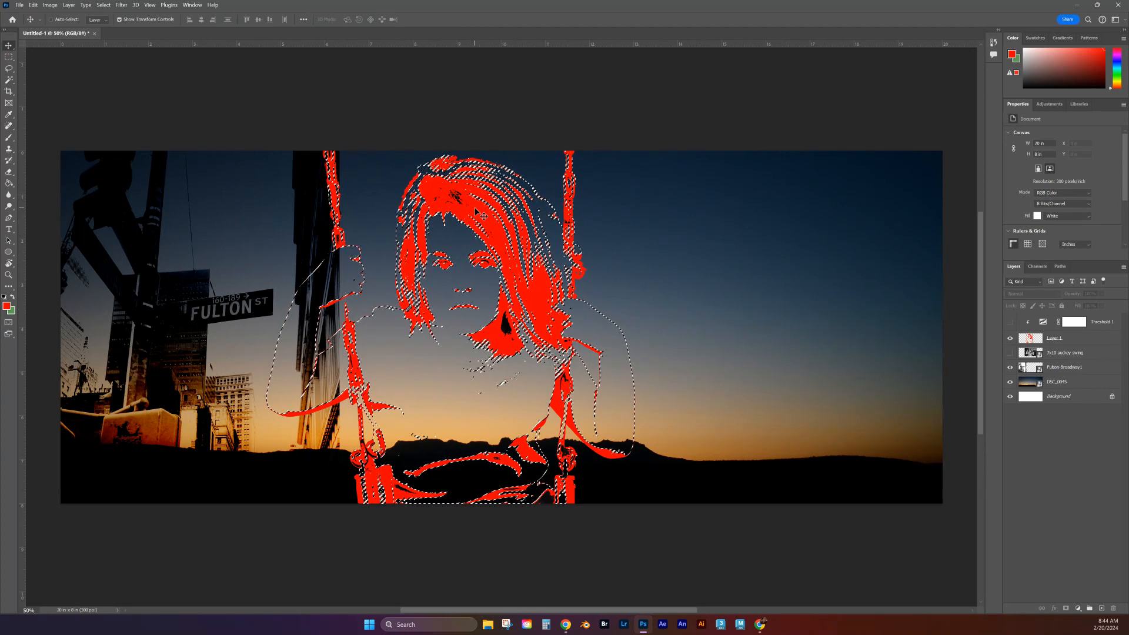
{"action": "key", "text": "ctrl+d"}
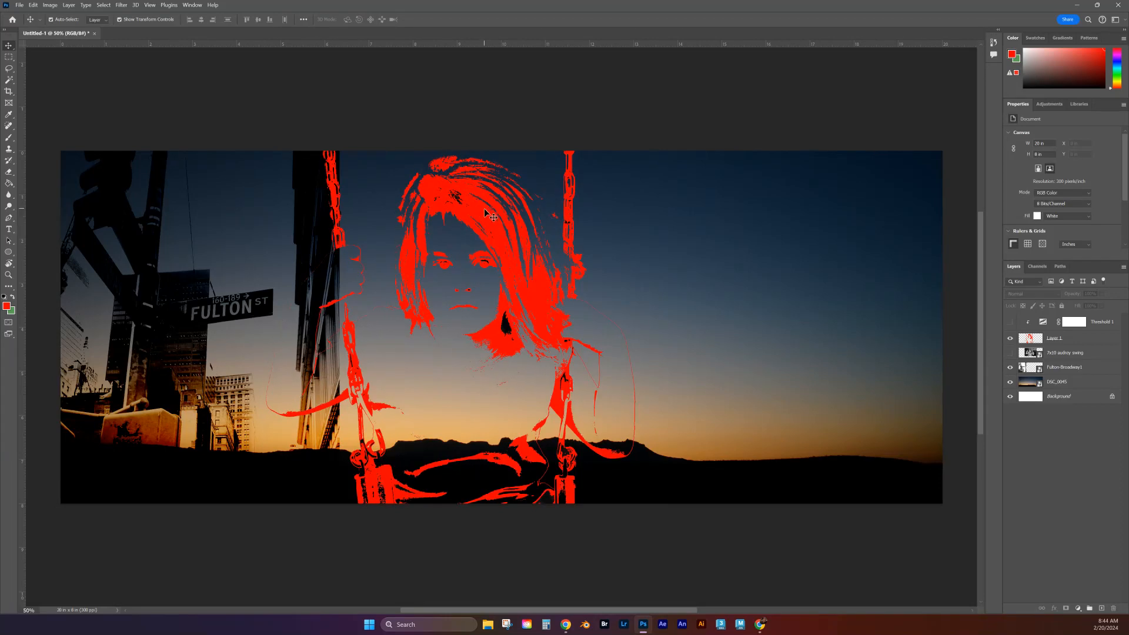
{"action": "mouse_move", "coordinate": [486, 214]}
{"action": "left_mouse_down"}
{"action": "mouse_move", "coordinate": [458, 209]}
{"action": "mouse_move", "coordinate": [481, 213]}
{"action": "left_mouse_up"}
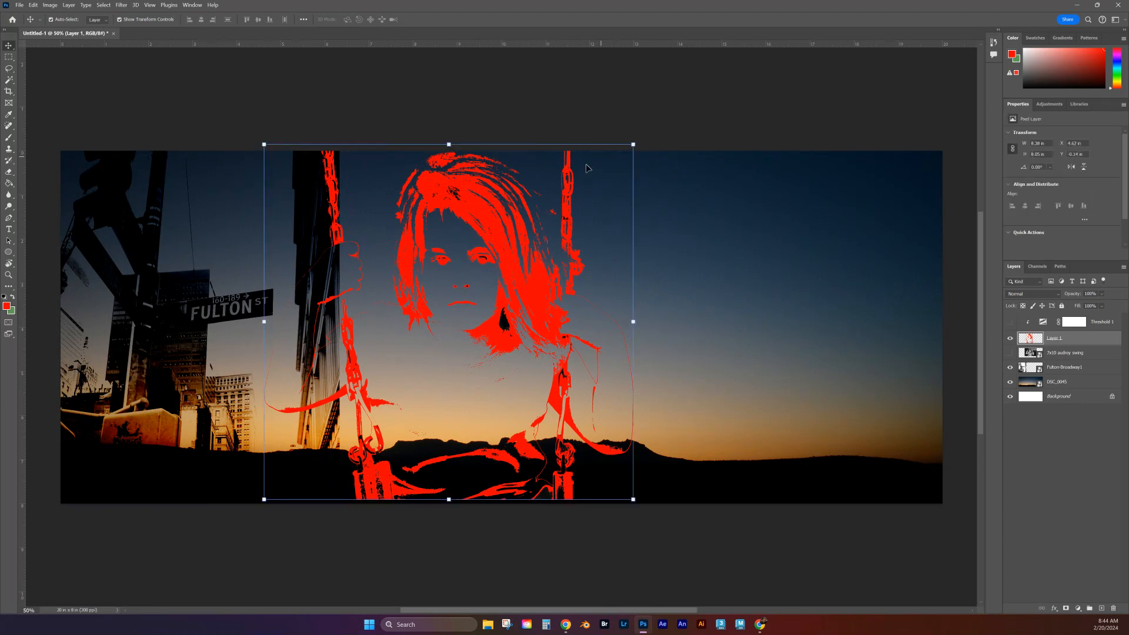
{"action": "left_click_drag", "start_coordinate": [508, 185], "coordinate": [482, 167]}
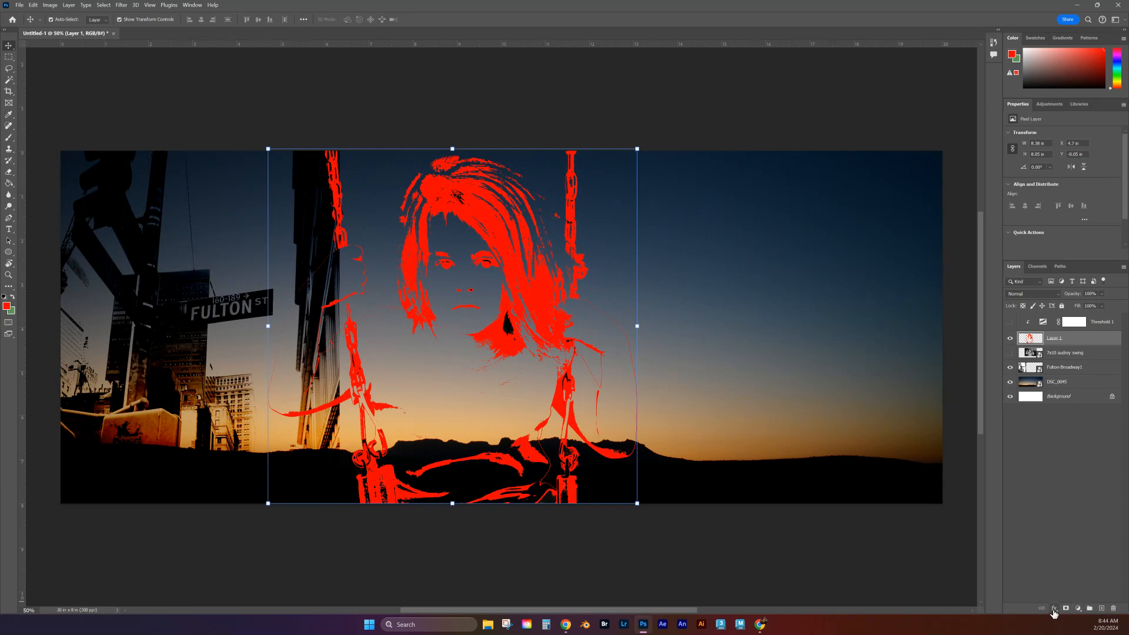
Add a Drop Shadow to Layer 1 with opacity 76%, angle 19°, distance 13 px, spread 26% and size 3 px.
{"action": "left_click", "coordinate": [1053, 612]}
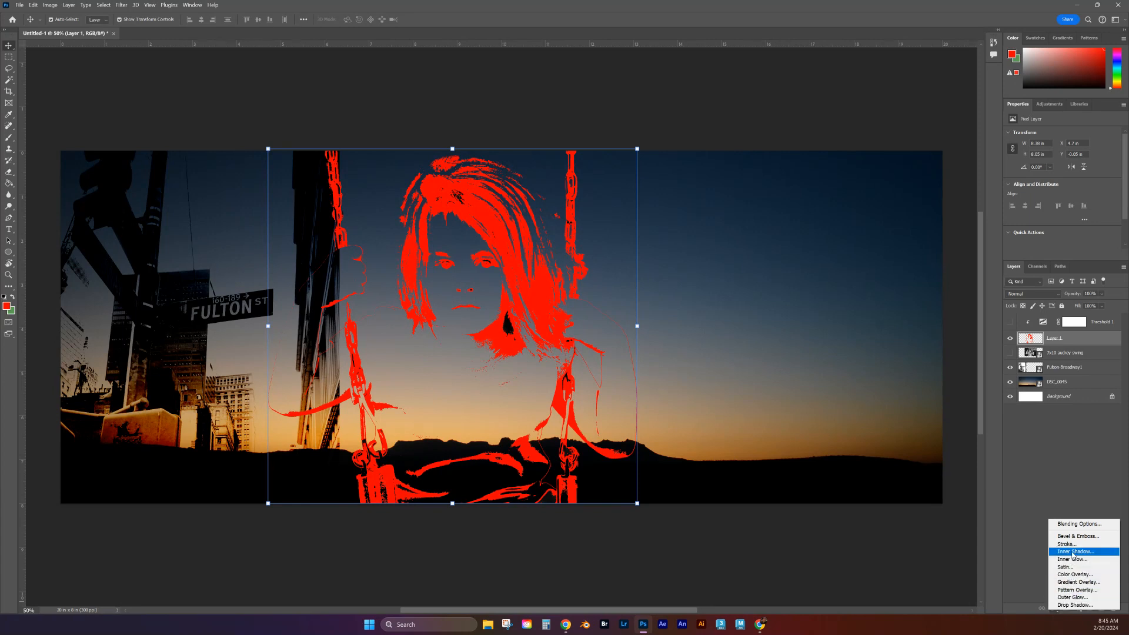
{"action": "left_click", "coordinate": [1069, 606]}
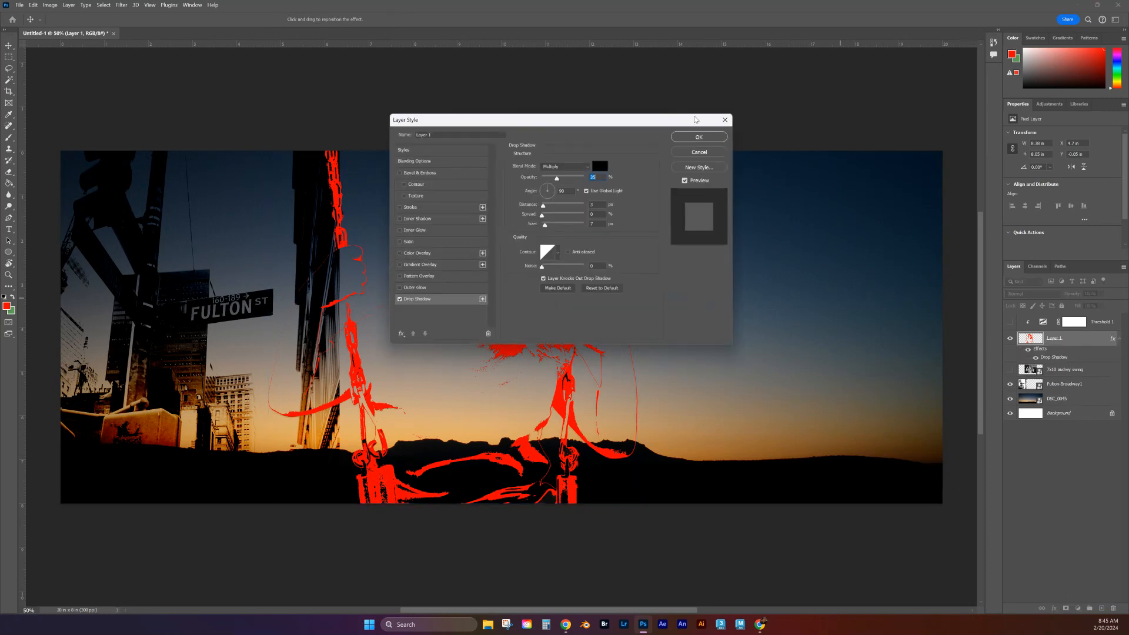
{"action": "left_click_drag", "start_coordinate": [552, 134], "coordinate": [822, 123]}
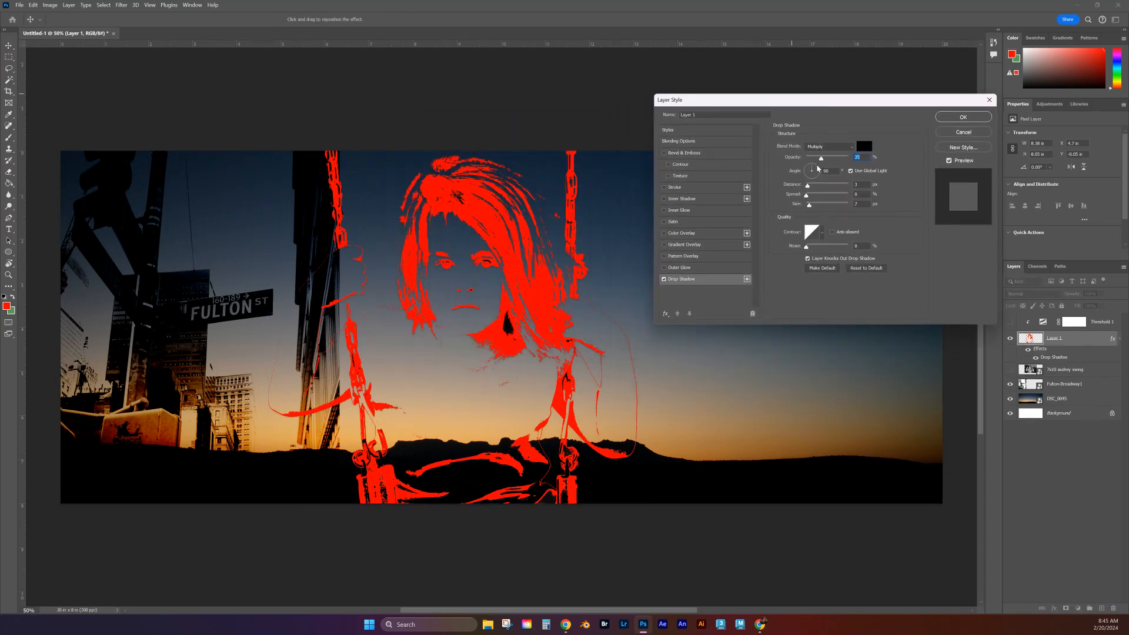
{"action": "left_click_drag", "start_coordinate": [823, 163], "coordinate": [839, 164]}
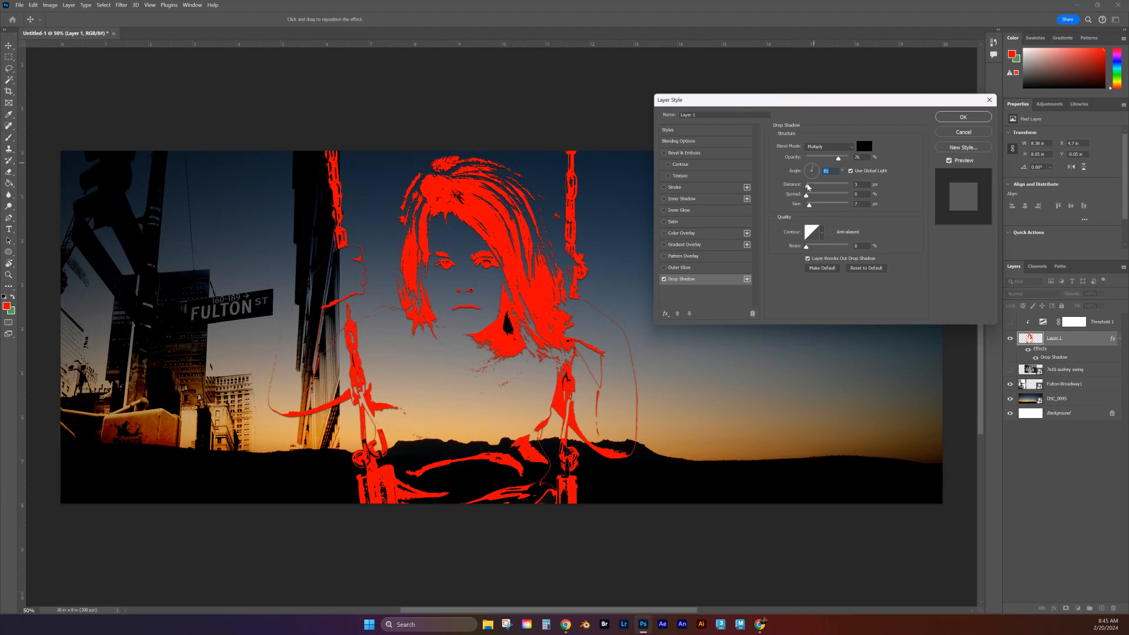
{"action": "left_click_drag", "start_coordinate": [808, 188], "coordinate": [820, 199]}
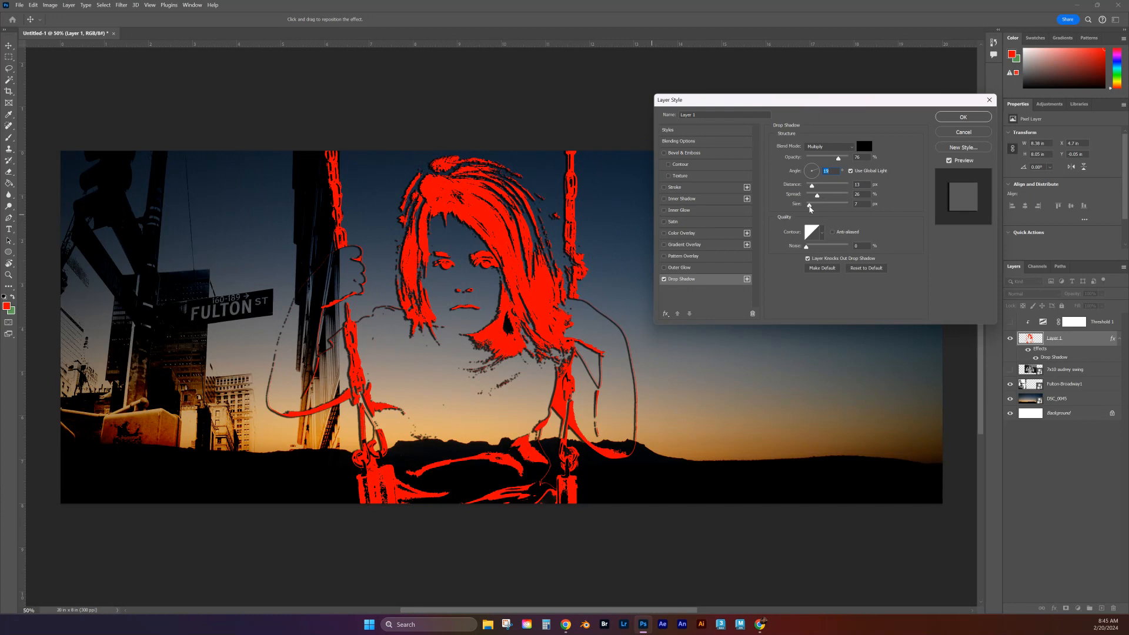
{"action": "left_click_drag", "start_coordinate": [809, 208], "coordinate": [809, 210]}
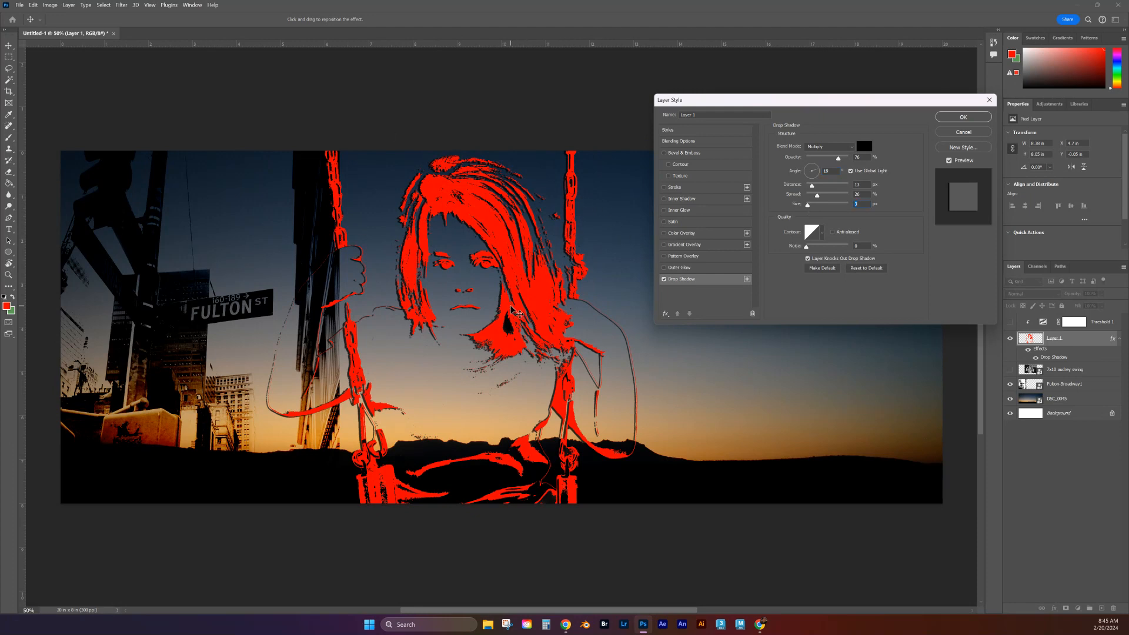
{"action": "key", "text": "Return"}
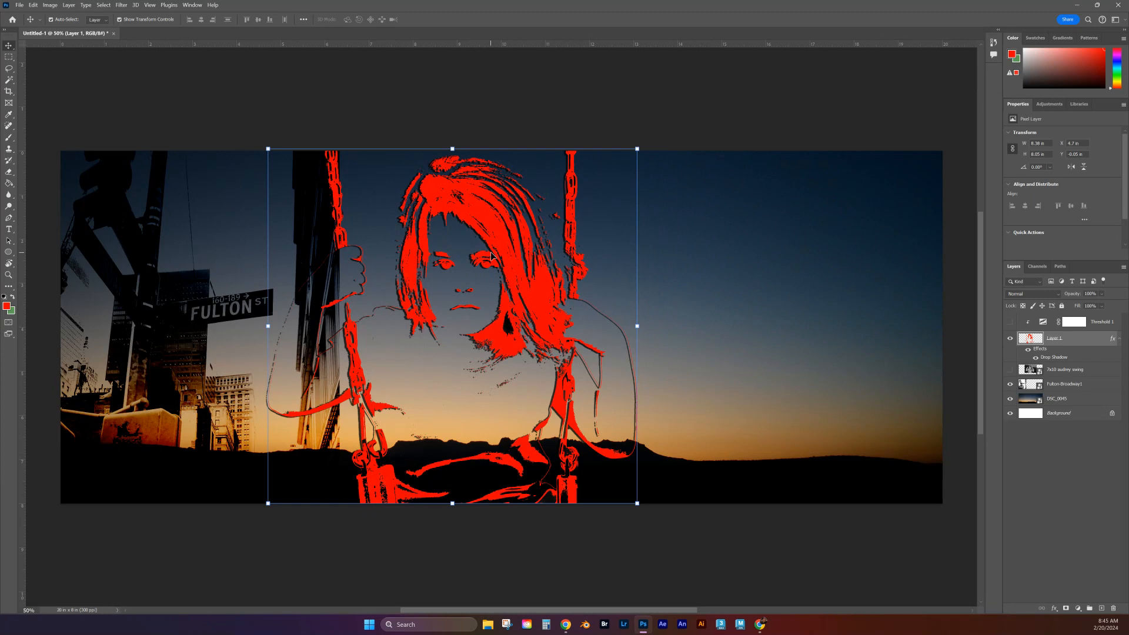
{"action": "left_click", "coordinate": [1055, 609]}
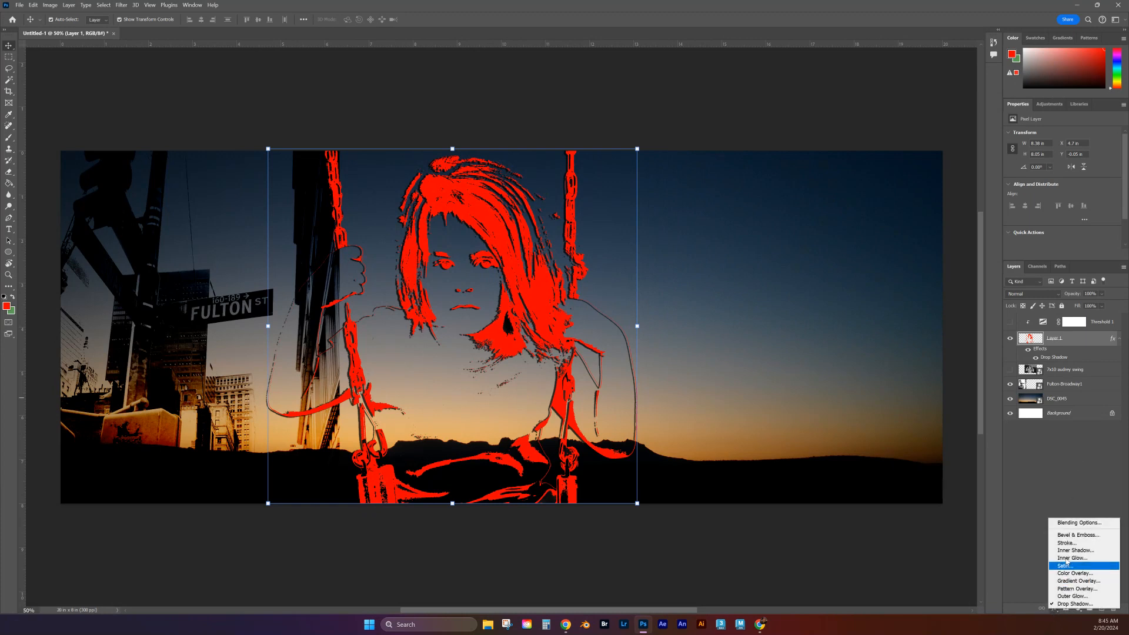
{"action": "left_click", "coordinate": [1070, 597]}
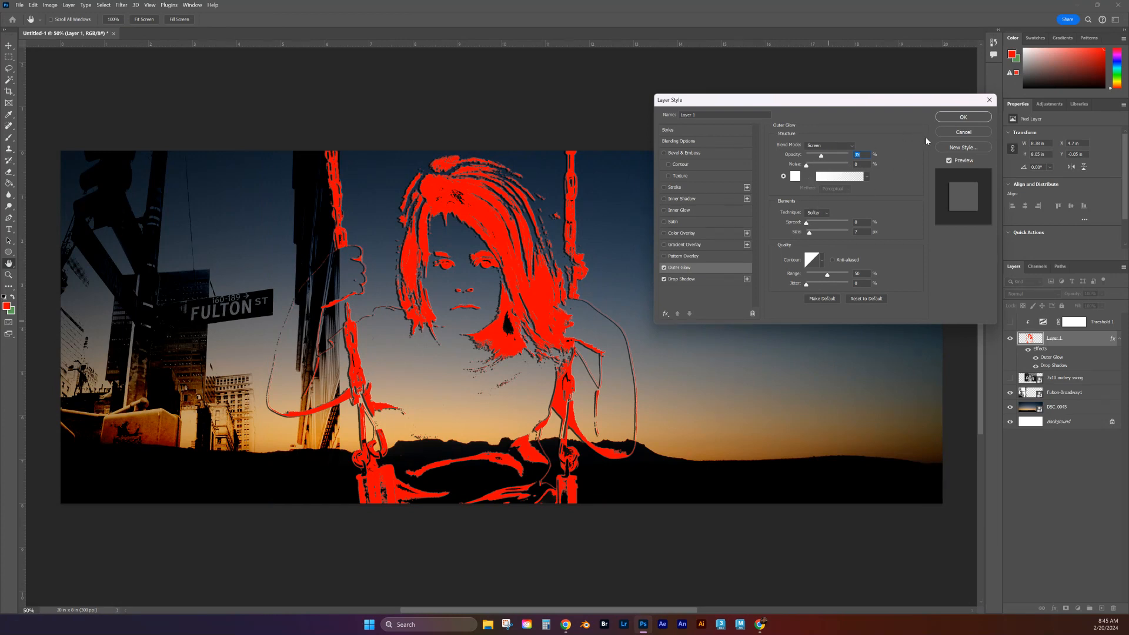
{"action": "left_click", "coordinate": [963, 133]}
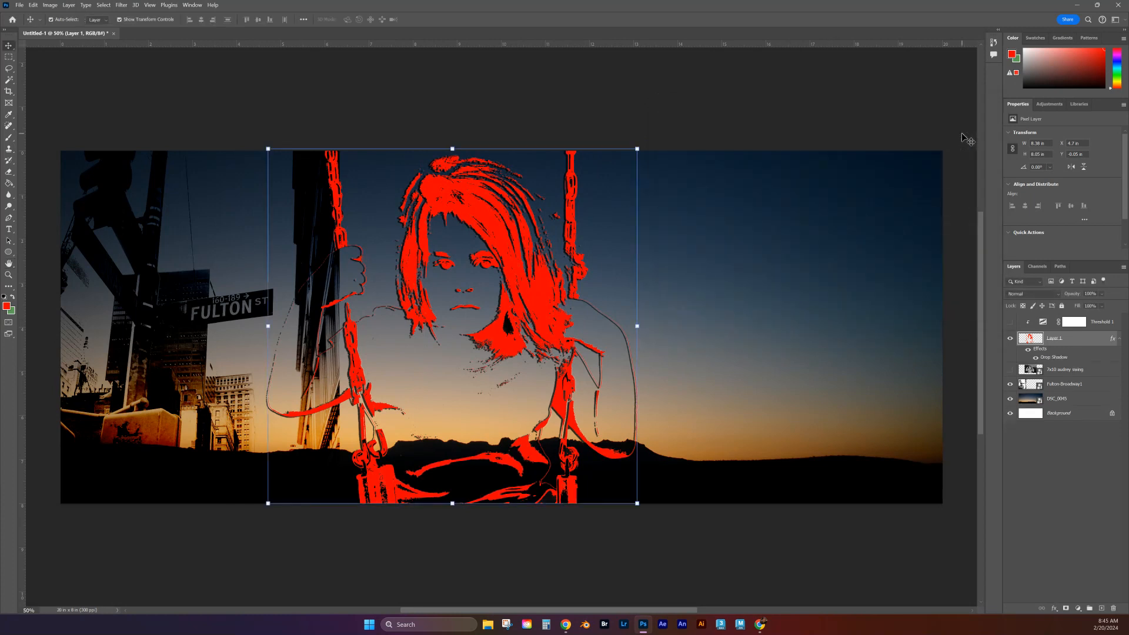
{"action": "left_click", "coordinate": [356, 107]}
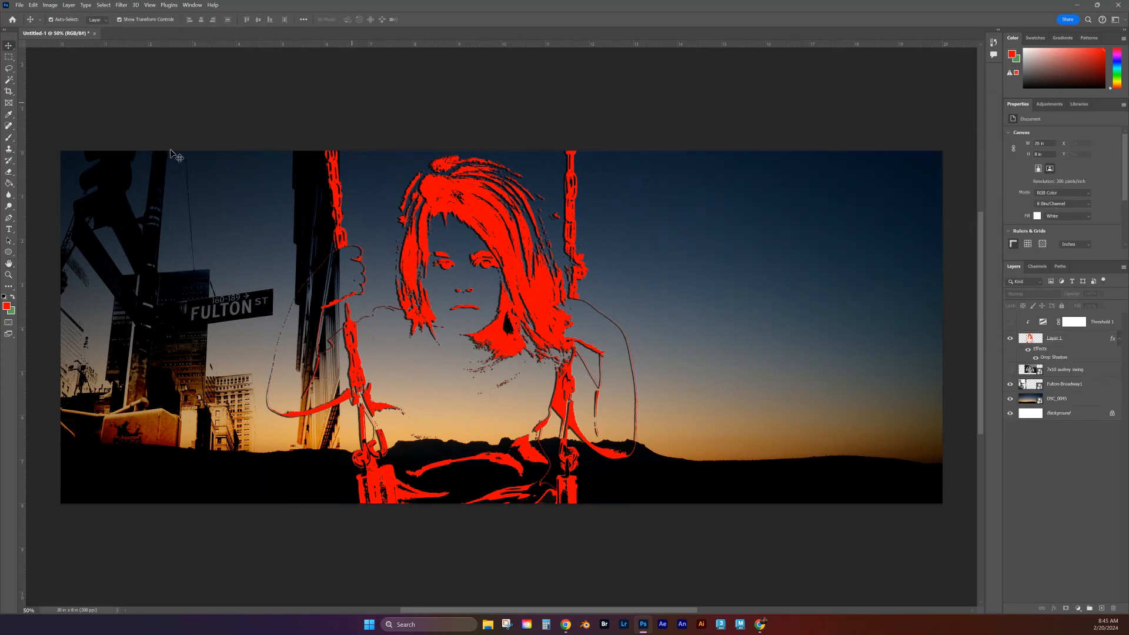
Start saving the collage as Conceptual Portrait in Photoshop format and browse to 1My classes, 2-Commercial Photo, Comm Photo 1.
{"action": "left_click", "coordinate": [19, 5]}
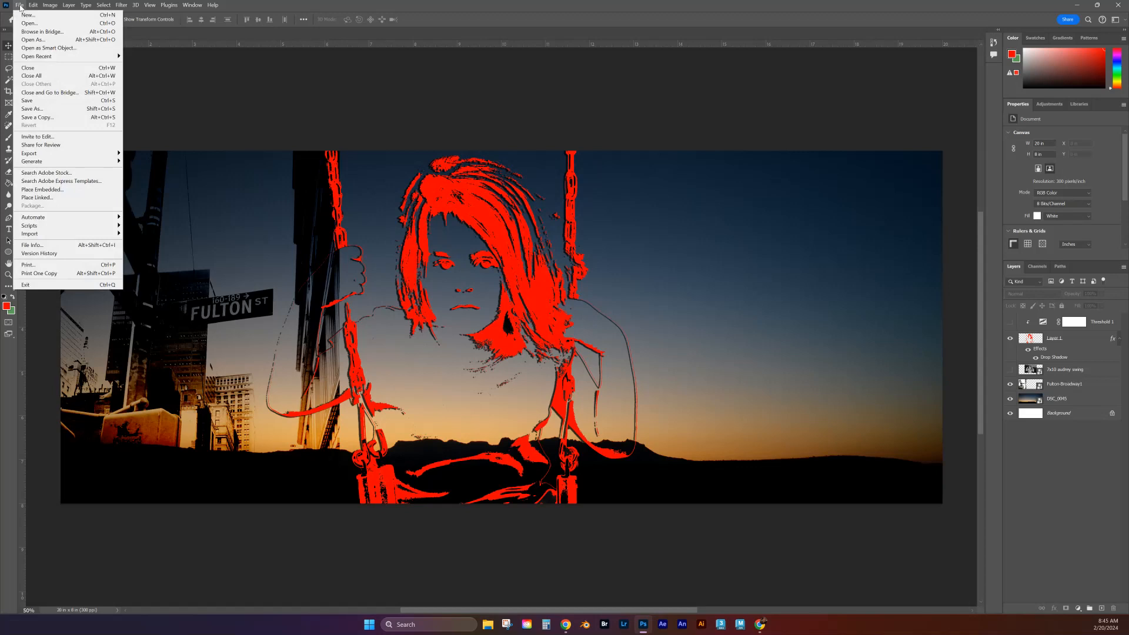
{"action": "left_click", "coordinate": [38, 110]}
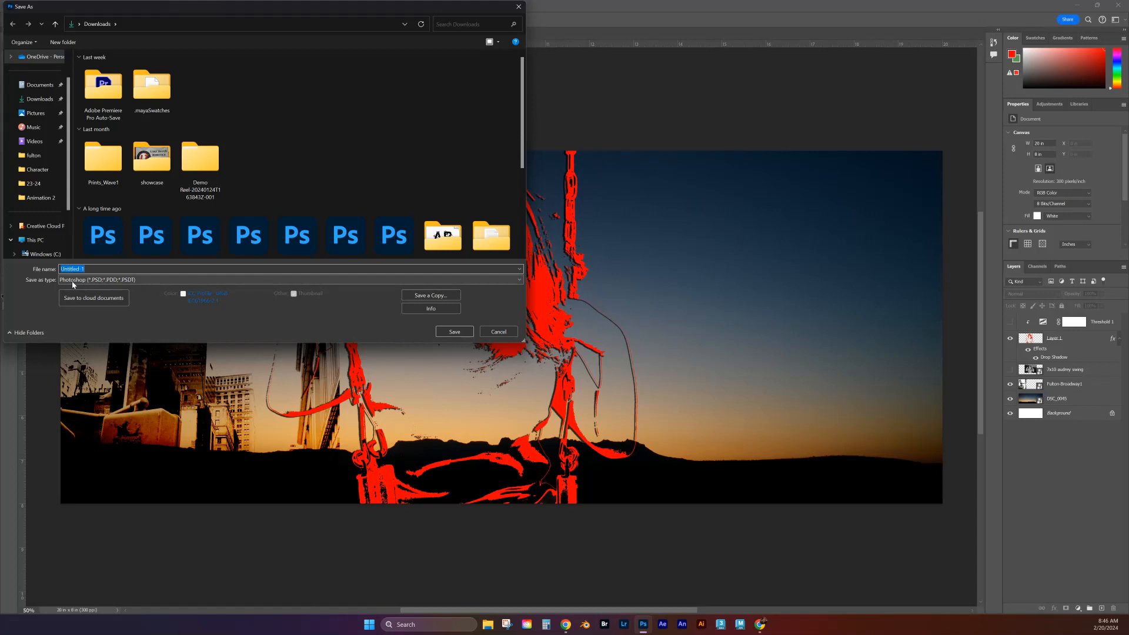
{"action": "type", "text": "Conceptual Portrait"}
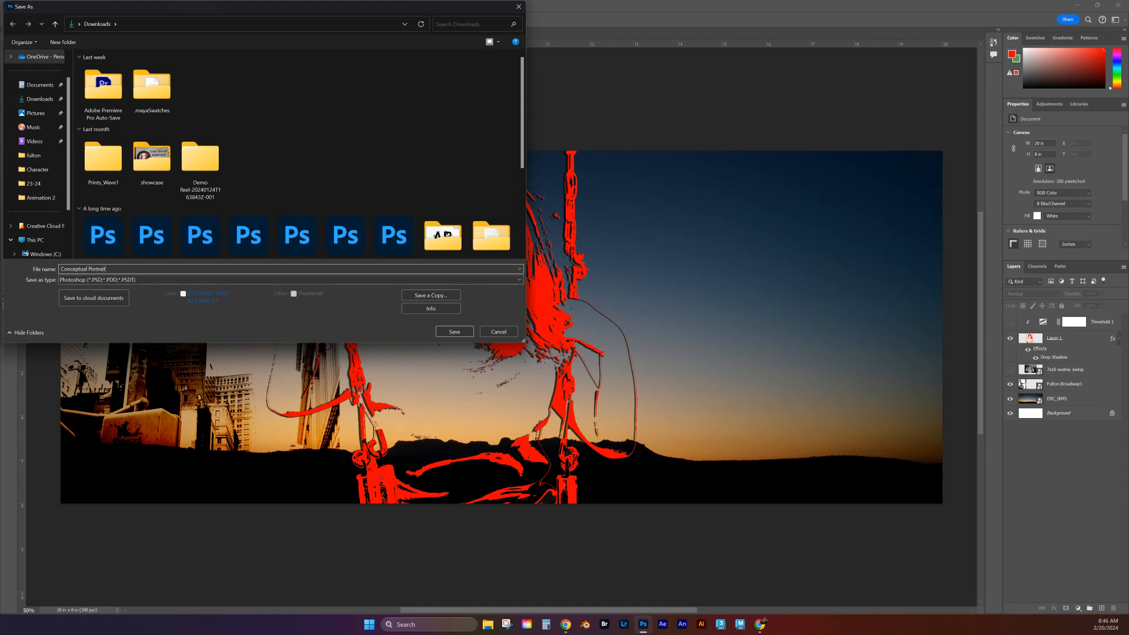
{"action": "scroll", "coordinate": [41, 224], "scroll_direction": "down", "scroll_amount": 2}
{"action": "left_click", "coordinate": [41, 211]}
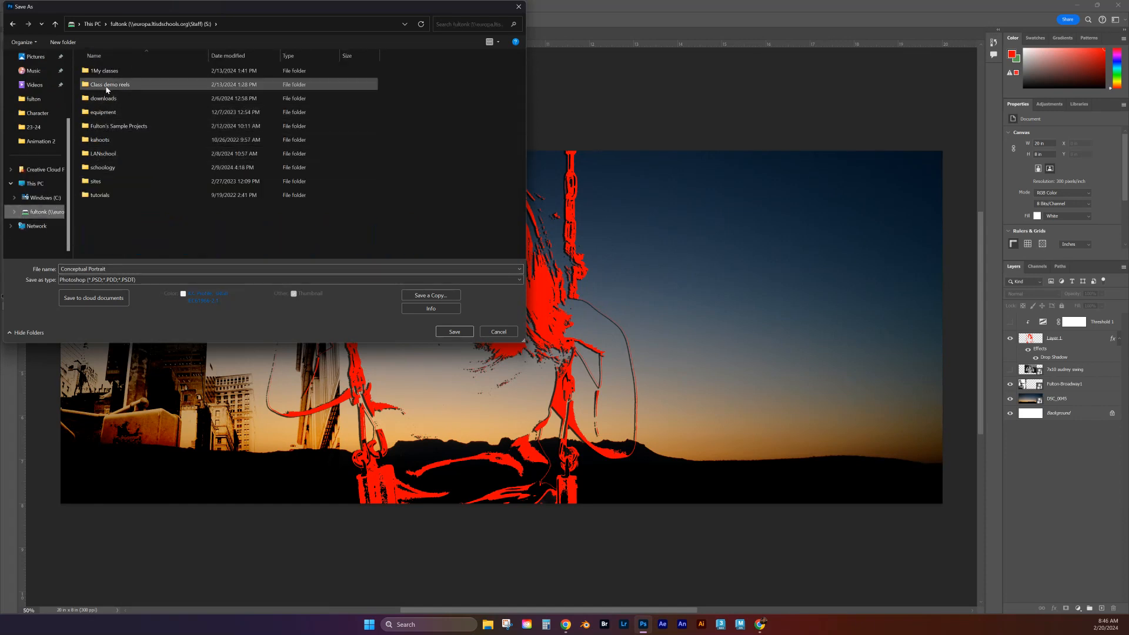
{"action": "double_click", "coordinate": [105, 70]}
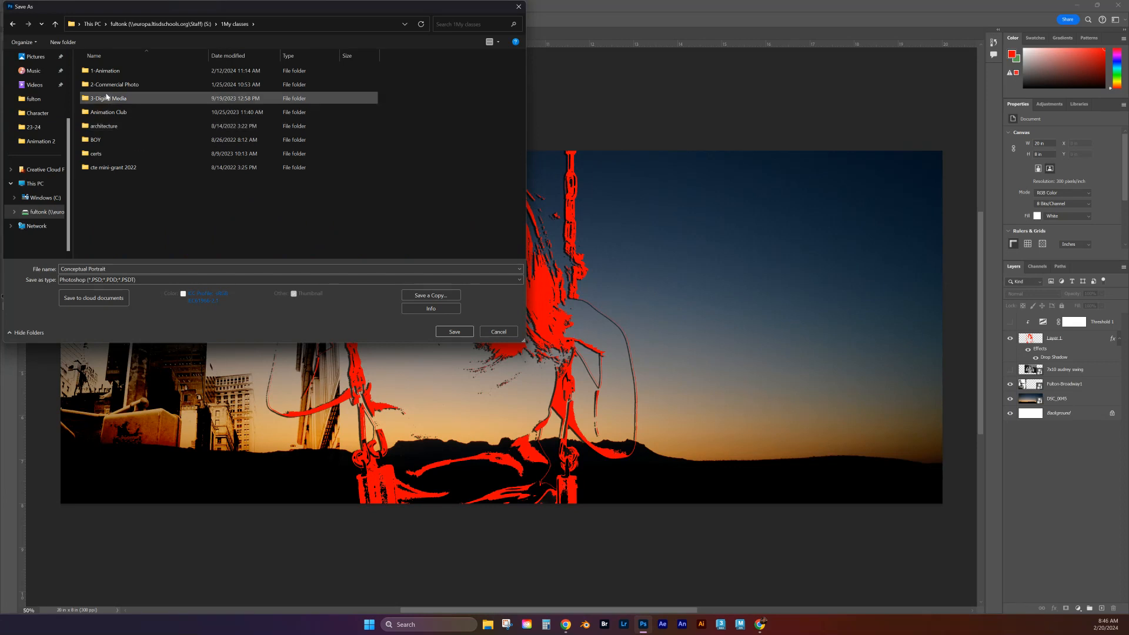
{"action": "double_click", "coordinate": [108, 86]}
{"action": "double_click", "coordinate": [105, 99]}
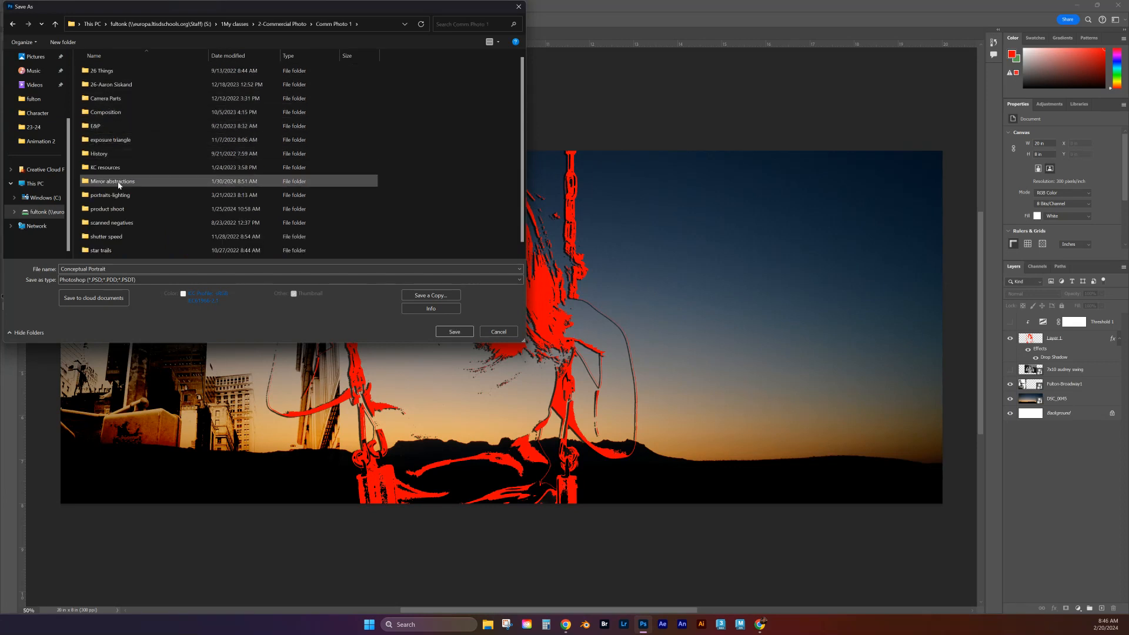
Create a folder named conceptual portrait inside Comm Photo 1 and save the Photoshop file in it.
{"action": "scroll", "coordinate": [119, 186], "scroll_direction": "down", "scroll_amount": 1}
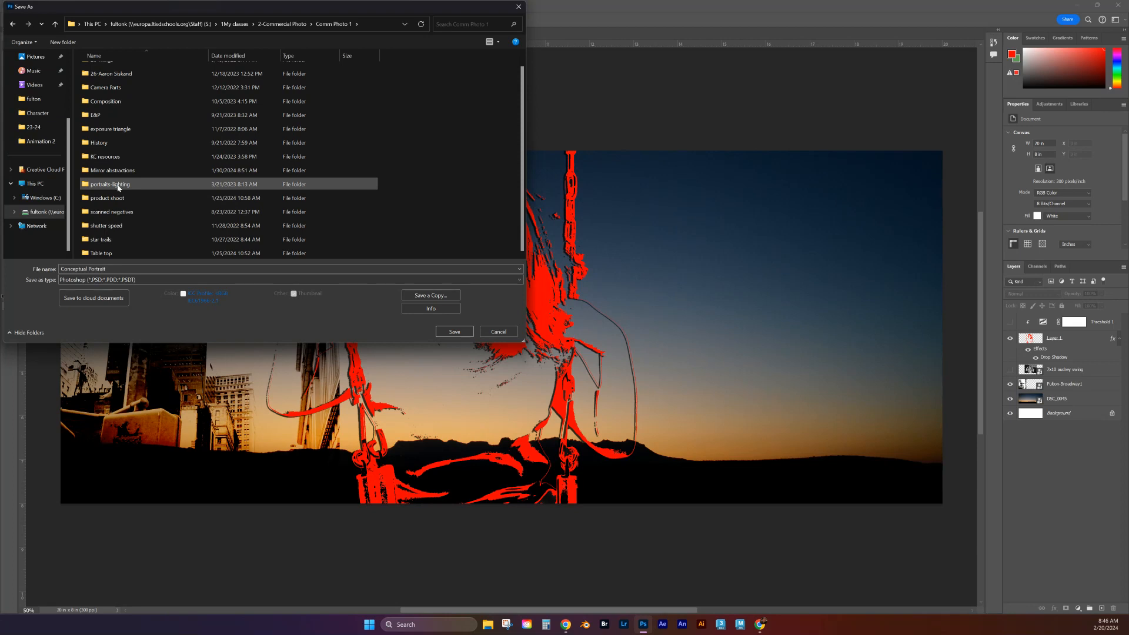
{"action": "scroll", "coordinate": [118, 187], "scroll_direction": "up", "scroll_amount": 1}
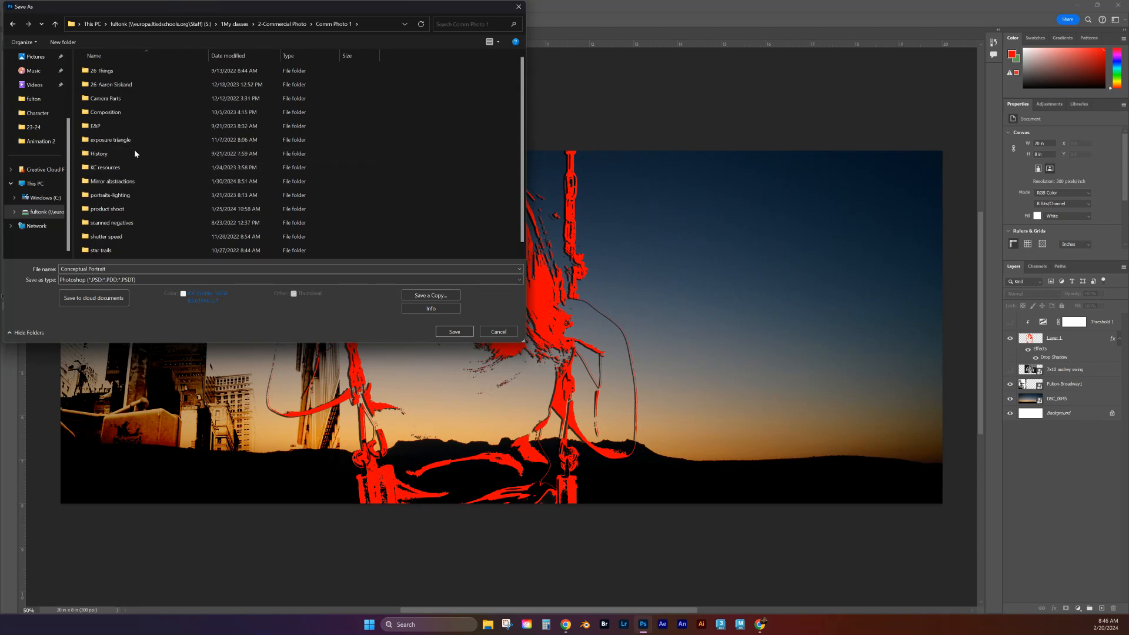
{"action": "scroll", "coordinate": [140, 176], "scroll_direction": "down", "scroll_amount": 1}
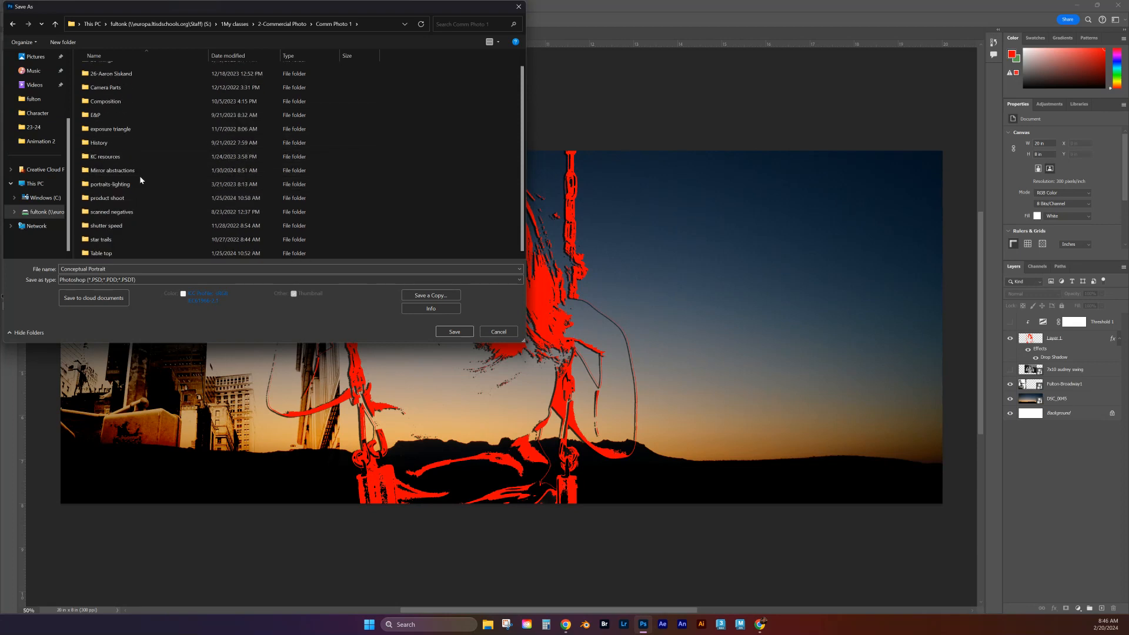
{"action": "scroll", "coordinate": [109, 218], "scroll_direction": "up", "scroll_amount": 1}
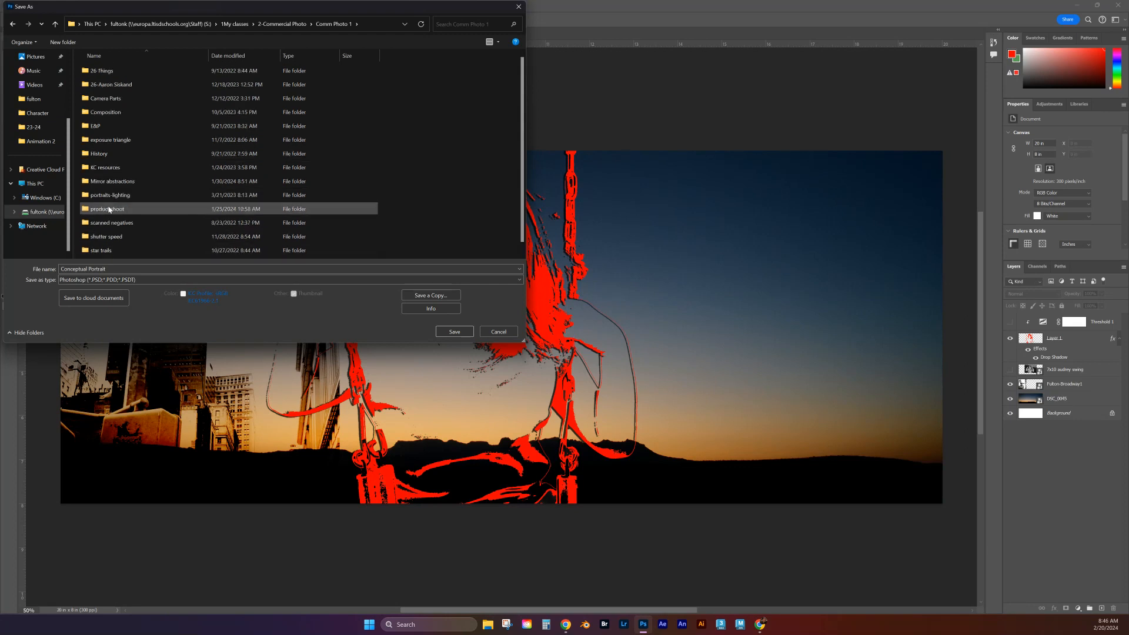
{"action": "left_click", "coordinate": [63, 41]}
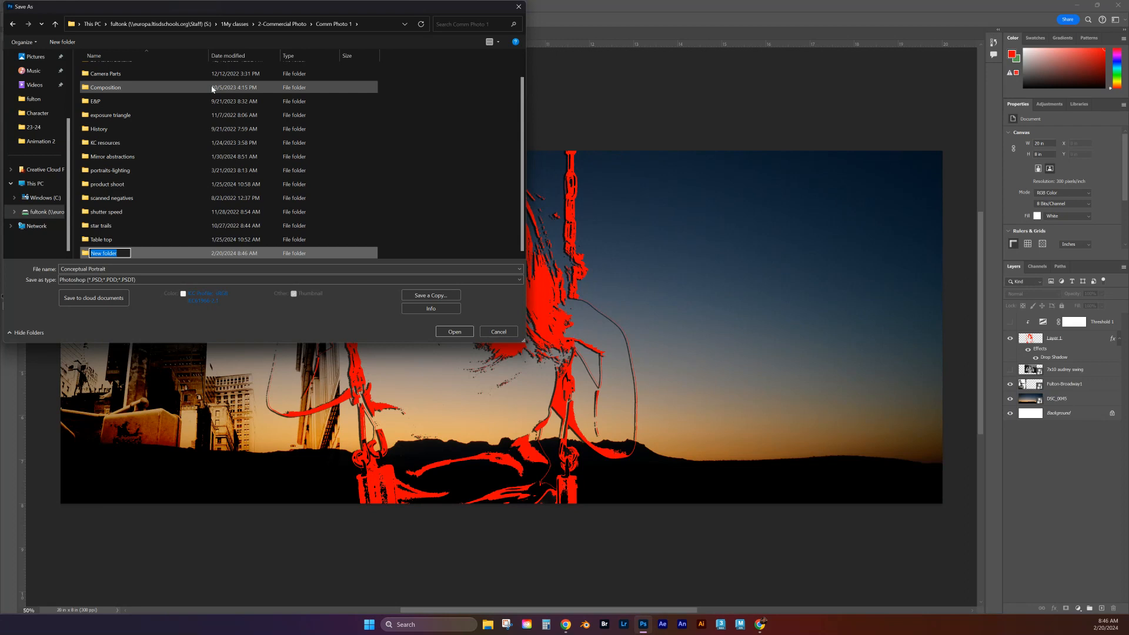
{"action": "type", "text": "conceptual portrait"}
{"action": "left_click", "coordinate": [460, 333]}
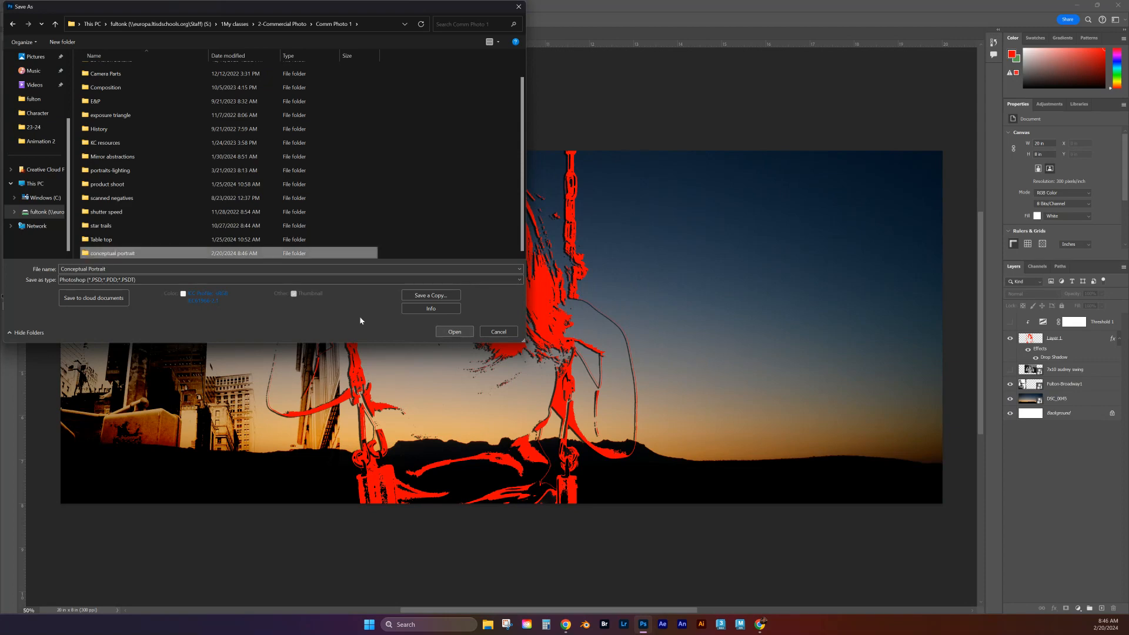
{"action": "double_click", "coordinate": [118, 253]}
{"action": "left_click", "coordinate": [454, 332]}
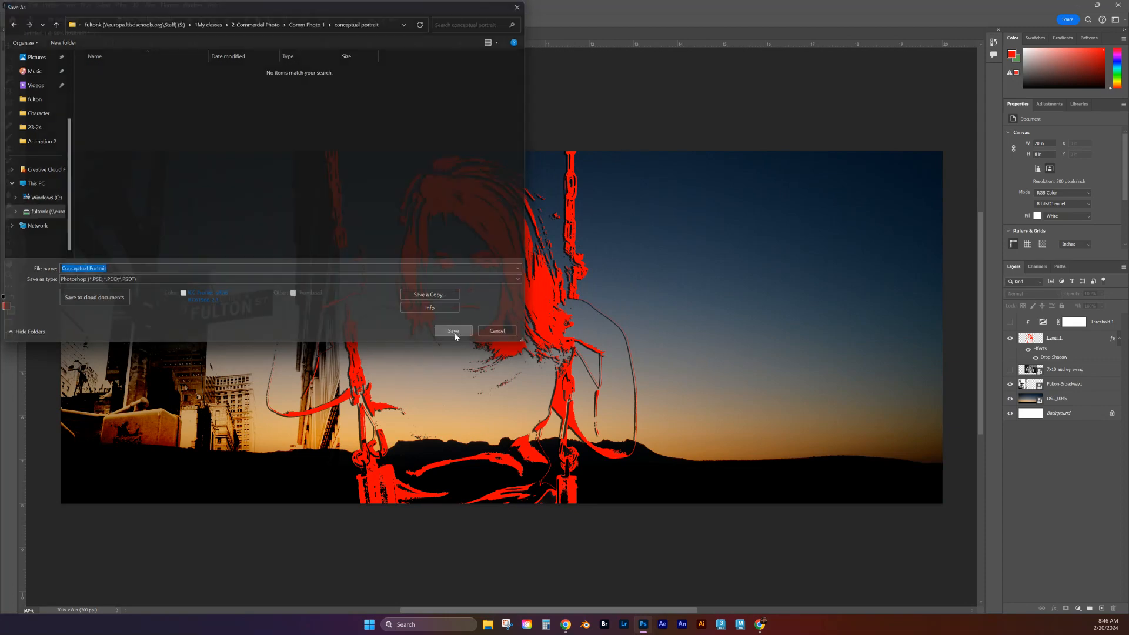
{"action": "left_click", "coordinate": [662, 184]}
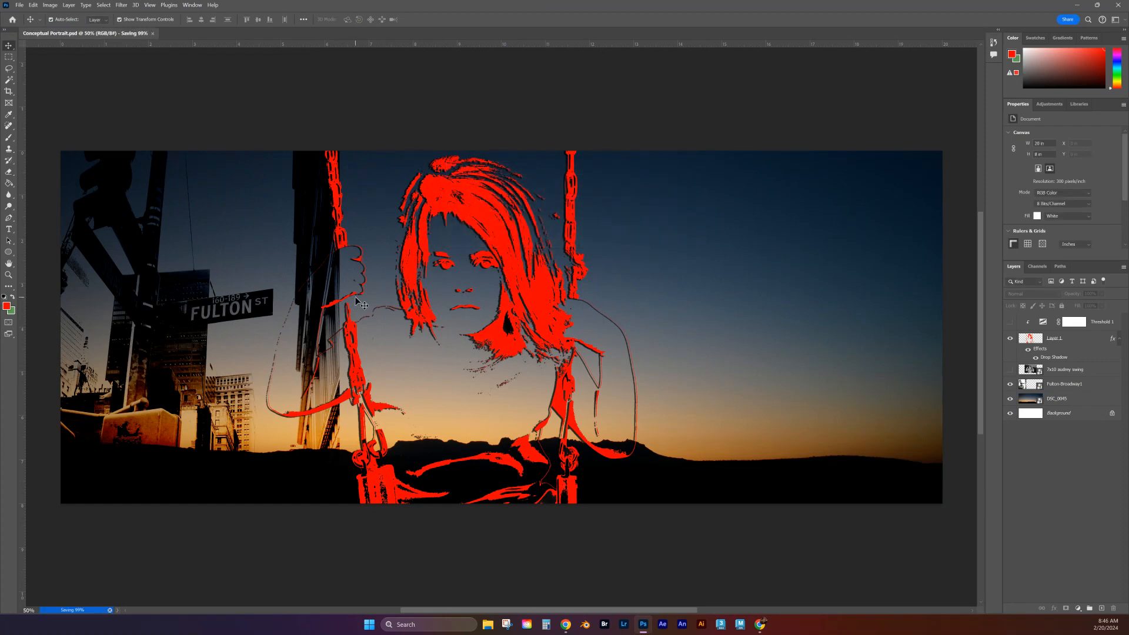